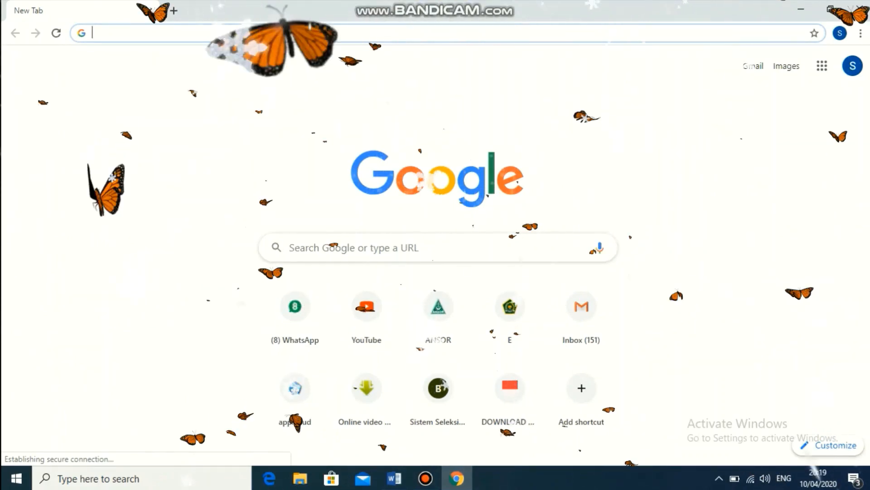
# Open matsaka.loclx.io and log in to E-Learning with the saved username and password, keeping Remember me enabled
pyautogui.write('matsaka.loclx.io')
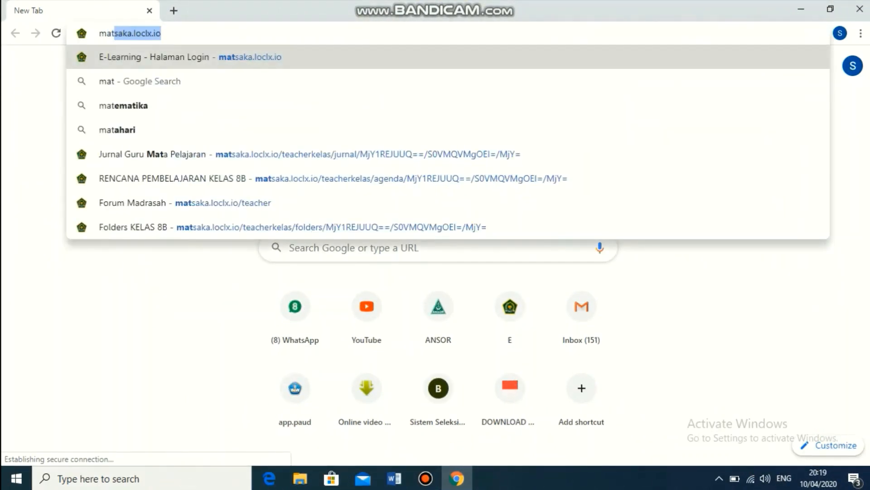
pyautogui.press('Return')
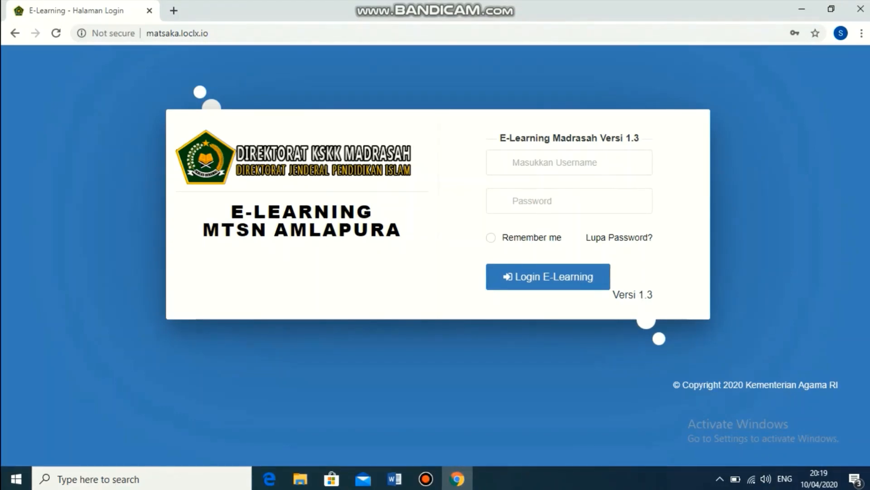
pyautogui.click(491, 237)
pyautogui.click(569, 163)
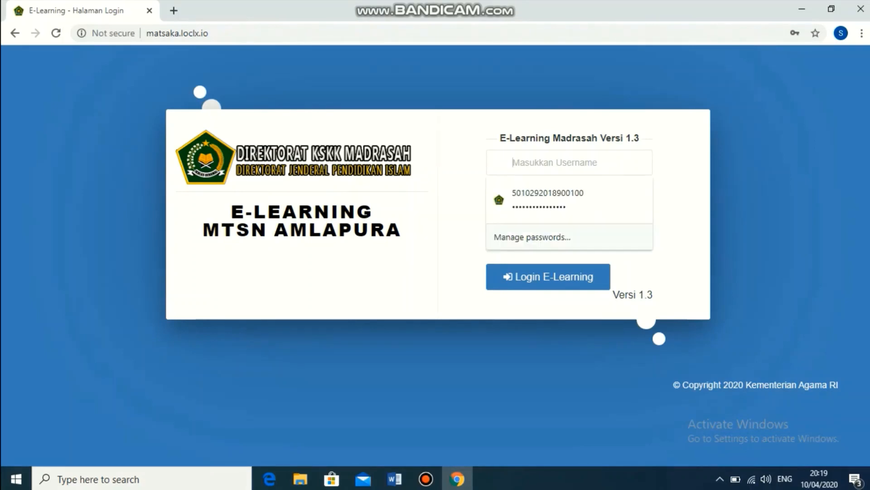
pyautogui.click(544, 201)
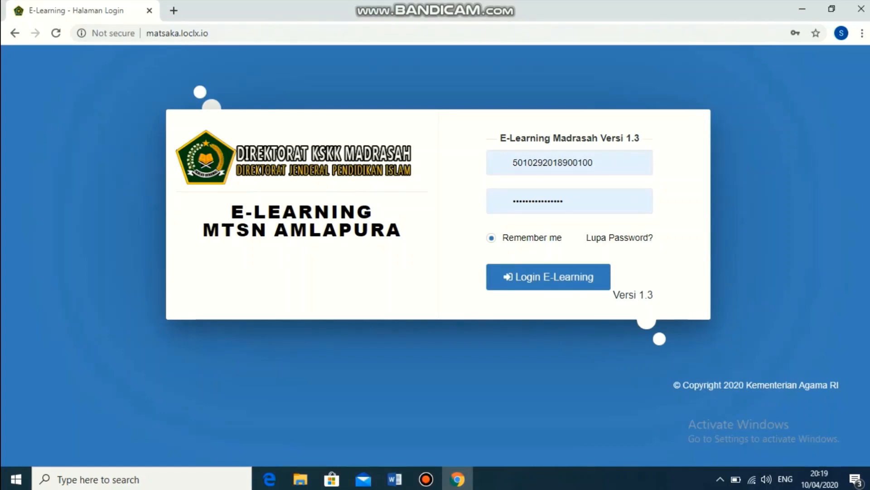
pyautogui.press('Return')
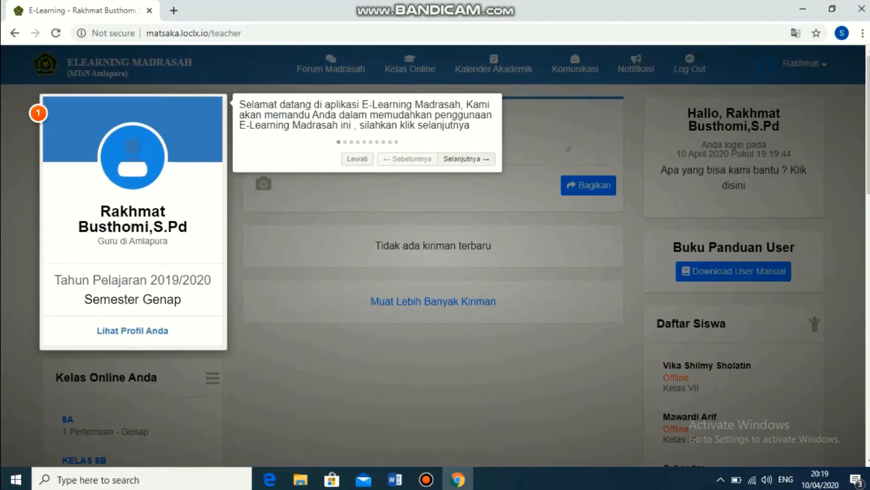
# Dismiss the welcome tour and open the form for creating a new online class from Kelas Online Anda
pyautogui.press('Escape')
pyautogui.scroll(-3, 434, 272)
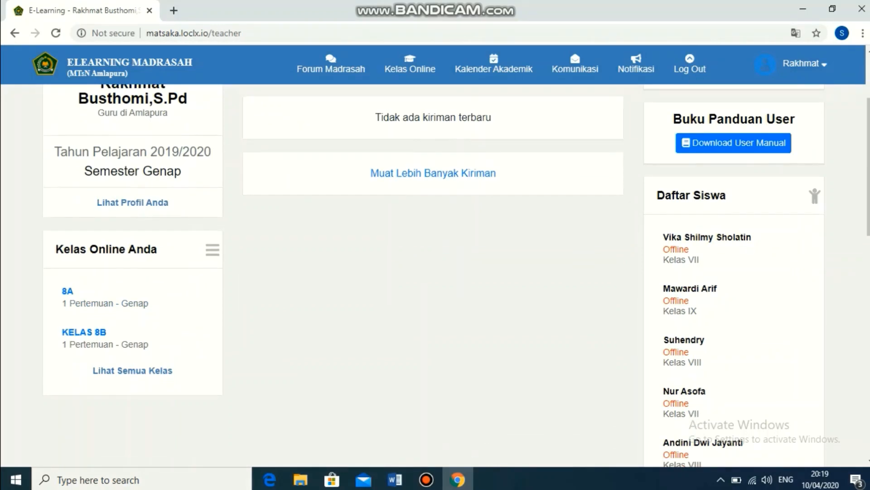
pyautogui.scroll(3, 434, 272)
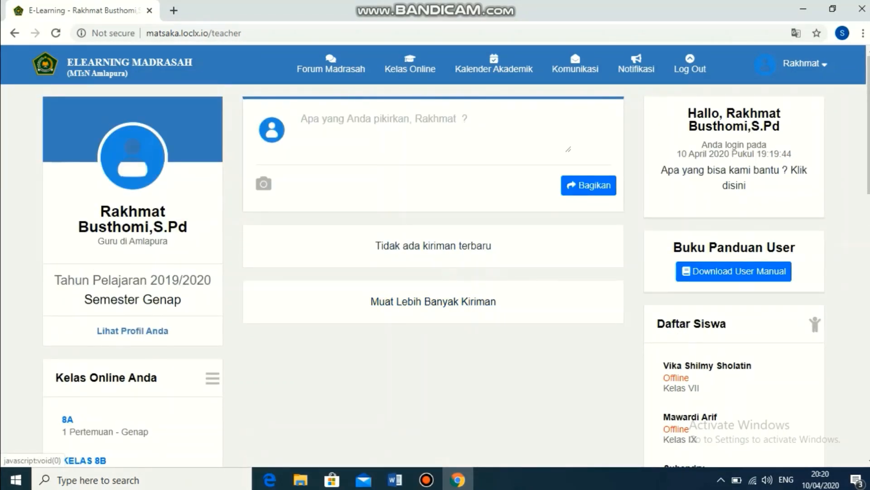
pyautogui.scroll(-2, 433, 272)
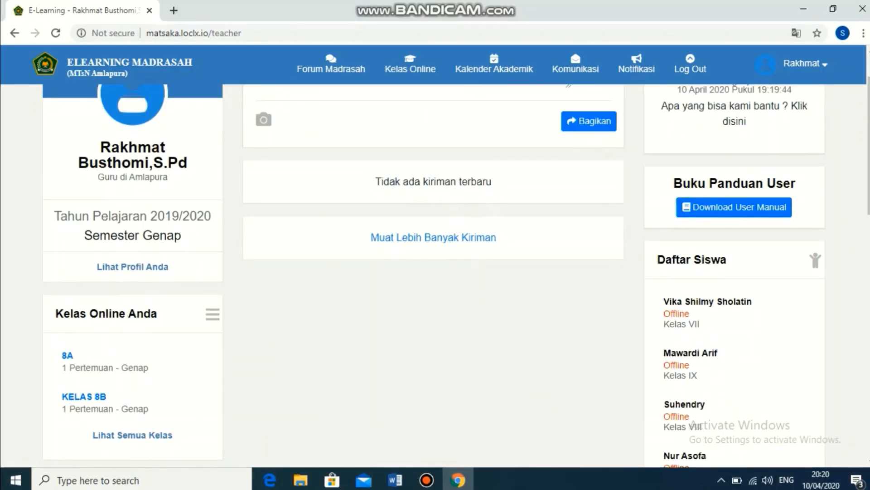
pyautogui.click(213, 314)
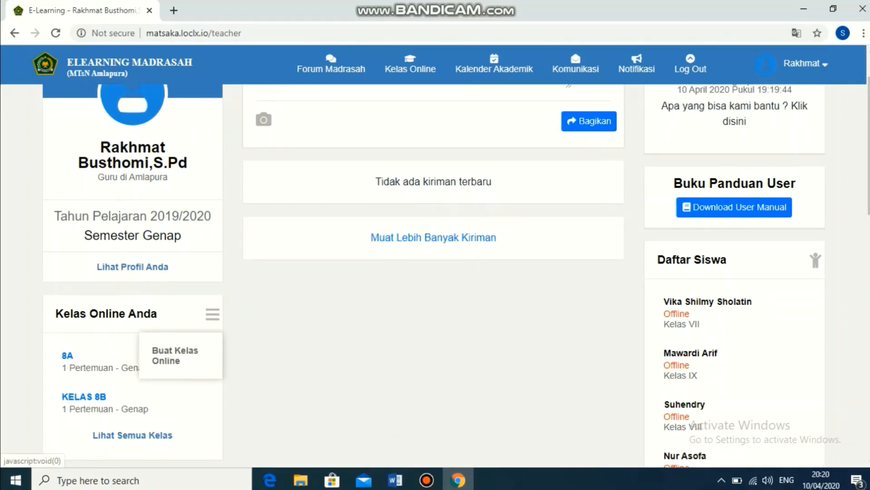
pyautogui.click(175, 356)
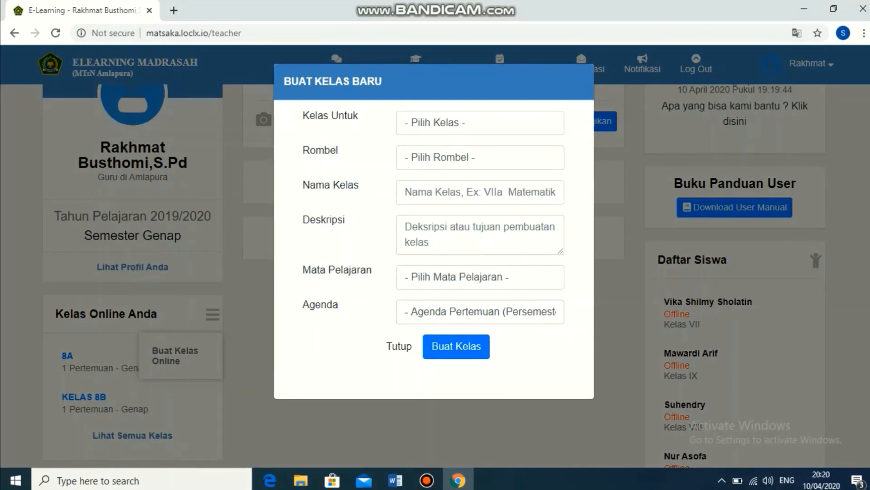
# Set the new class's level to Kelas VIII and its Rombel to 8C
pyautogui.click(480, 123)
pyautogui.click(454, 168)
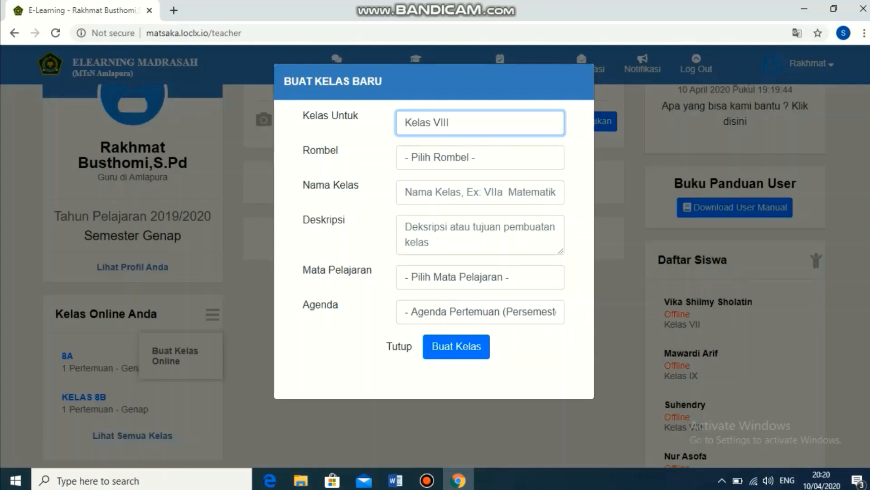
pyautogui.click(480, 157)
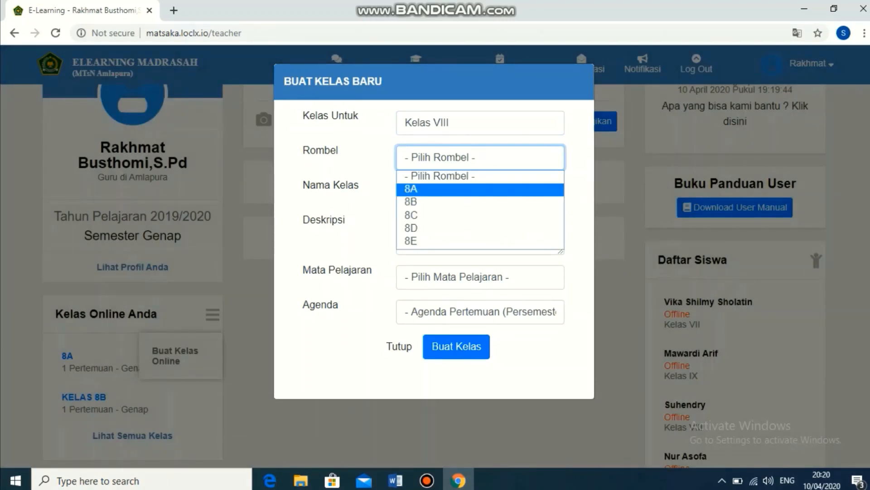
pyautogui.click(454, 216)
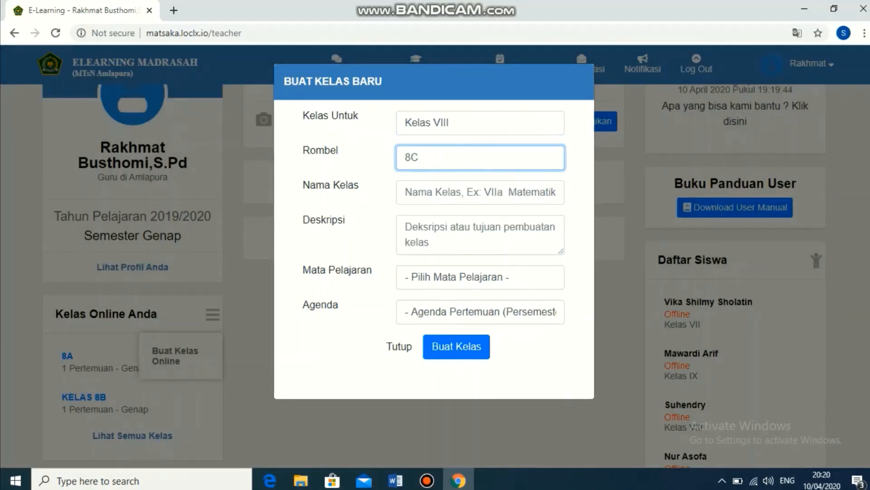
# Name the class "Kelas 8C" and enter "Pembelajaran" as its description
pyautogui.click(480, 192)
pyautogui.write('K')
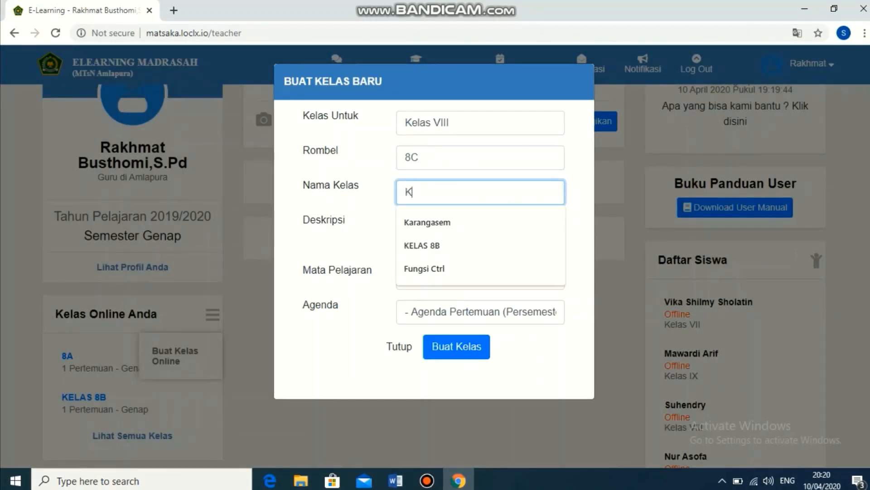
pyautogui.write('elas 8')
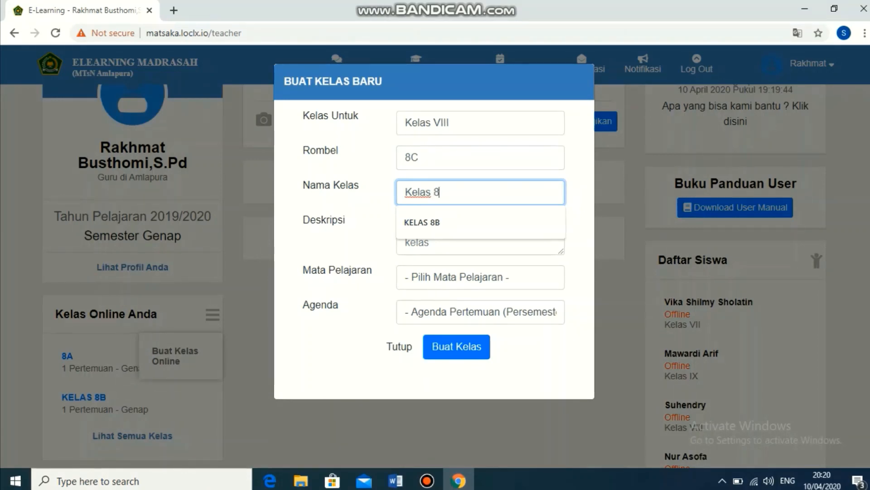
pyautogui.write('B')
pyautogui.press('BackSpace')
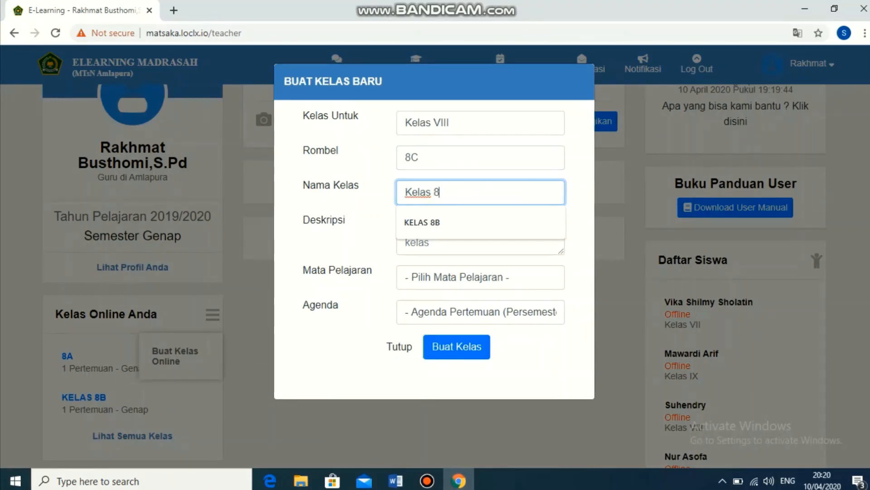
pyautogui.write('C')
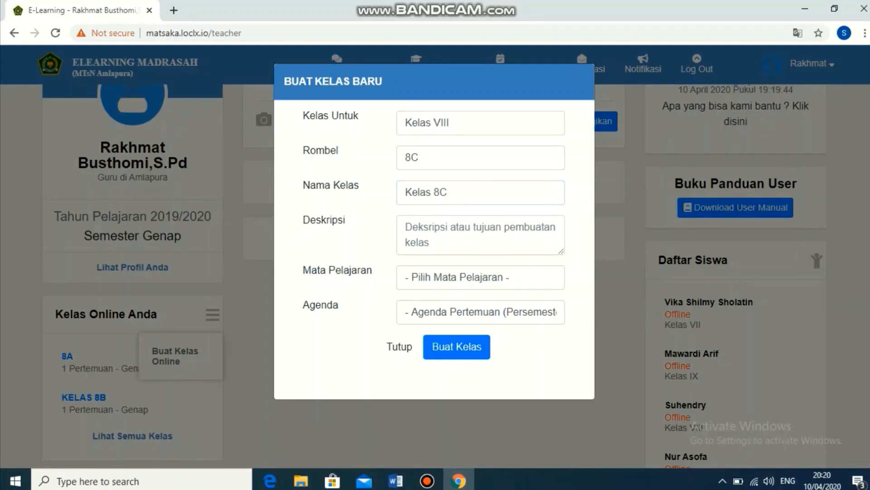
pyautogui.click(481, 235)
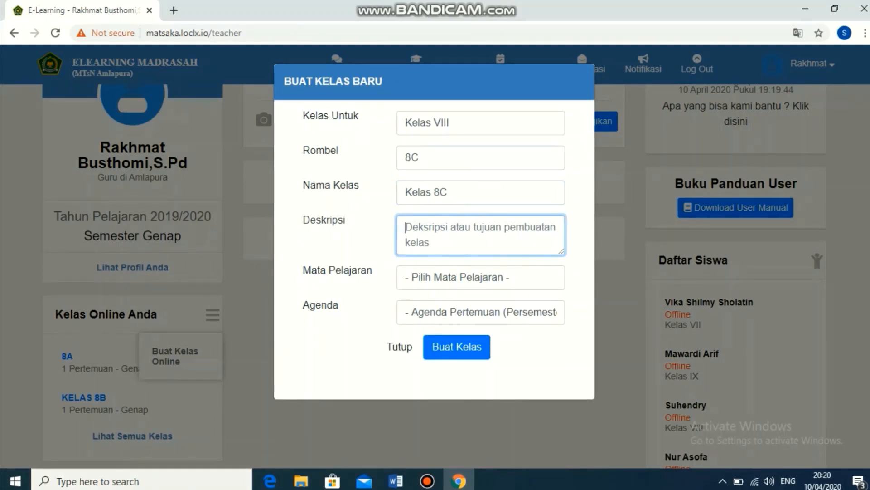
pyautogui.write('Pembelajara')
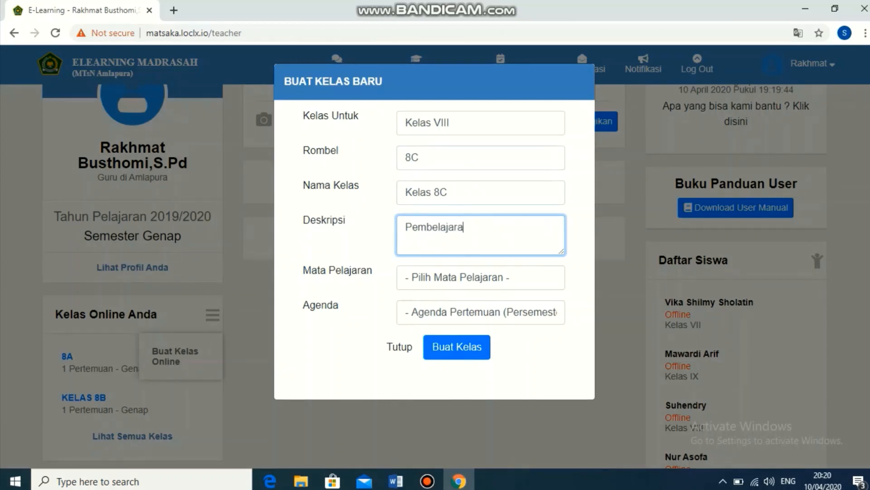
pyautogui.write('n')
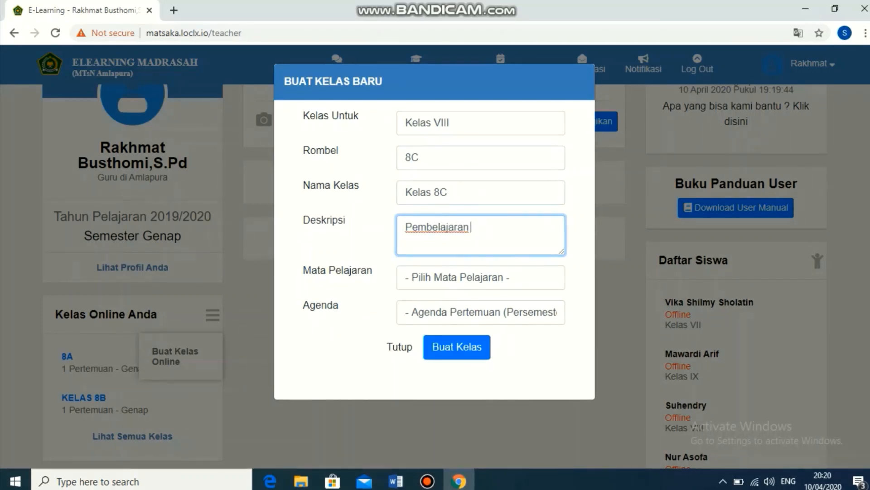
# Set the subject to Prakarya and the agenda to 1 meeting, create the class, and dismiss its tour
pyautogui.click(481, 277)
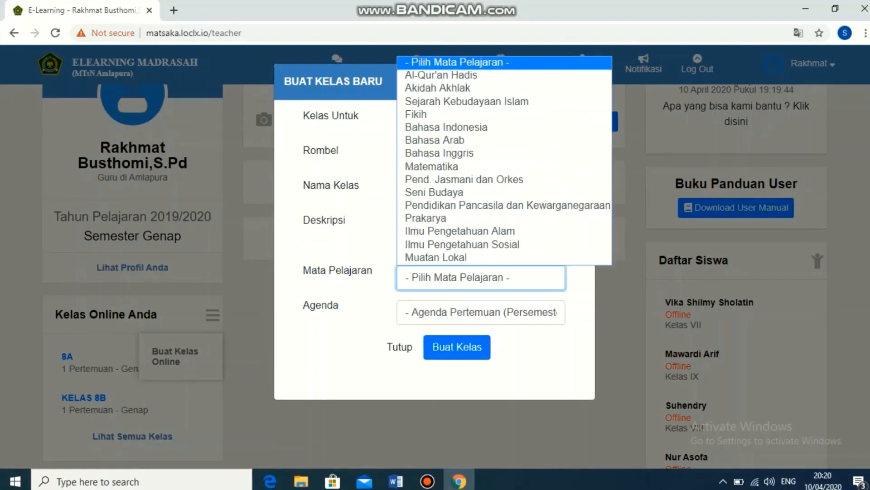
pyautogui.click(426, 218)
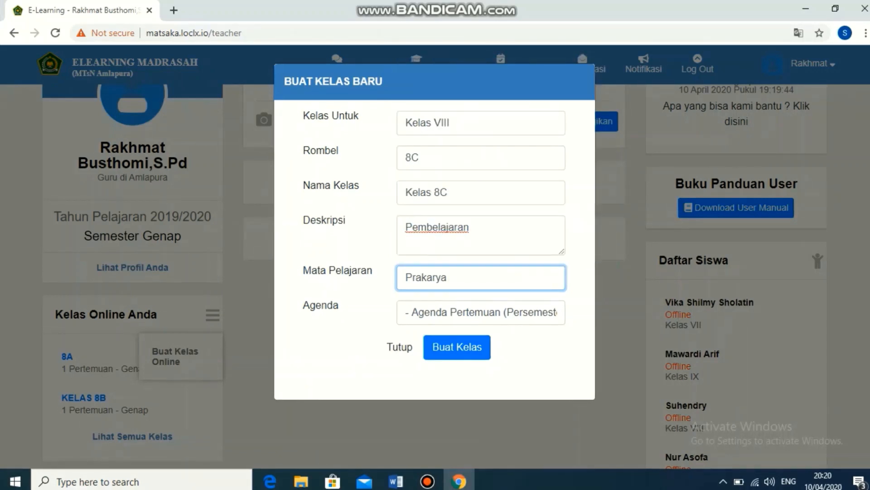
pyautogui.click(481, 312)
pyautogui.scroll(-1, 454, 85)
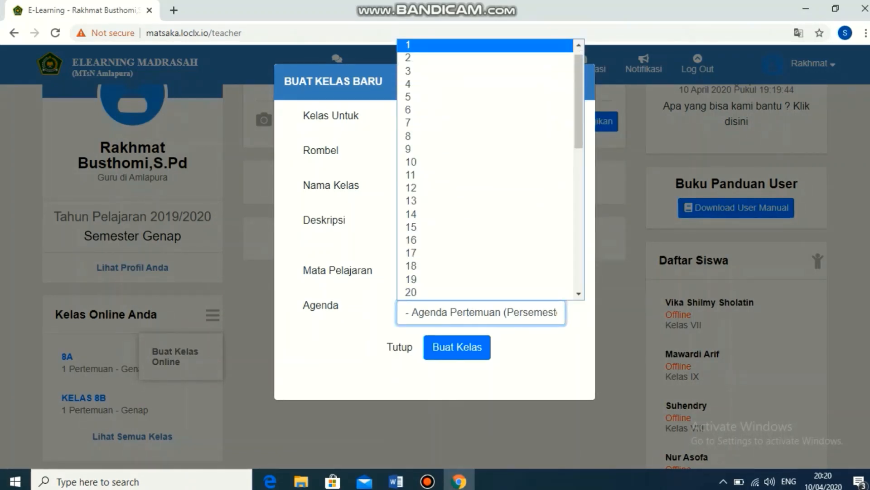
pyautogui.click(454, 45)
pyautogui.click(457, 348)
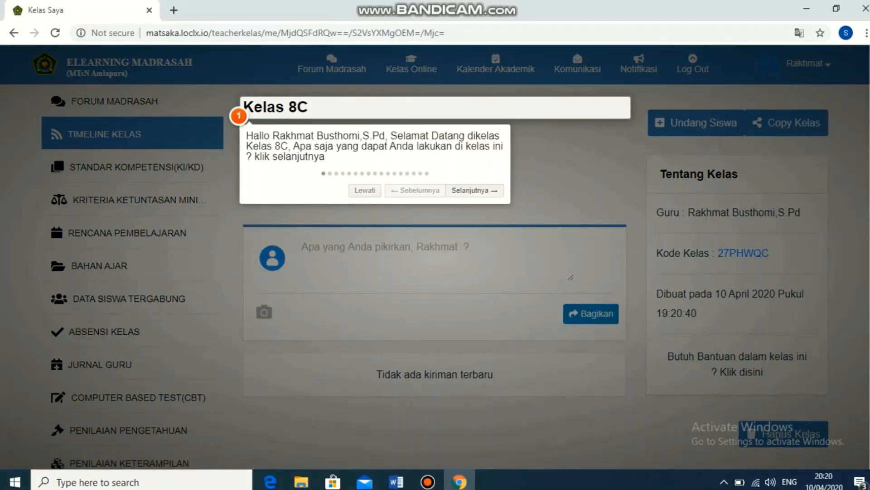
pyautogui.press('Escape')
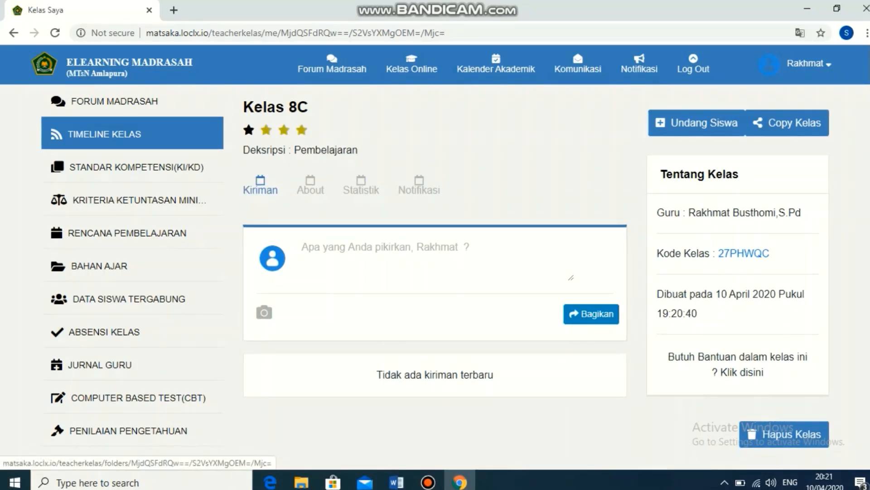
# Open the Kelas 8C competency standards (KI/KD) and set the Urutan under 3 - Pengetahuan to 1
pyautogui.click(137, 167)
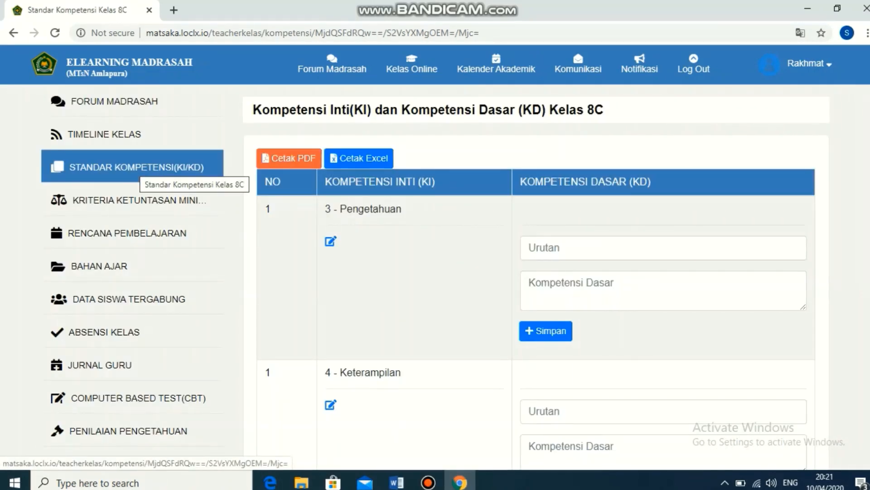
pyautogui.click(634, 248)
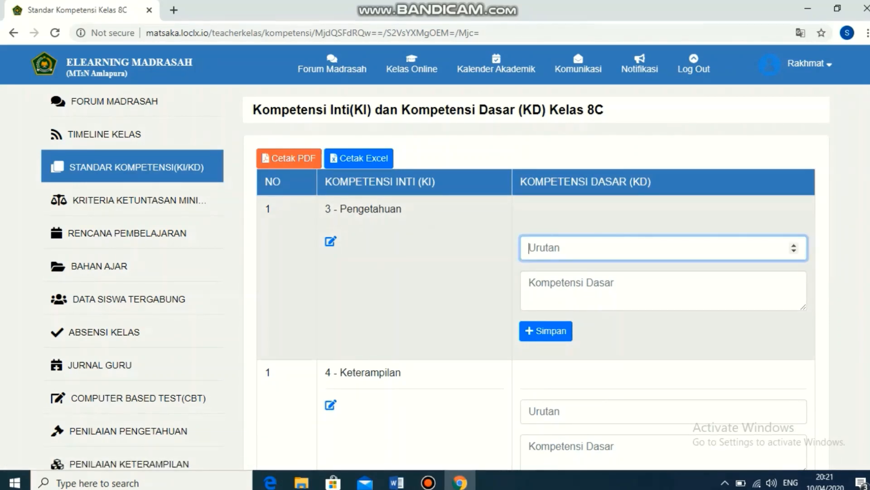
pyautogui.scroll(-1, 634, 281)
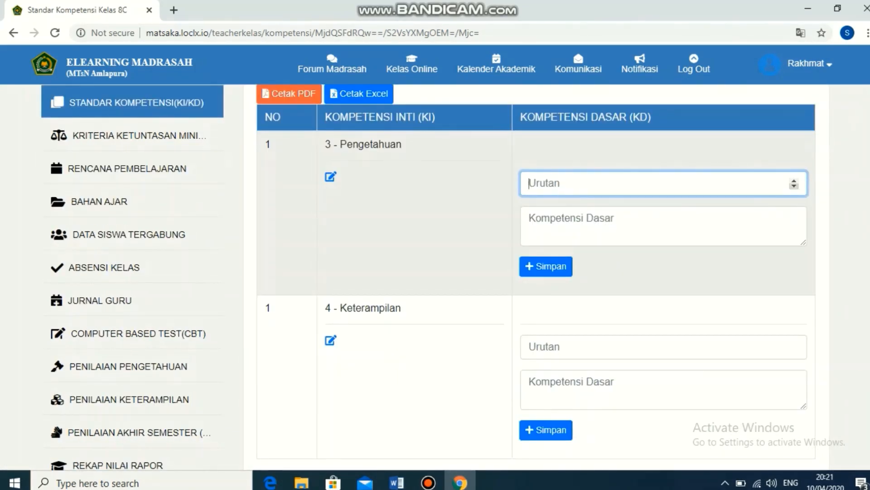
pyautogui.write('1')
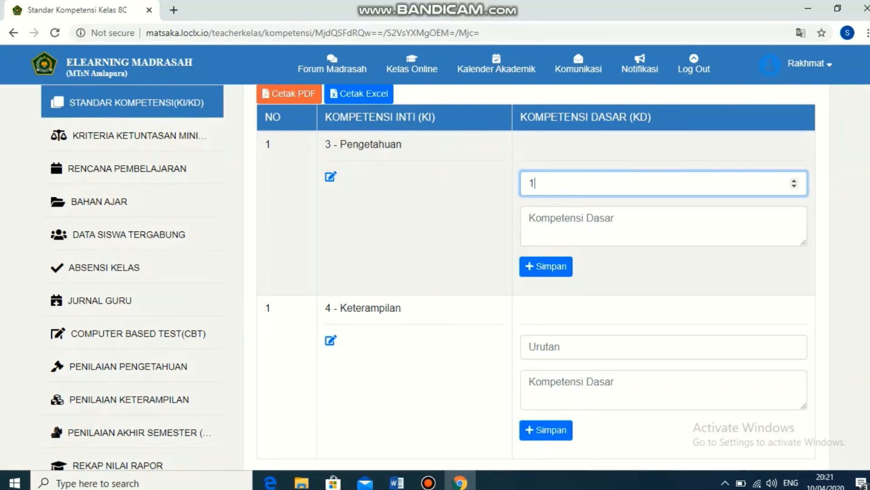
# Switch to the Word document and copy "Menggunakan perangkat lunak pengolah kata untuk menyajikan informasi" from the first line, without the leading 4
pyautogui.click(397, 482)
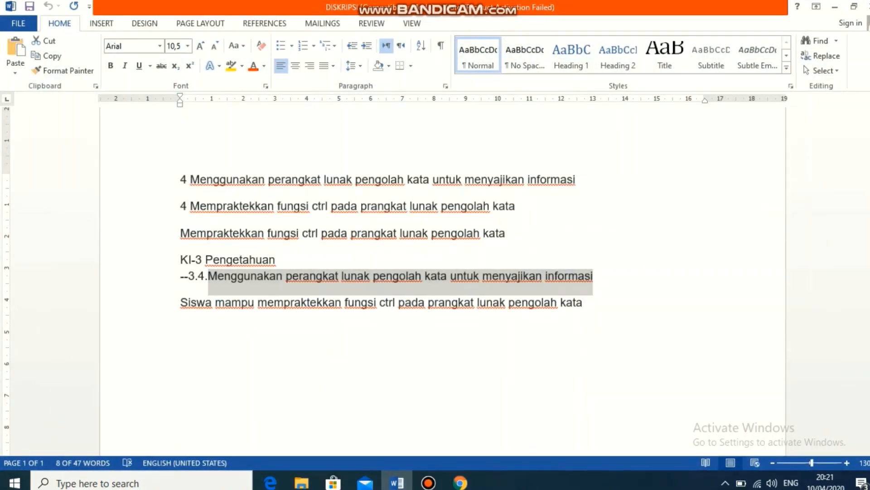
pyautogui.moveTo(190, 180); pyautogui.dragTo(576, 179)
pyautogui.hotkey('ctrl', 'c')
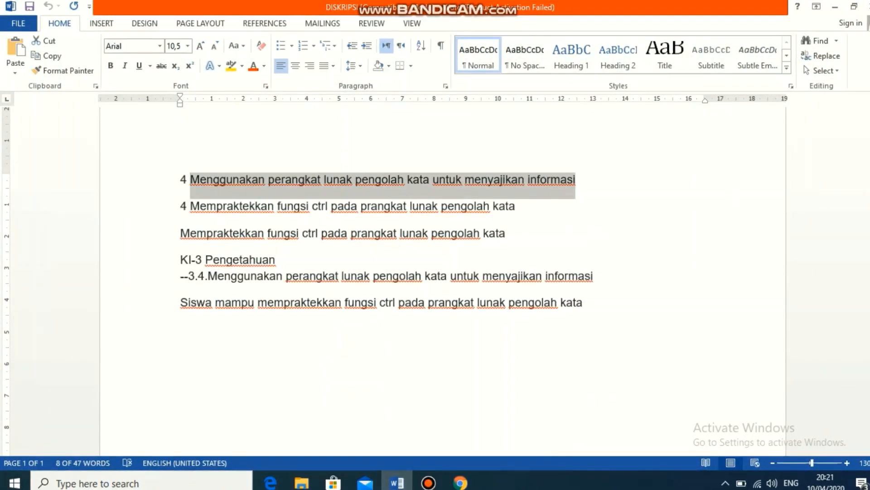
# Switch back to Chrome, paste the copied sentence as the Kompetensi Dasar under 3 - Pengetahuan, and save it
pyautogui.click(460, 482)
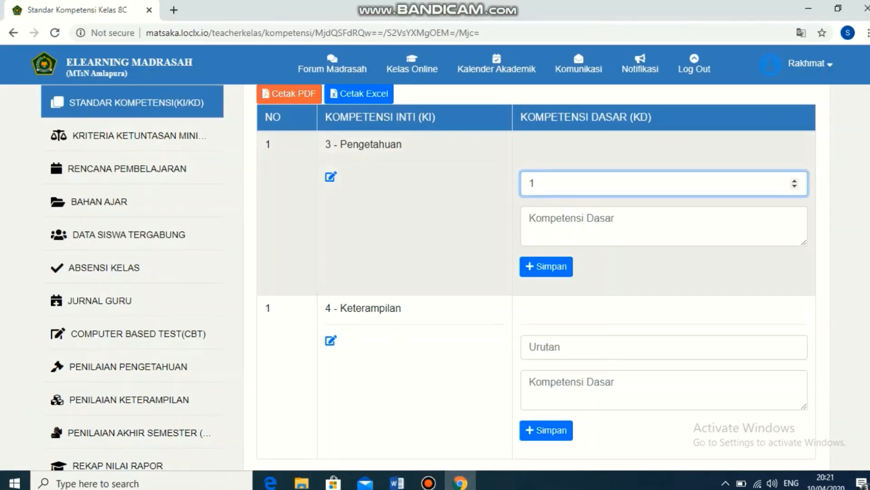
pyautogui.press('Tab')
pyautogui.hotkey('ctrl', 'v')
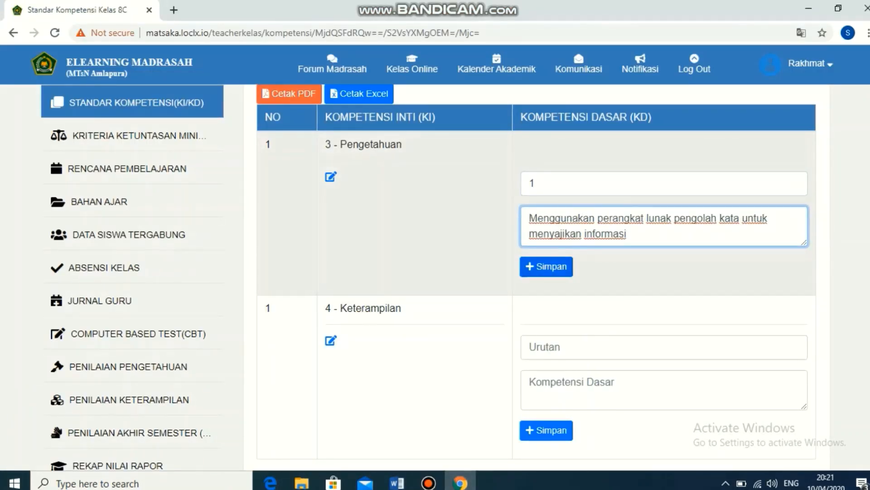
pyautogui.press('Tab')
pyautogui.press('Return')
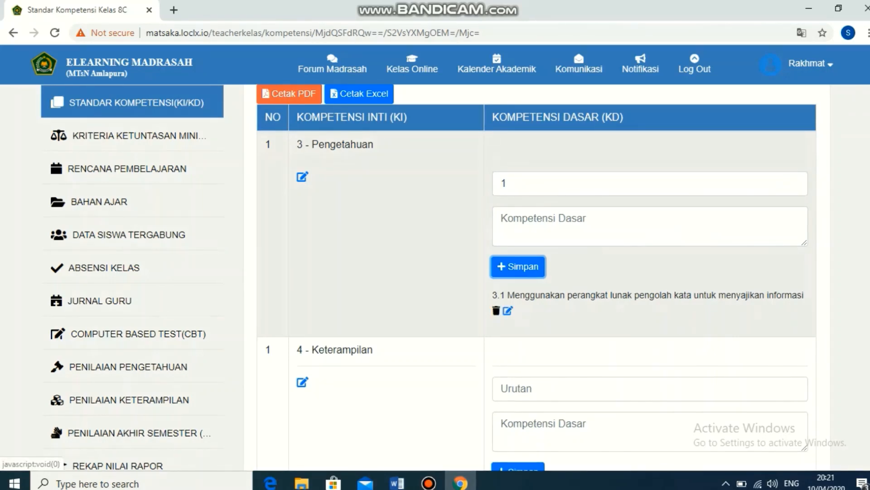
pyautogui.scroll(-2, 534, 272)
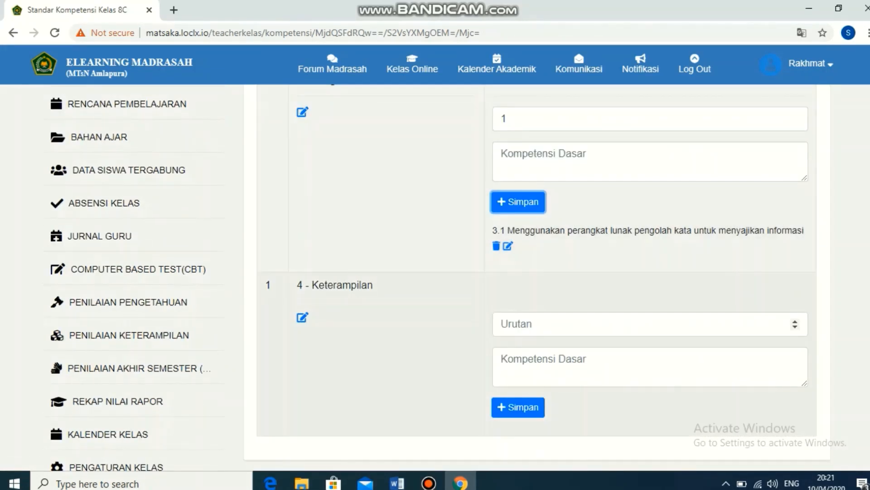
# Switch to the Word document and copy "Mempraktekkan fungsi ctrl pada prangkat lunak pengolah kata" from the second line, without the leading 4
pyautogui.click(397, 483)
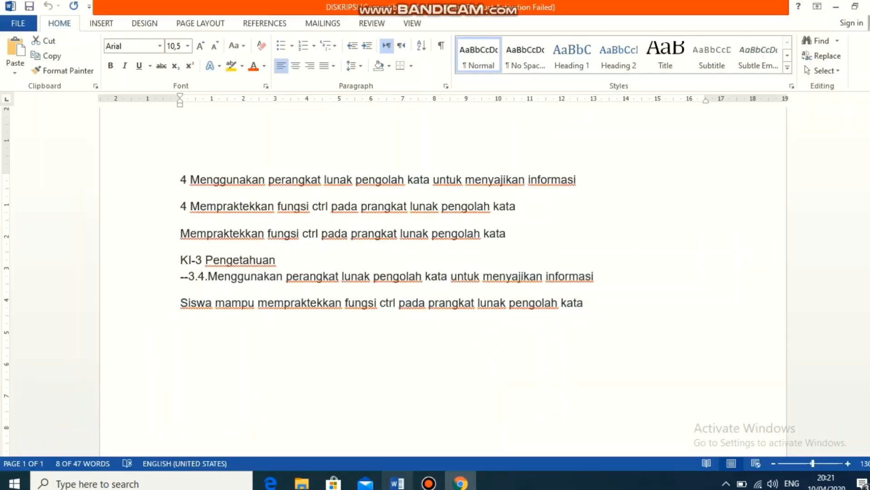
pyautogui.moveTo(190, 206); pyautogui.dragTo(515, 208)
pyautogui.hotkey('ctrl', 'c')
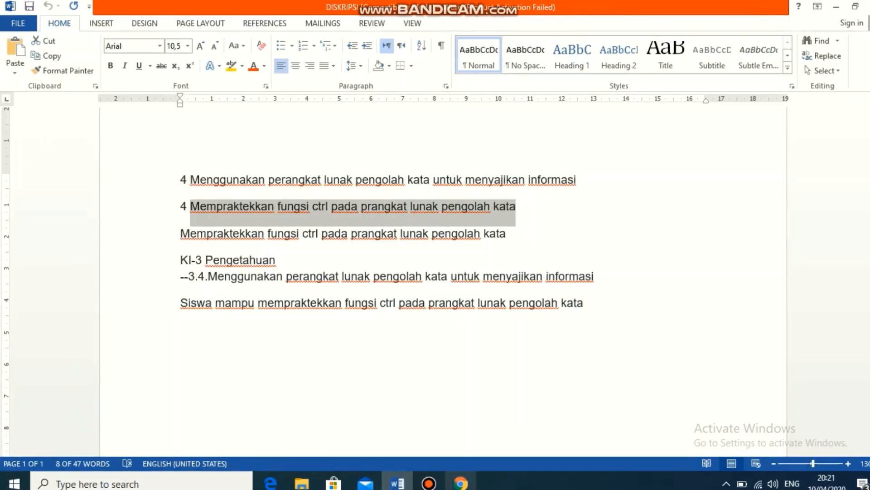
# Switch back to Chrome and save the copied sentence as the Kompetensi Dasar under 4 - Keterampilan with Urutan 2
pyautogui.click(428, 482)
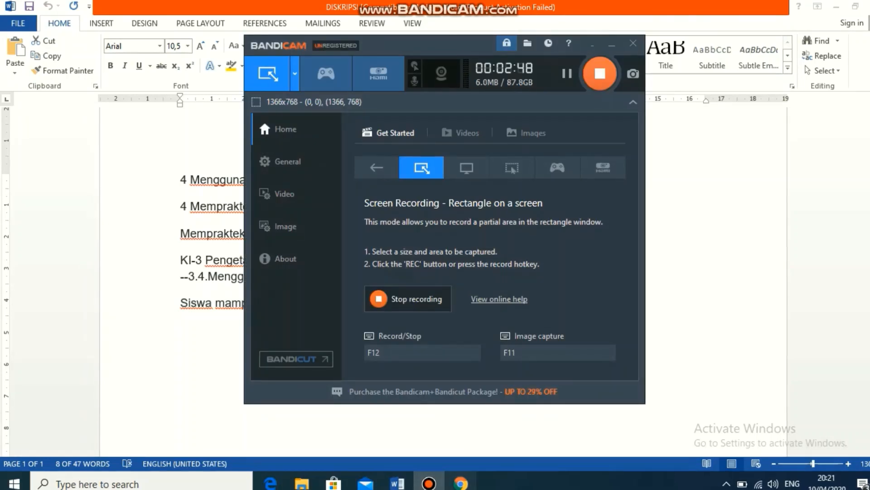
pyautogui.click(461, 482)
pyautogui.click(651, 279)
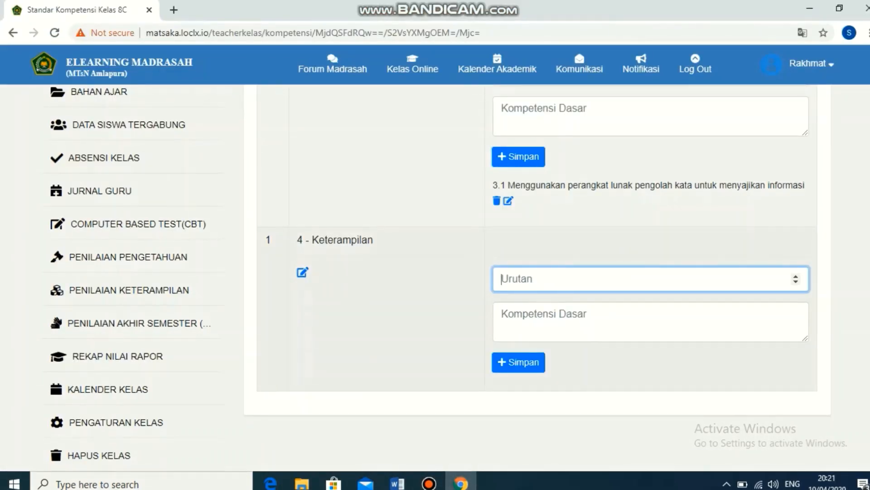
pyautogui.write('2')
pyautogui.click(650, 321)
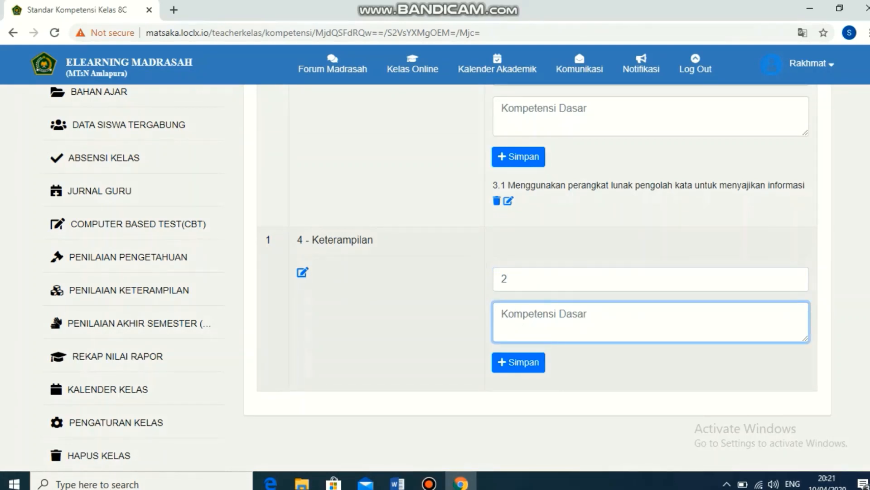
pyautogui.hotkey('ctrl', 'v')
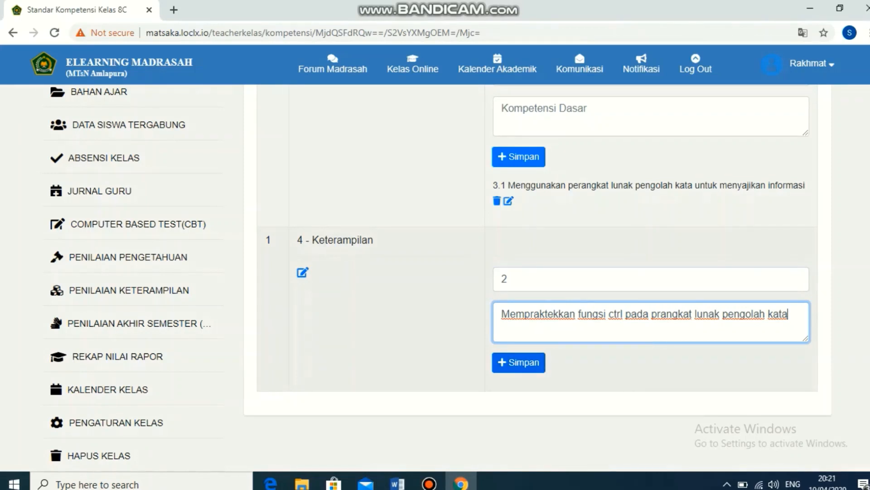
pyautogui.press('Tab')
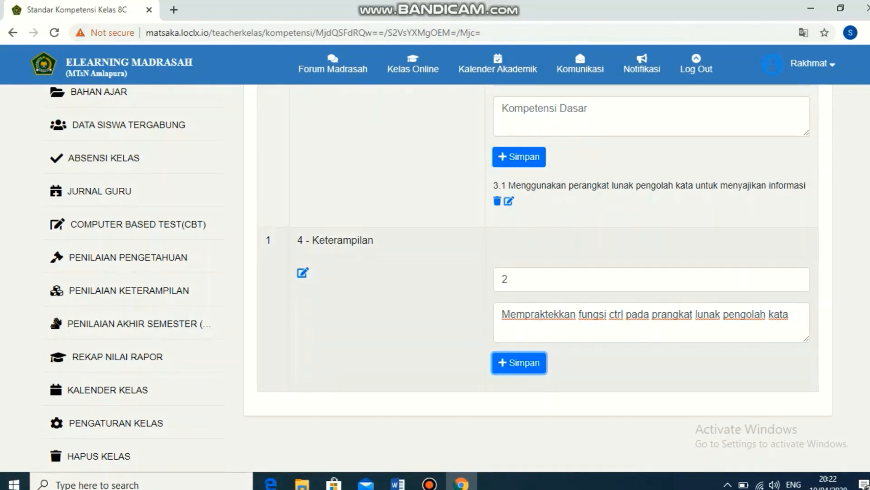
pyautogui.click(599, 314)
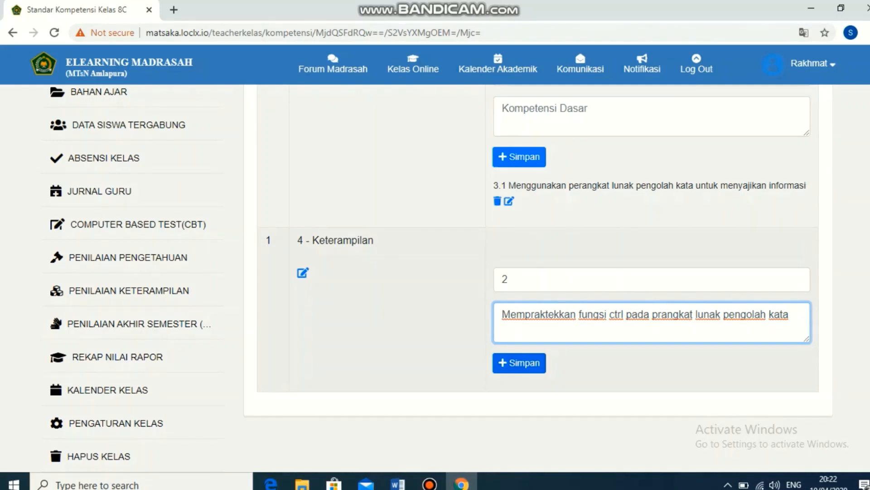
pyautogui.press('Tab')
pyautogui.press('Return')
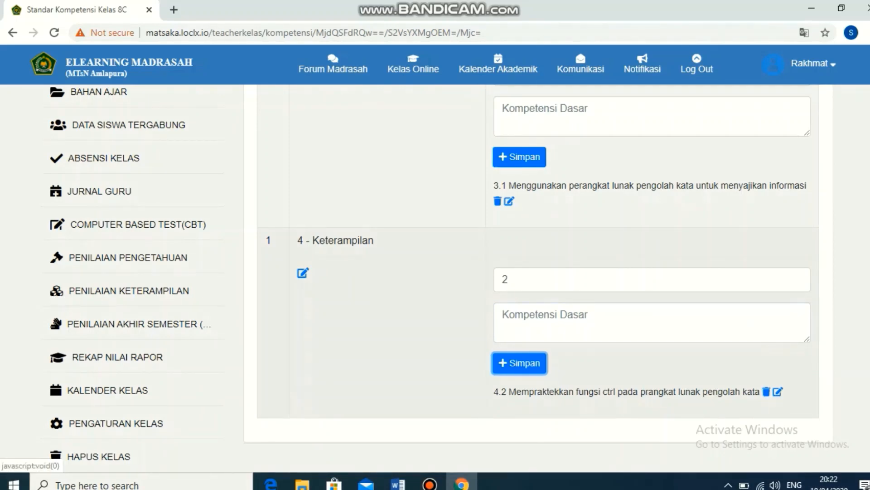
# Open the Kriteria Ketuntasan Minimal page of Kelas 8C and set the Kompleksitas of KD.1 to 2 = Sedang
pyautogui.scroll(4, 538, 272)
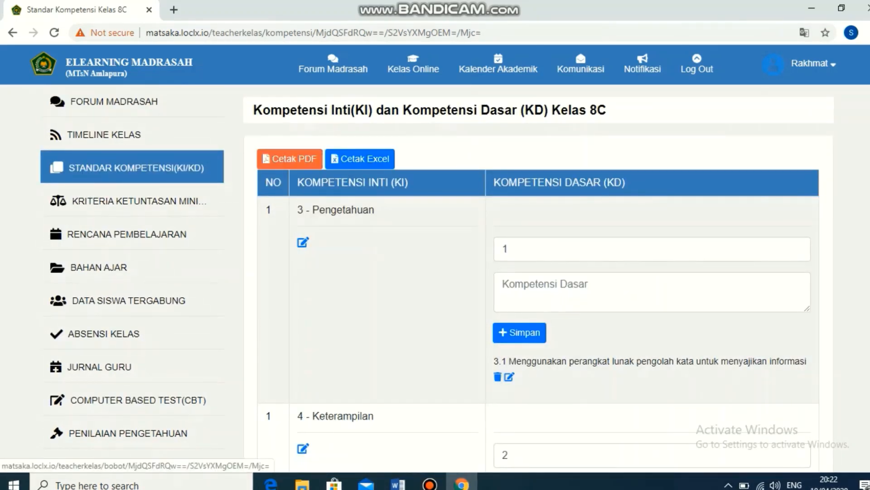
pyautogui.click(134, 177)
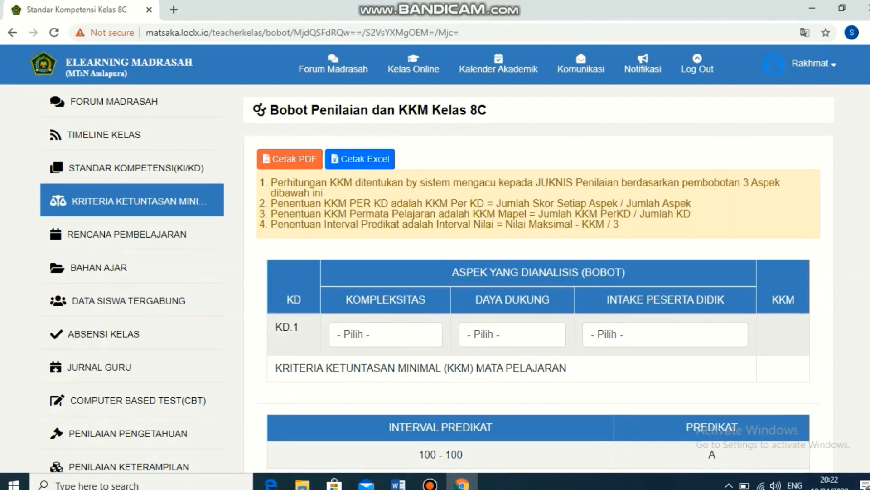
pyautogui.scroll(-1, 435, 272)
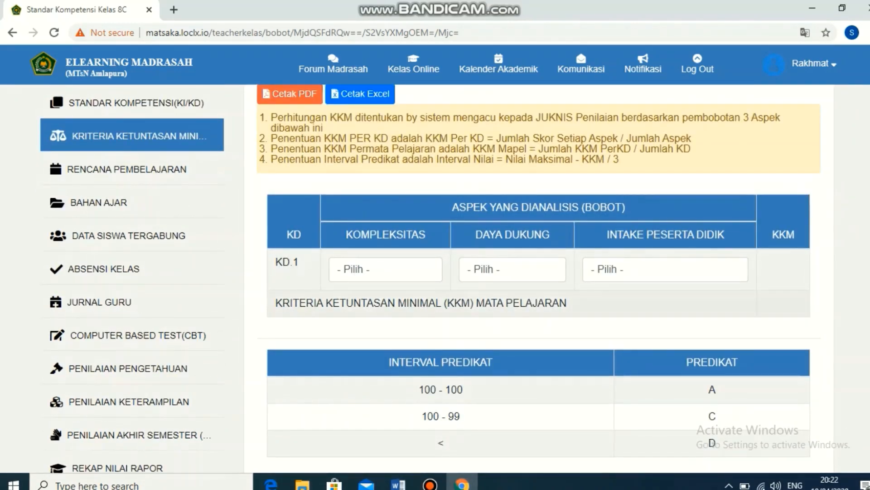
pyautogui.click(385, 270)
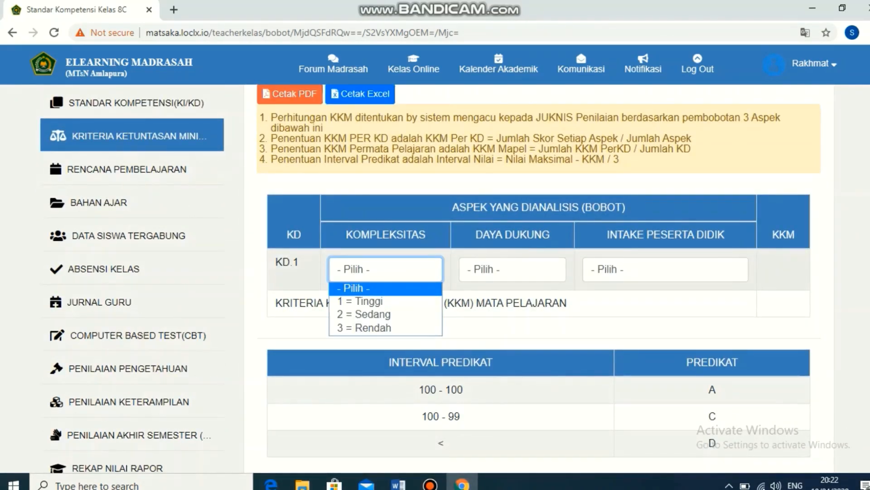
pyautogui.press('Down')
pyautogui.press('Down')
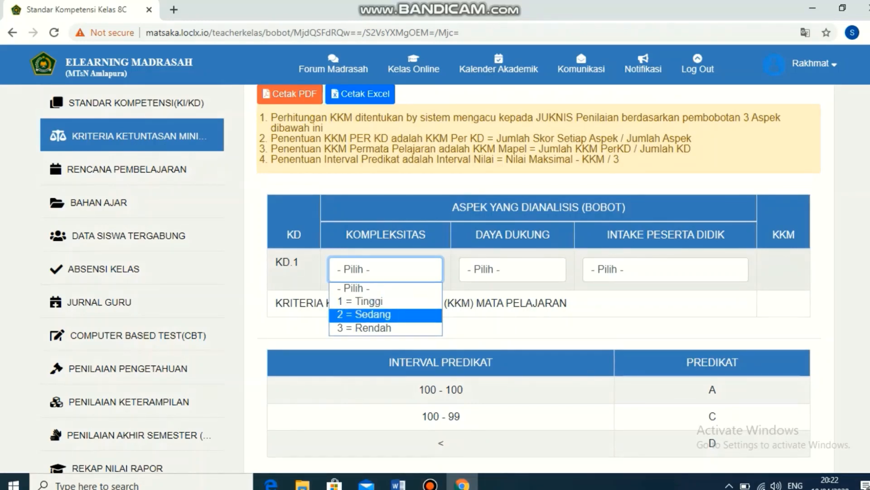
pyautogui.press('Return')
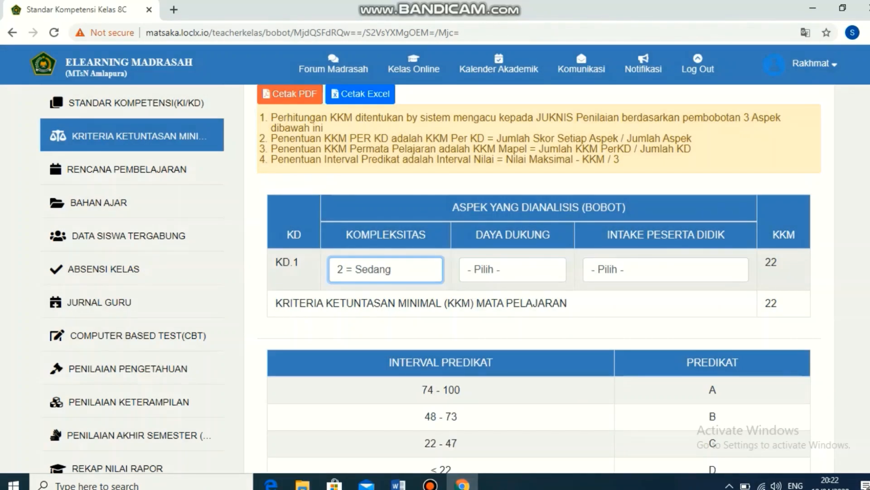
# Set the Daya Dukung of KD.1 to 2 = Sedang and its Intake Peserta Didik to 3 = Tinggi
pyautogui.click(512, 269)
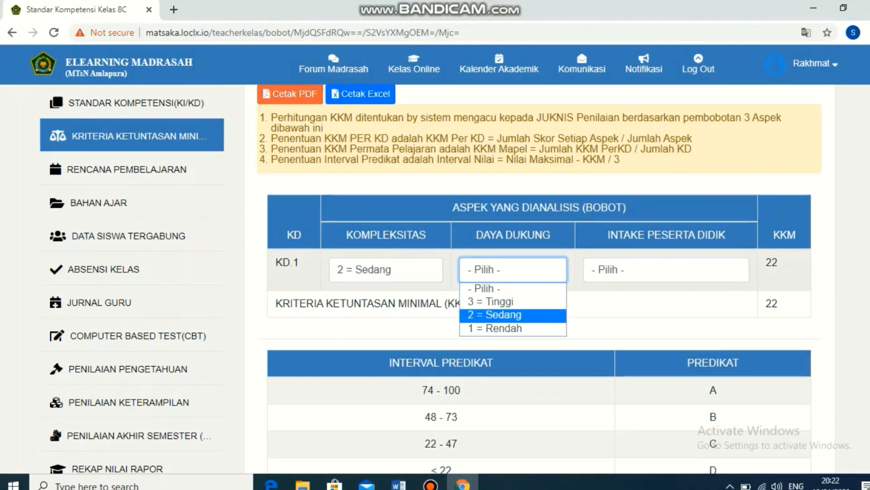
pyautogui.press('Return')
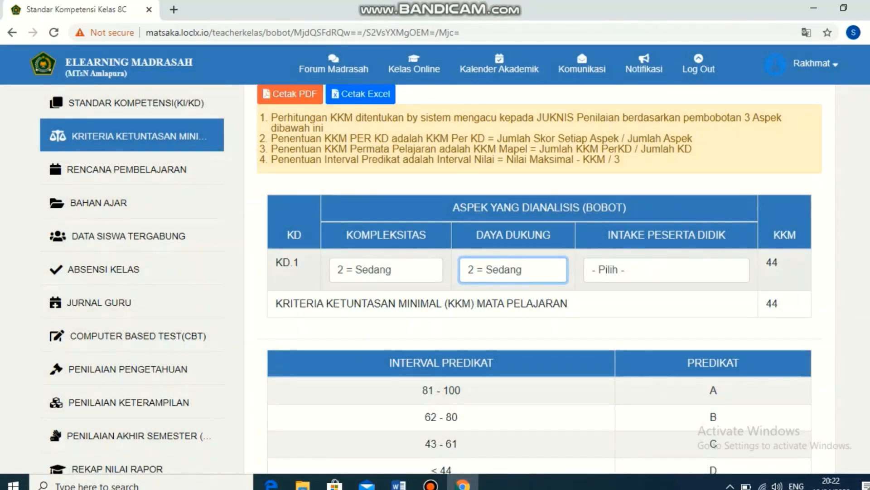
pyautogui.click(667, 269)
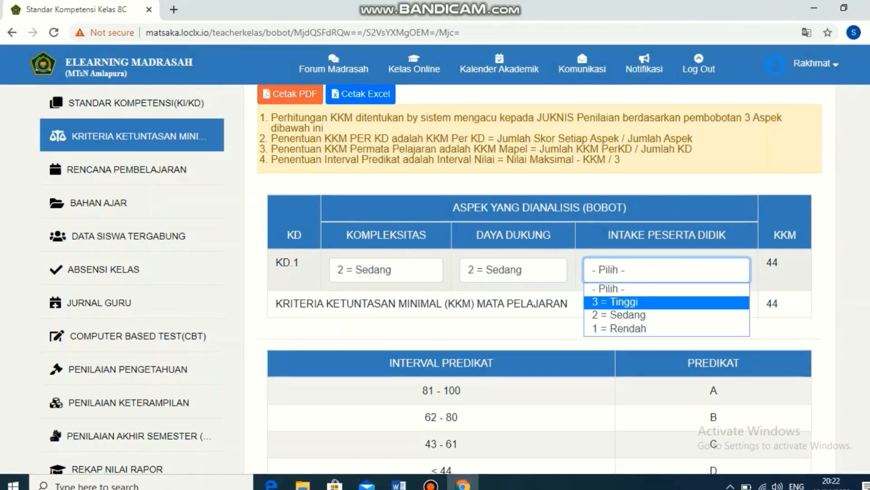
pyautogui.click(624, 301)
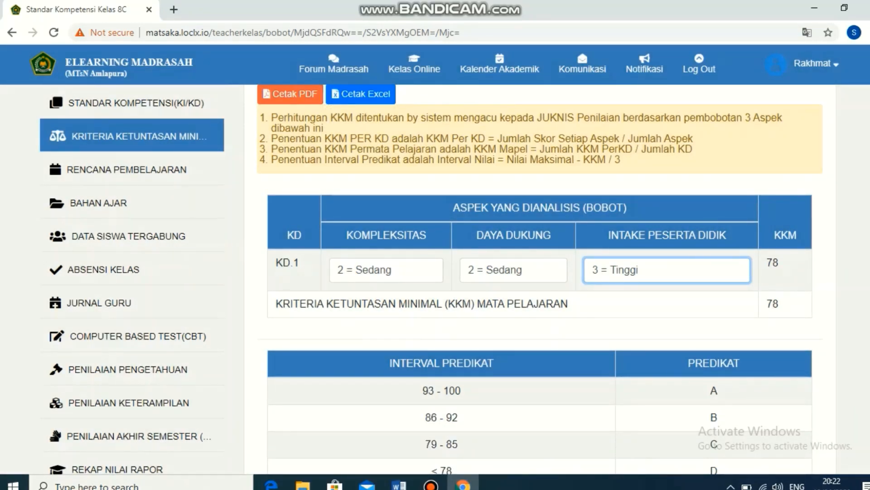
pyautogui.scroll(-2, 624, 302)
pyautogui.scroll(3, 624, 302)
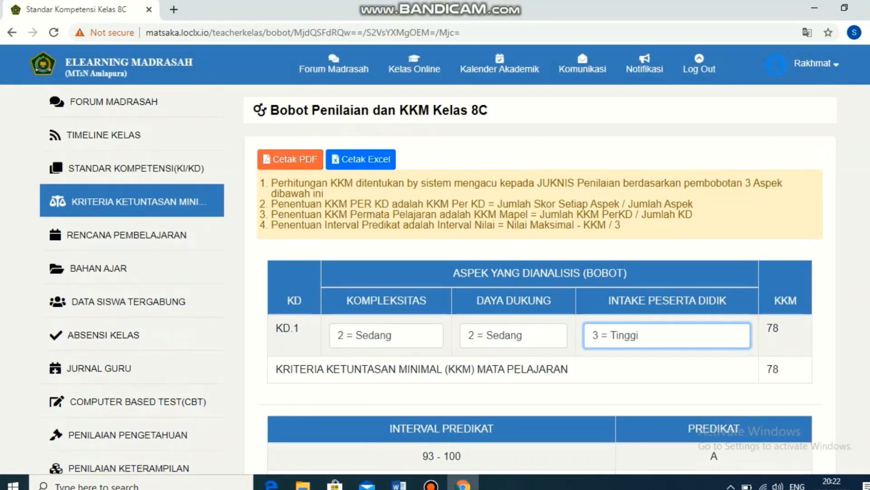
# Start a new lesson plan in Rencana Pembelajaran and set its Tanggal to 2020-04-11
pyautogui.click(132, 234)
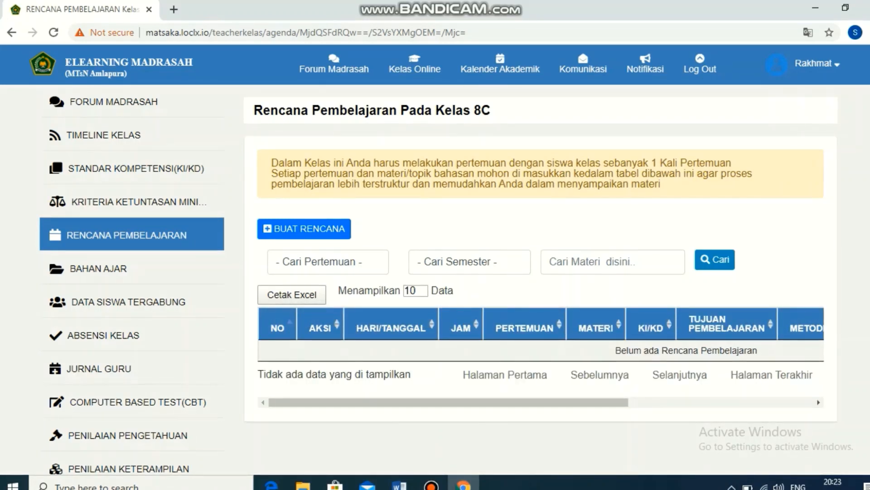
pyautogui.click(303, 228)
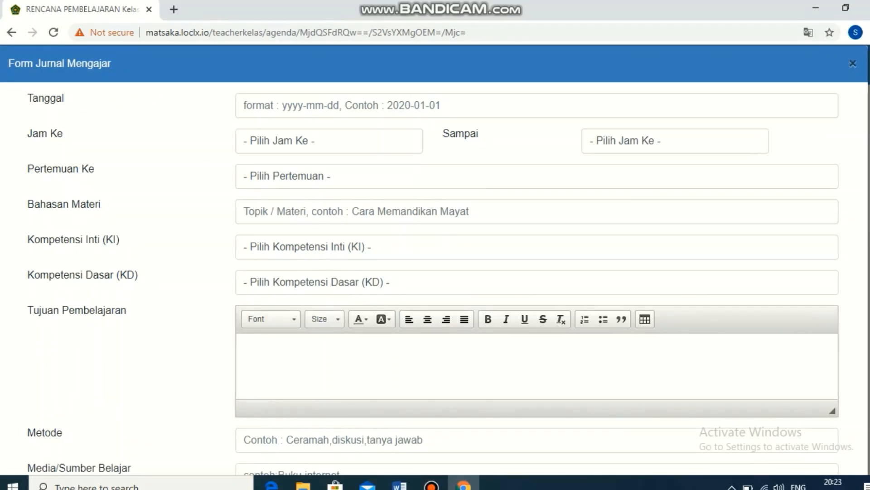
pyautogui.click(326, 105)
pyautogui.click(374, 194)
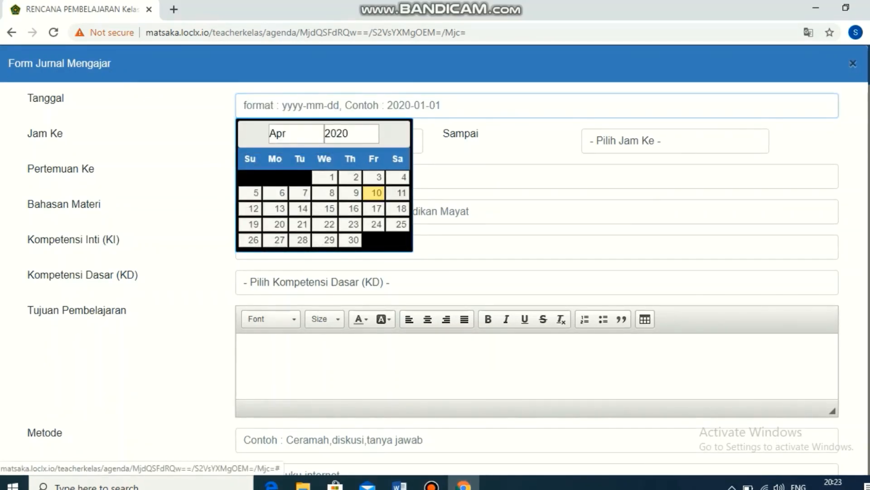
pyautogui.click(401, 193)
# Set the lesson hours from Jam Ke- 1 to Jam Ke- 2 and the Pertemuan Ke to 1
pyautogui.click(328, 140)
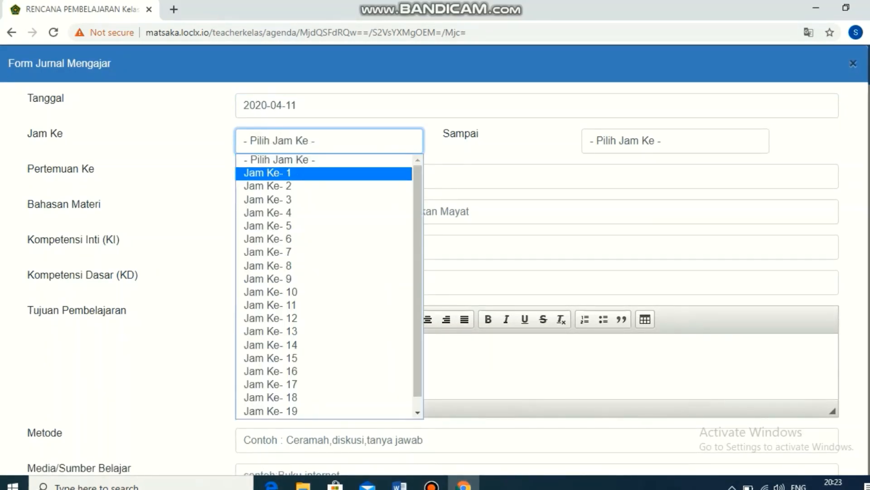
pyautogui.click(267, 173)
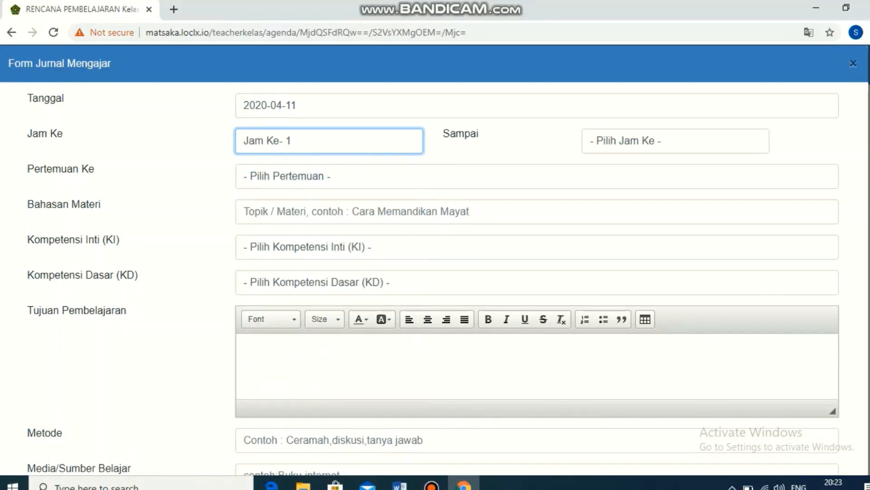
pyautogui.click(675, 141)
pyautogui.click(621, 173)
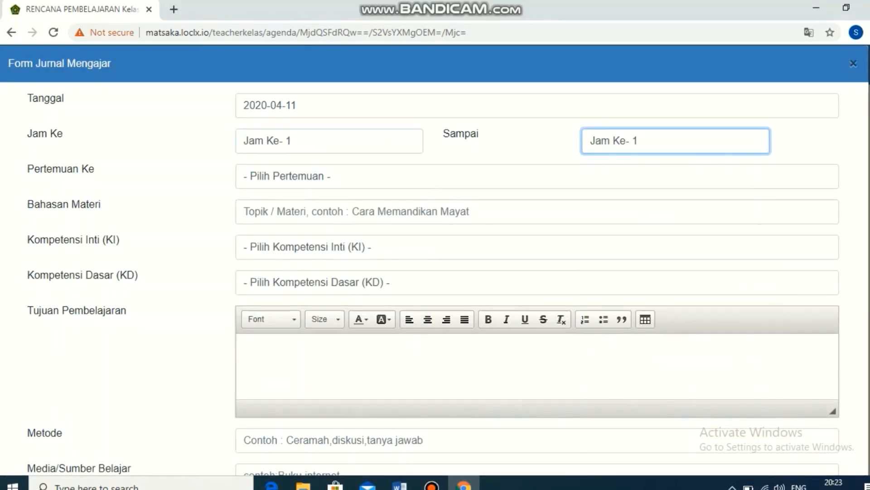
pyautogui.click(675, 141)
pyautogui.click(621, 186)
pyautogui.click(537, 177)
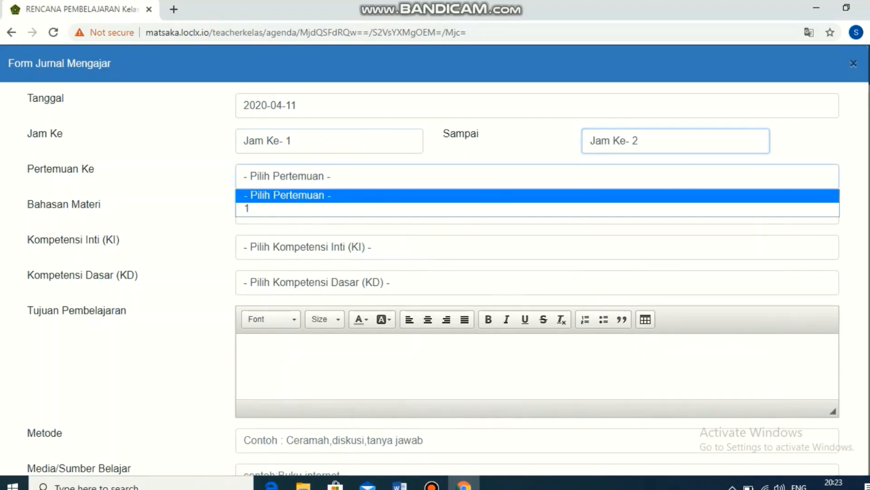
pyautogui.click(537, 208)
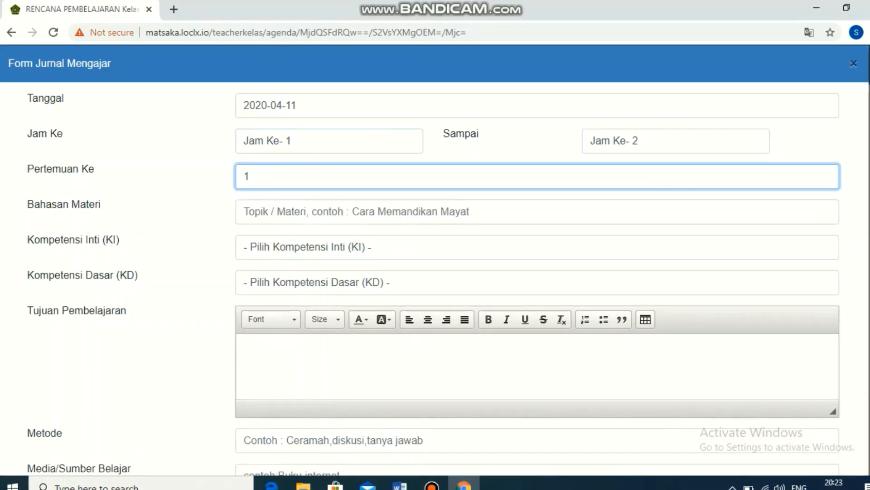
# Enter "Fungsi Ctrl +" as the Bahasan Materi of the lesson plan
pyautogui.click(318, 212)
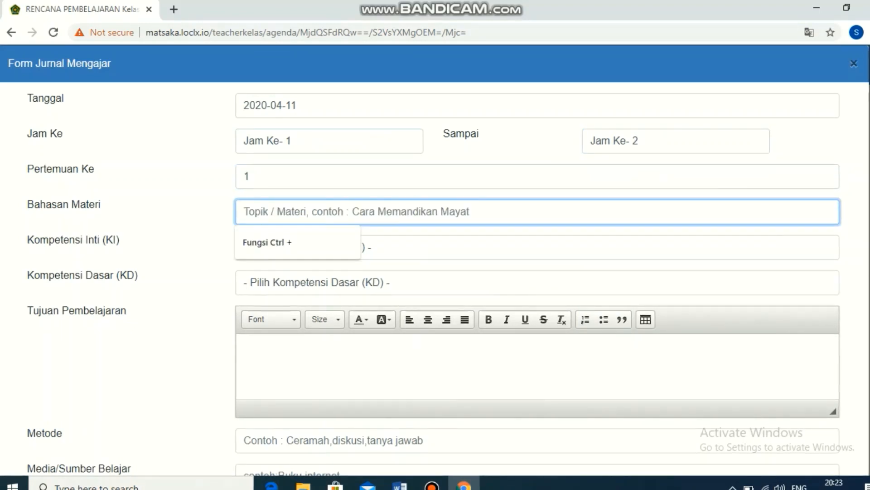
pyautogui.write('Ca')
pyautogui.press('BackSpace')
pyautogui.press('BackSpace')
pyautogui.write('F')
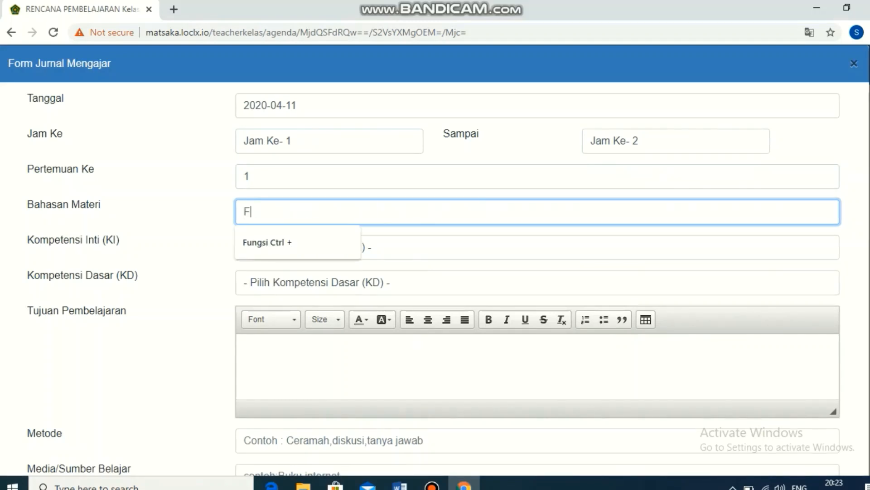
pyautogui.write('ungsi C')
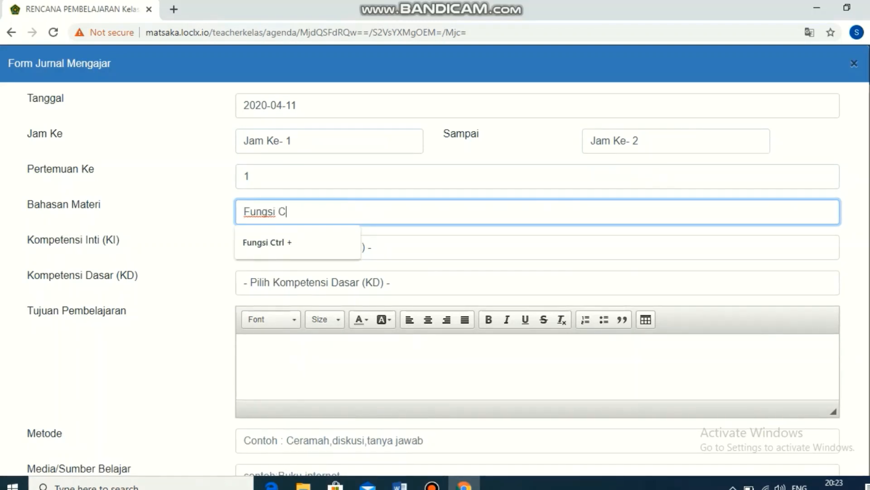
pyautogui.press('Down')
pyautogui.press('Return')
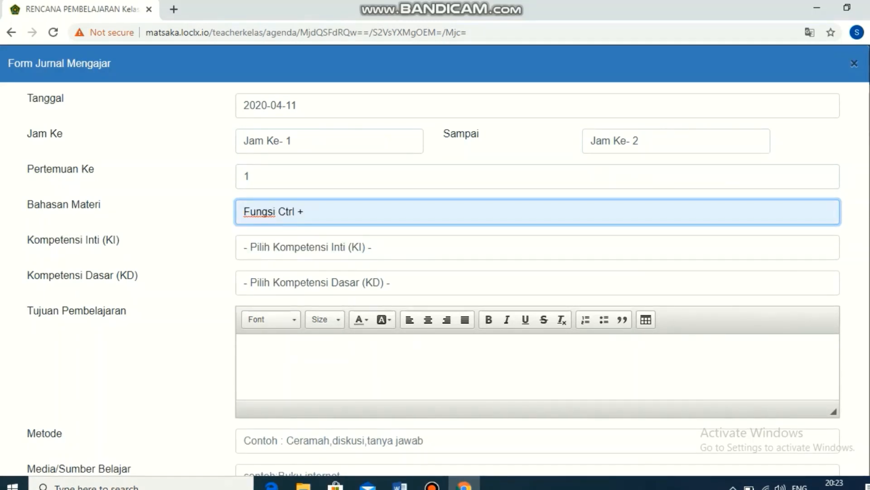
# Set the lesson plan's Kompetensi Inti to KI-3 Pengetahuan and its Kompetensi Dasar to "Menggunakan perangkat lunak pengolah kata untuk menyajikan informasi"
pyautogui.click(538, 247)
pyautogui.press('Down')
pyautogui.press('Return')
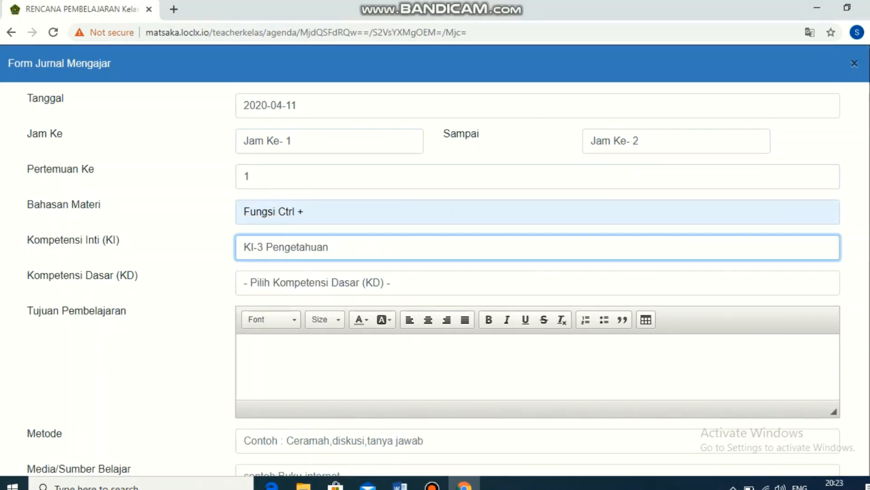
pyautogui.click(538, 283)
pyautogui.click(538, 282)
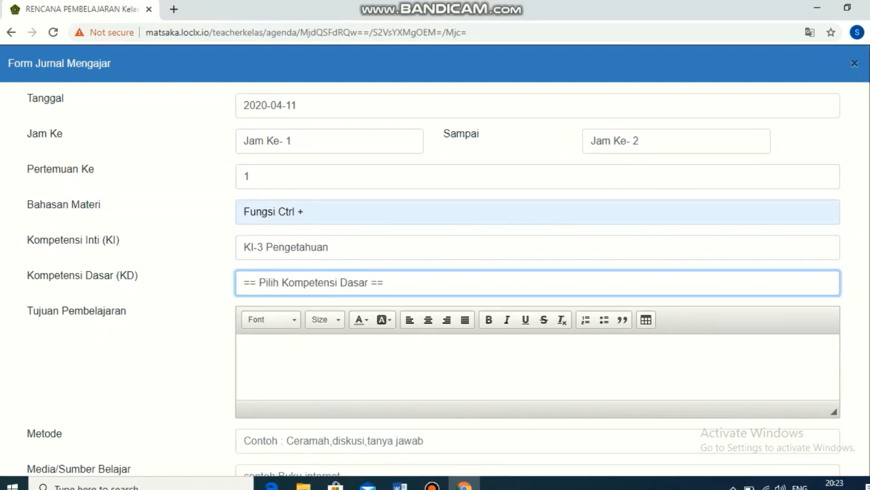
pyautogui.click(537, 282)
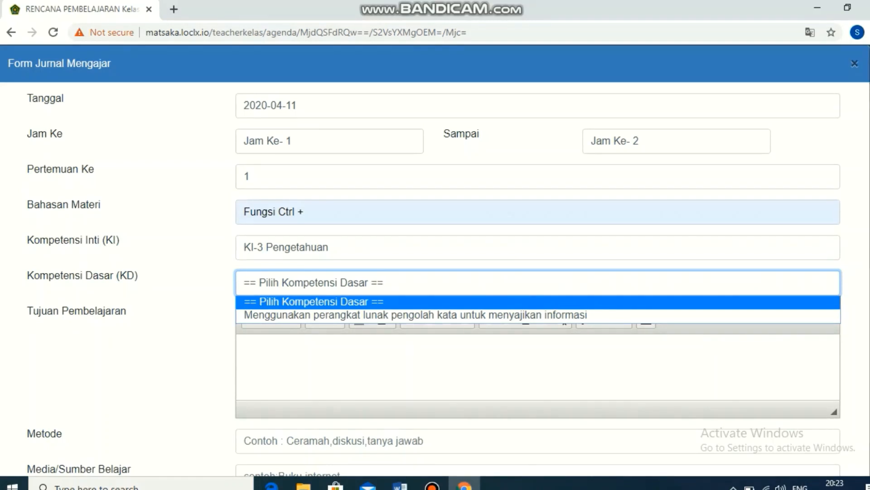
pyautogui.click(295, 314)
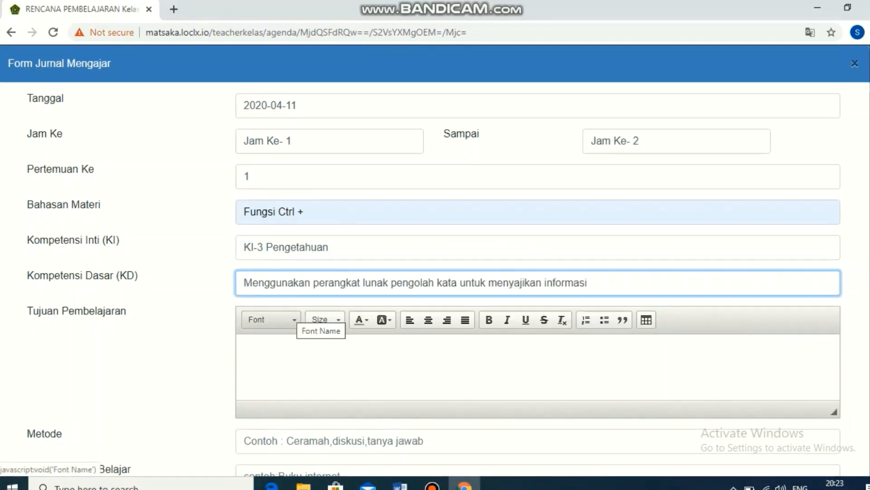
# Enter "Mampu memanfaatkan fungsi ctrl" as the Tujuan Pembelajaran of the lesson plan
pyautogui.scroll(-1, 436, 259)
pyautogui.press('Tab')
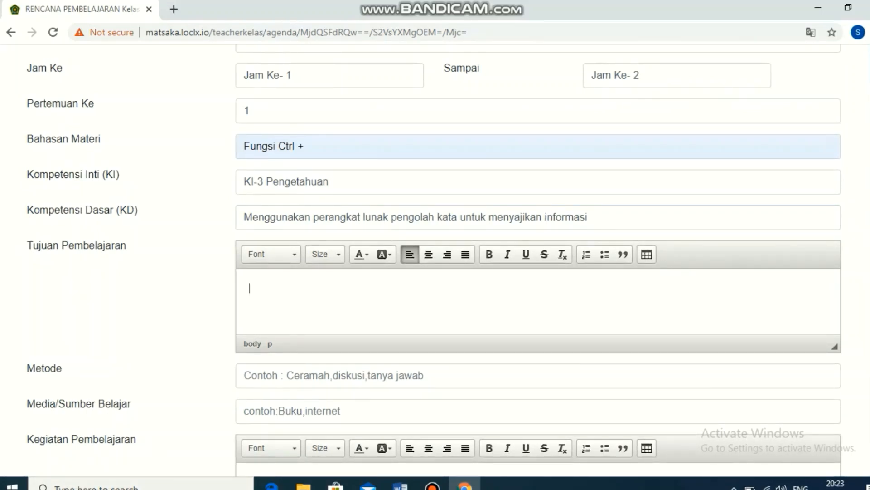
pyautogui.write('Mampu')
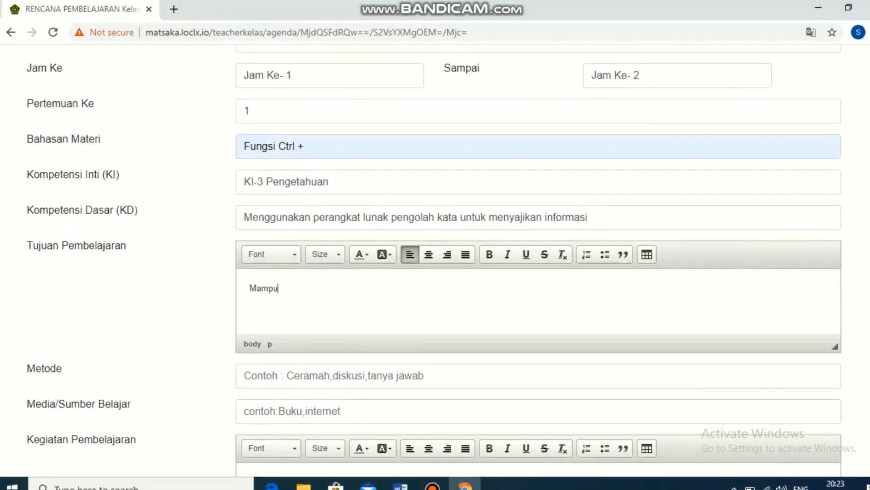
pyautogui.write(' me')
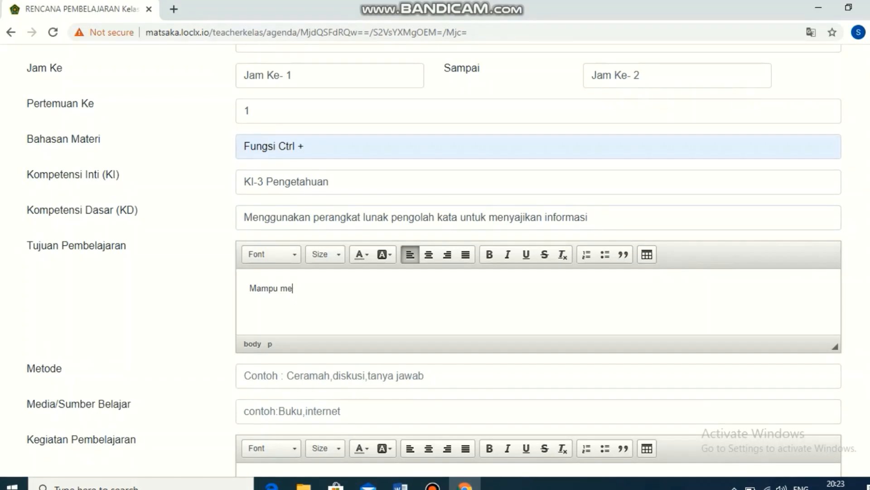
pyautogui.write('manfaatkan ')
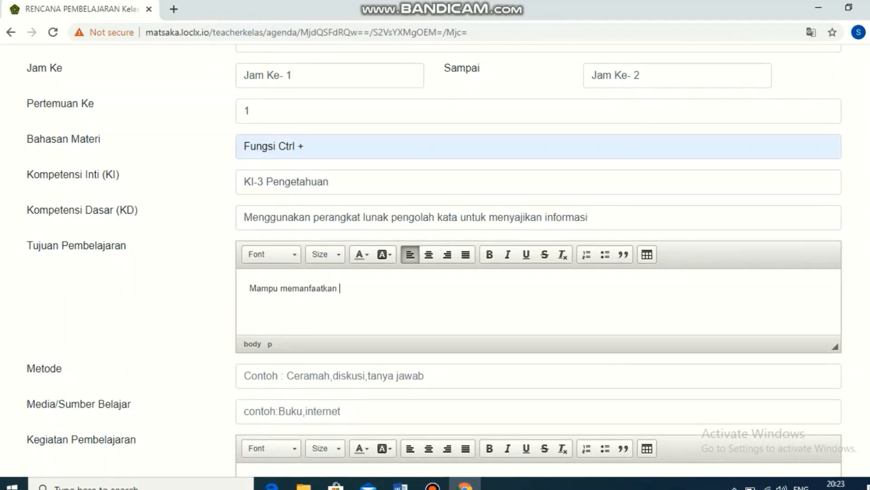
pyautogui.write('fungsi ')
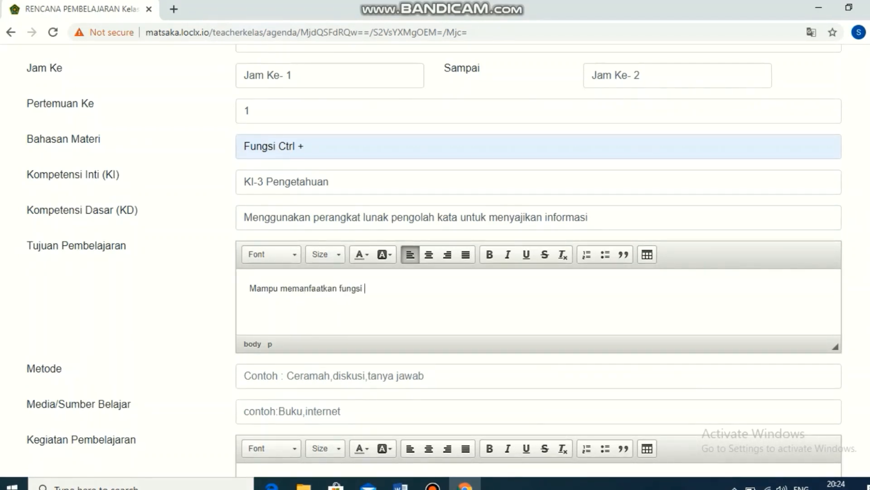
pyautogui.write('ctrl')
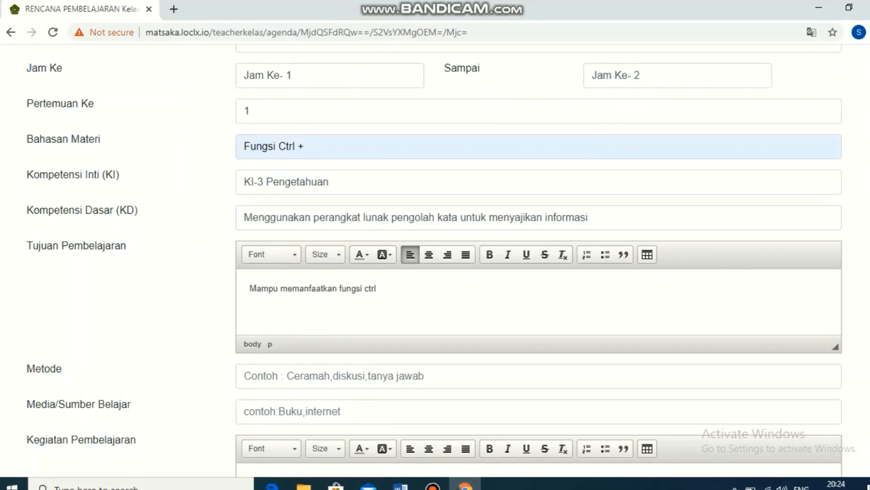
# Enter "Diskusi dan Praktek" as the Metode of the lesson plan
pyautogui.scroll(-3, 539, 261)
pyautogui.click(246, 244)
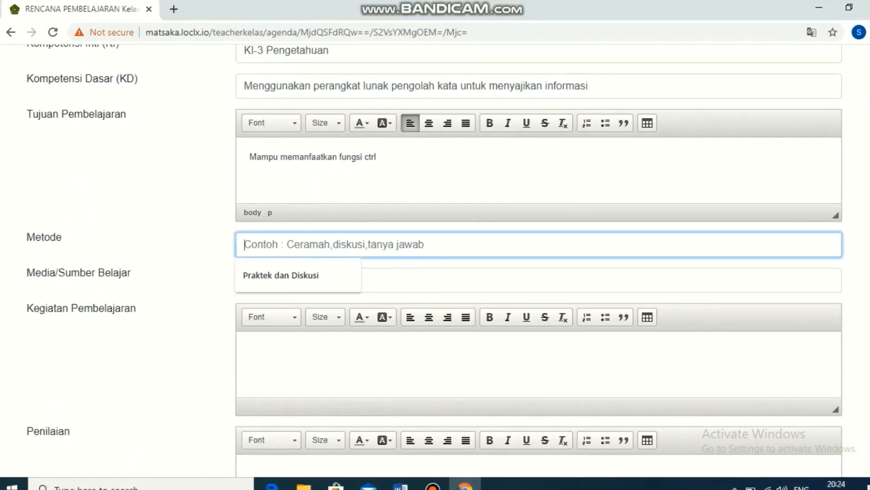
pyautogui.write('Diskusi')
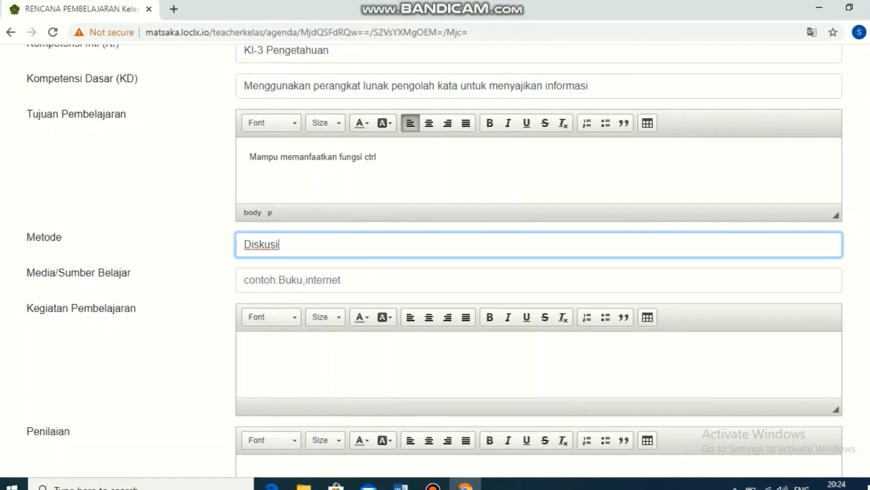
pyautogui.write(' dan Praktek')
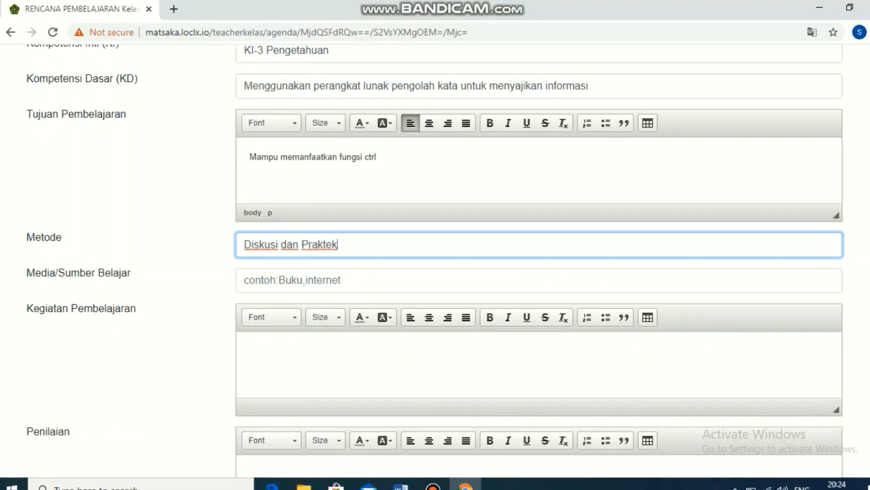
# Enter "Internet, HP, dan Leptop" as the Media/Sumber Belajar of the lesson plan
pyautogui.click(290, 280)
pyautogui.write('Internet')
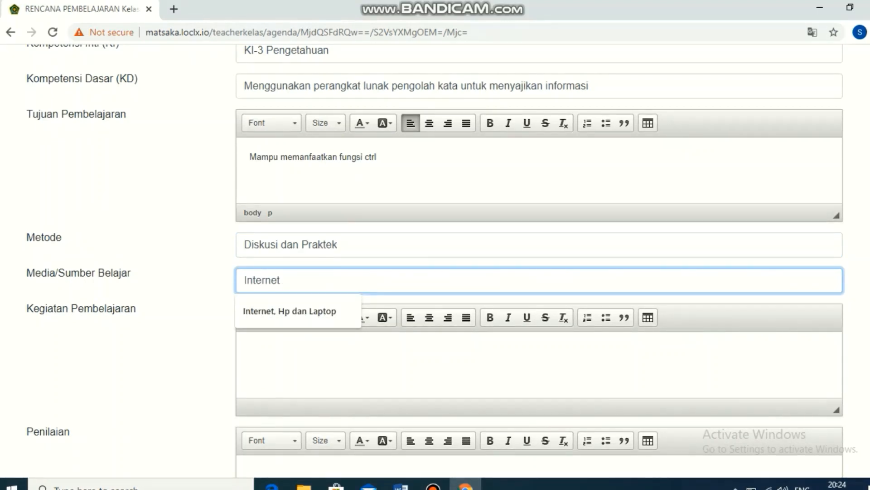
pyautogui.write(', HP')
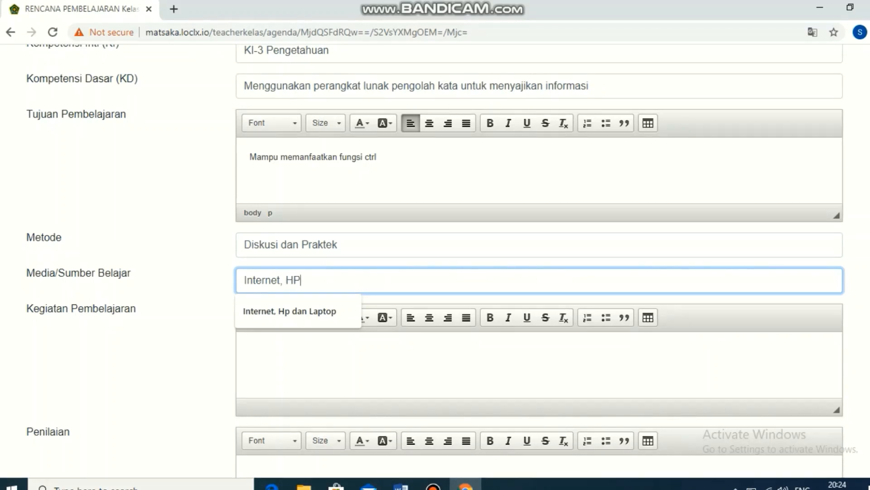
pyautogui.write(', dan L')
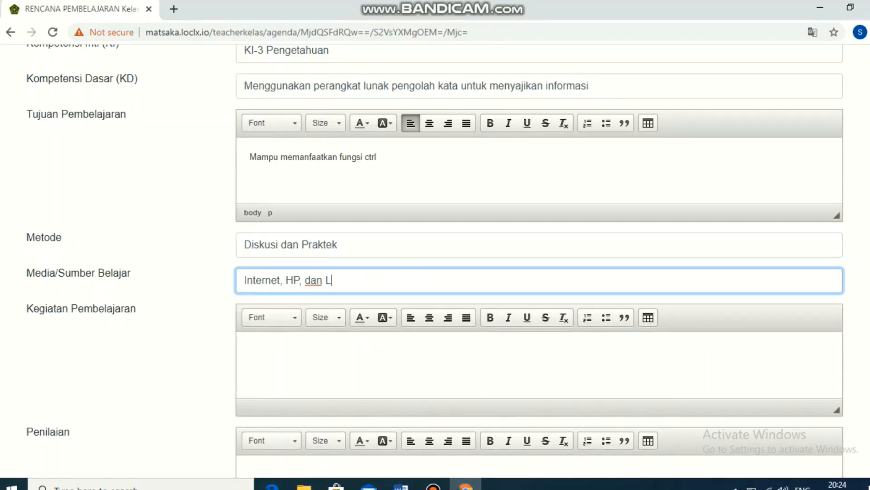
pyautogui.write('eptop')
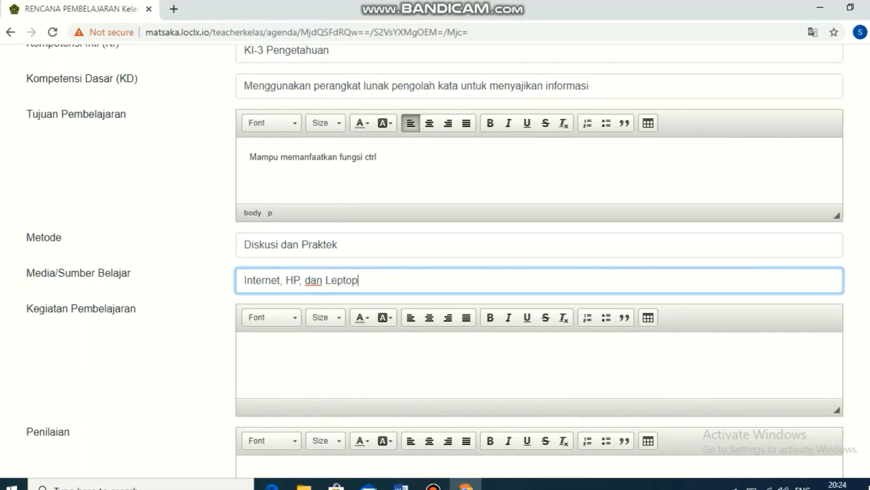
# Enter "Diskusi dan praktek yang di pandu lewat aplikasi zoom" as the Kegiatan Pembelajaran of the lesson plan
pyautogui.press('Tab')
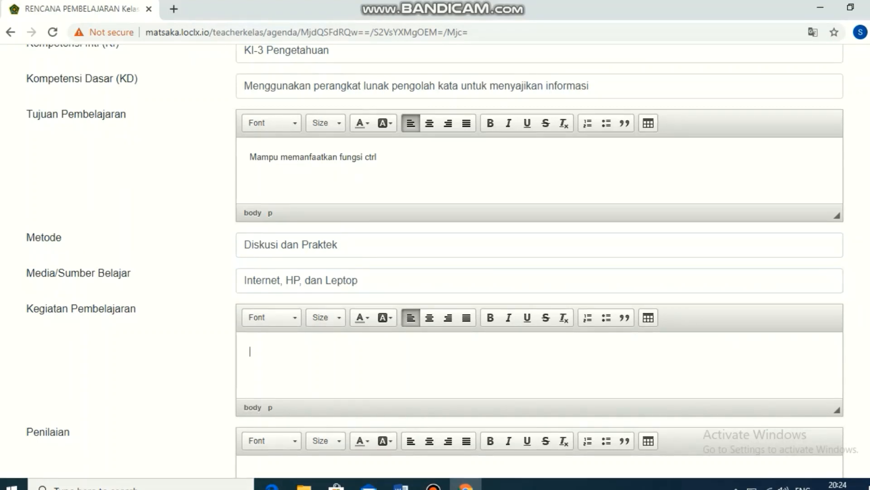
pyautogui.scroll(-2, 436, 249)
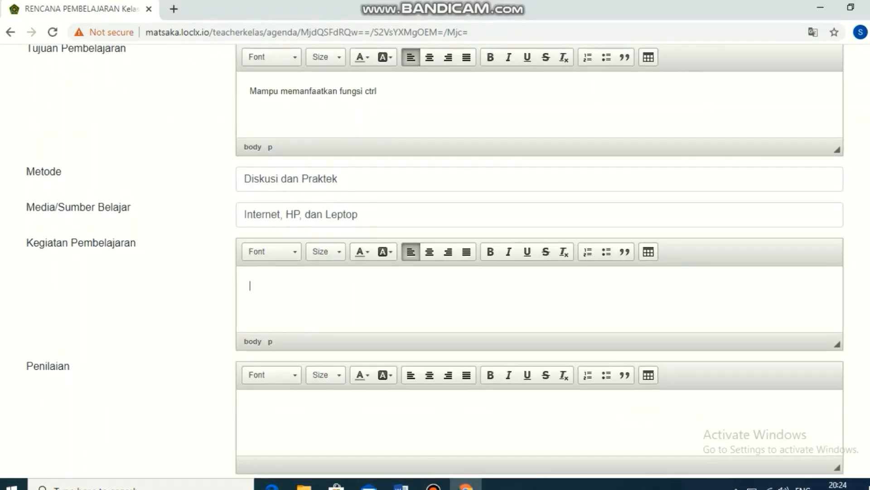
pyautogui.write('Diskusi dan p')
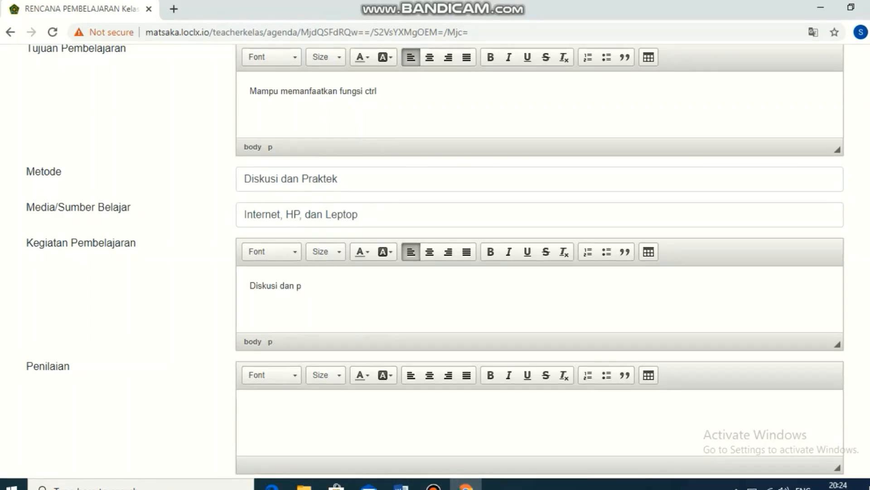
pyautogui.write('lrak')
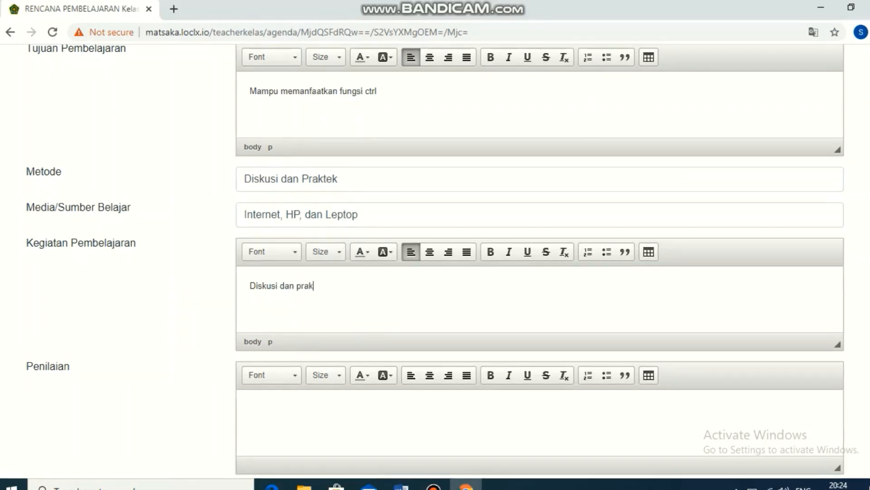
pyautogui.write('tek yang ')
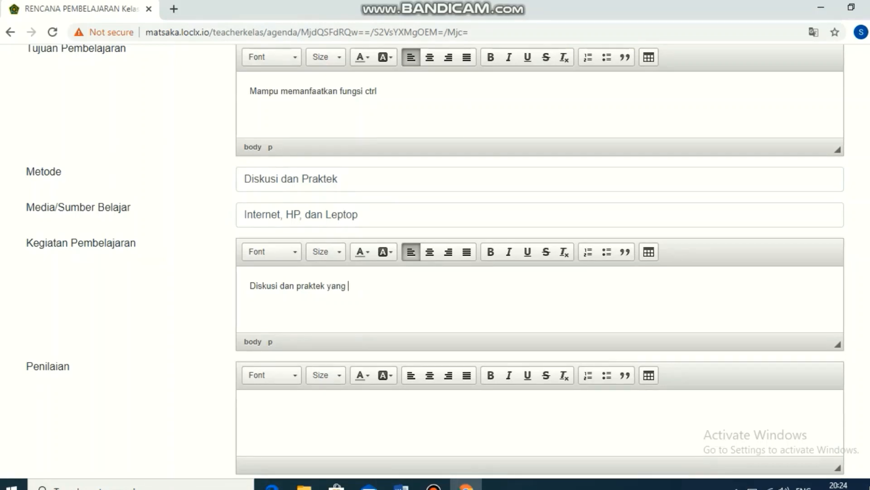
pyautogui.write('di pandu')
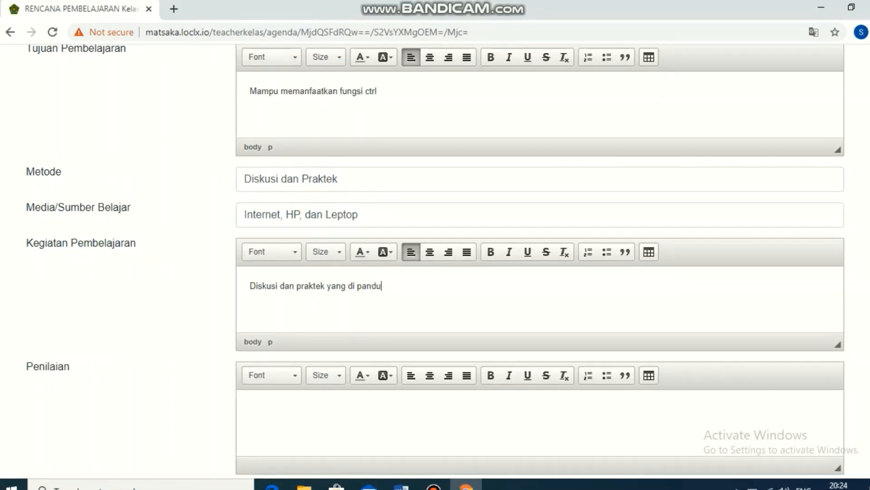
pyautogui.write(' lewat ')
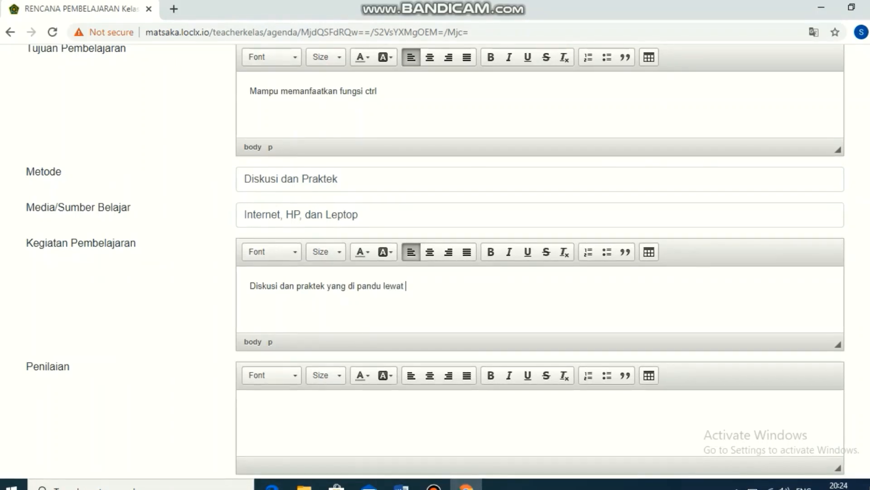
pyautogui.write('aplikasi zoom')
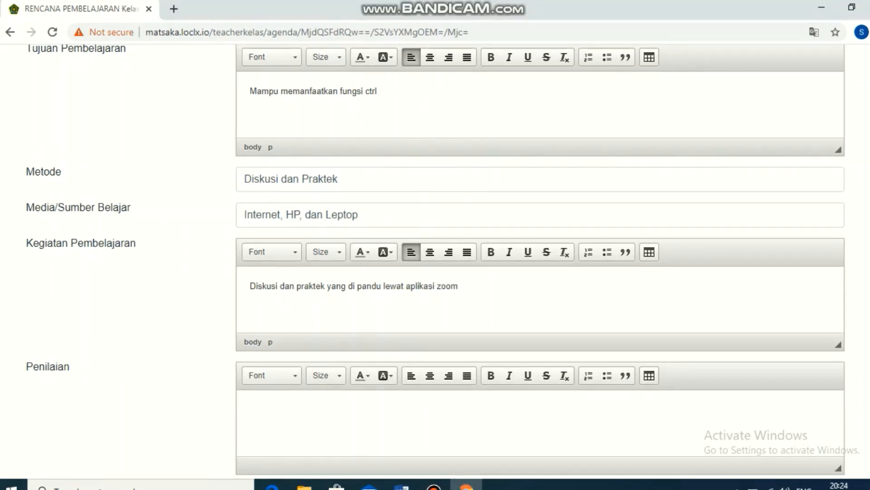
# Enter "Hasil diskuusi dan Quis" as the Penilaian and save the lesson plan
pyautogui.scroll(-2, 539, 299)
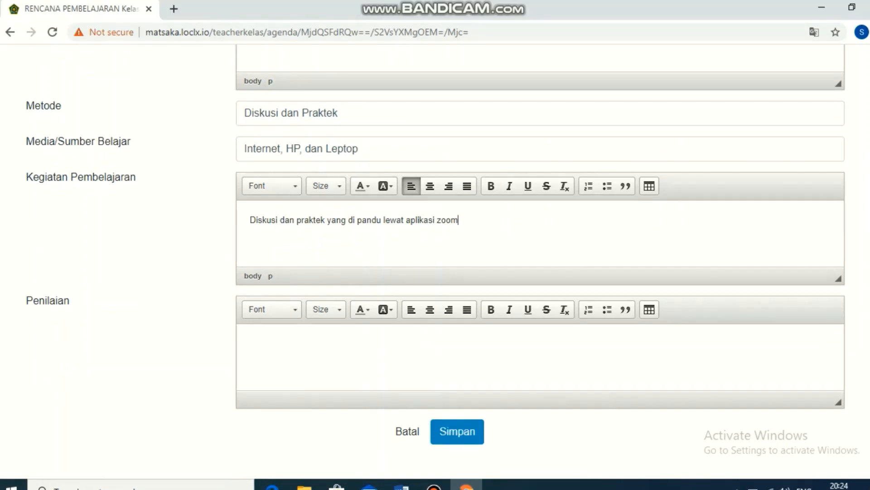
pyautogui.click(250, 344)
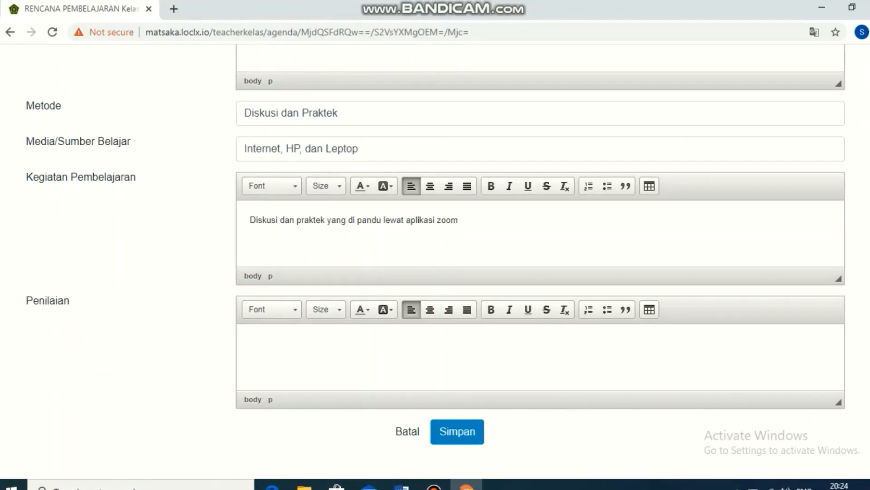
pyautogui.write('Hasil diskuusi dan')
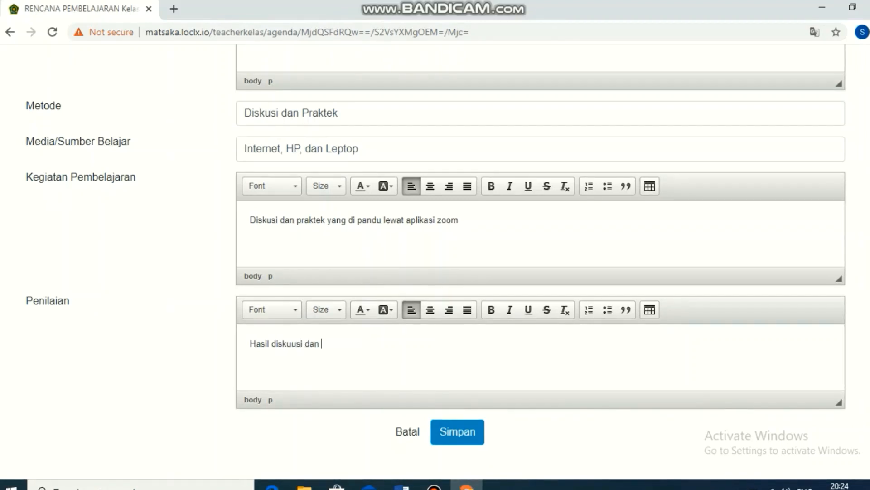
pyautogui.write(' Quis')
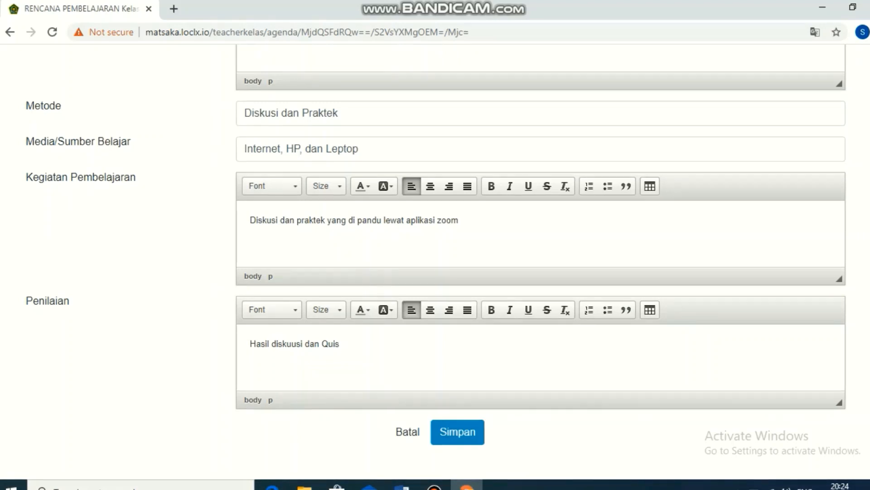
pyautogui.click(457, 431)
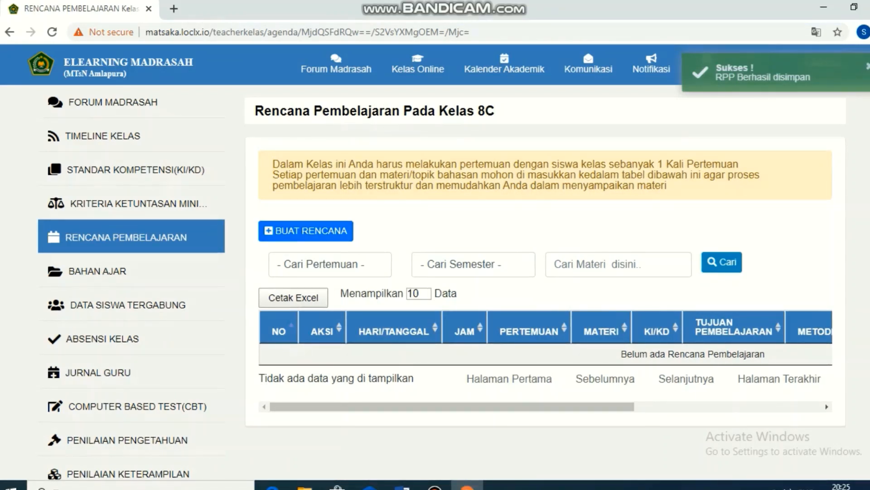
# Filter the Kelas 8C lesson plans by Pertemuan Ke - 1 and review the saved plan in the table
pyautogui.click(330, 264)
pyautogui.click(319, 297)
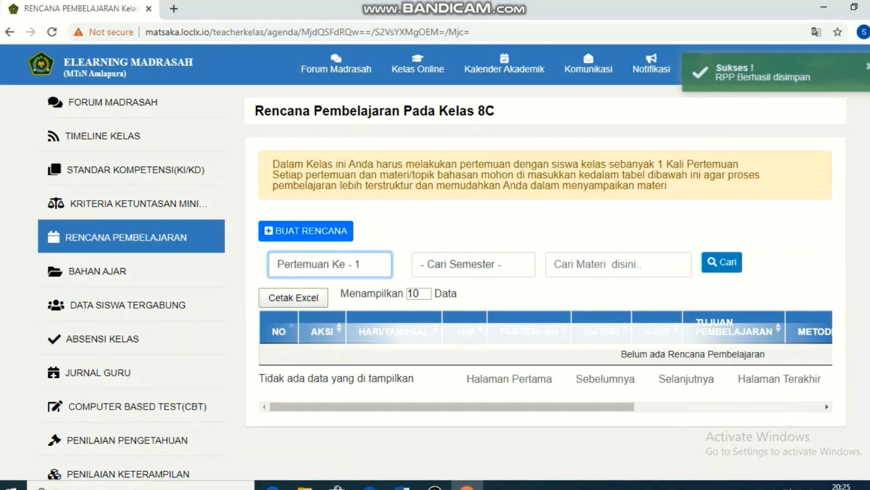
pyautogui.click(473, 264)
pyautogui.click(481, 234)
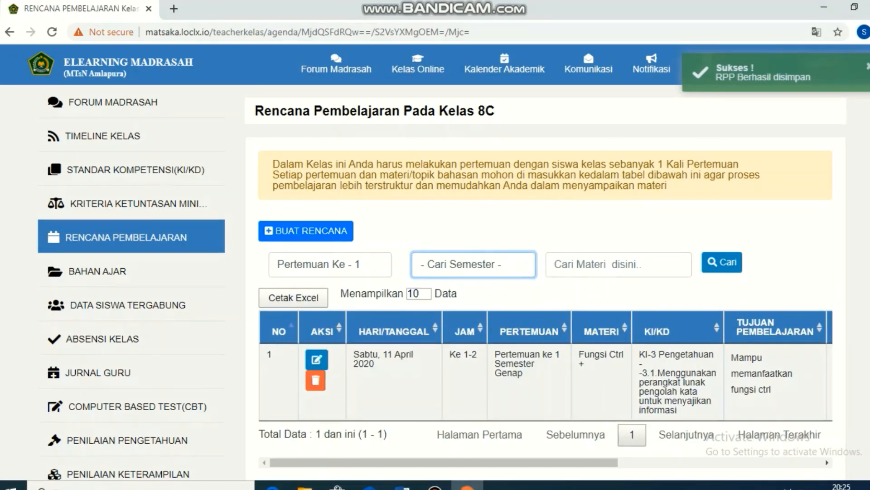
pyautogui.scroll(-2, 441, 282)
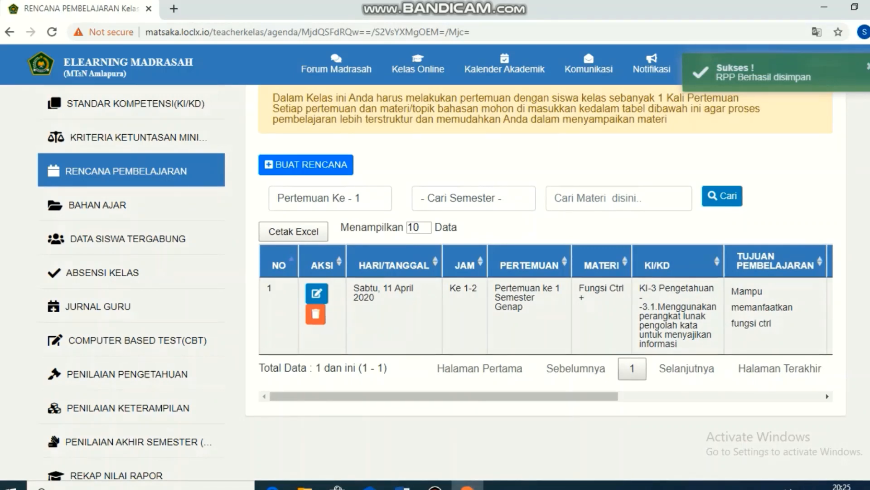
pyautogui.moveTo(445, 396)
pyautogui.mouseDown()
pyautogui.moveTo(635, 397)
pyautogui.moveTo(444, 396)
pyautogui.mouseUp()
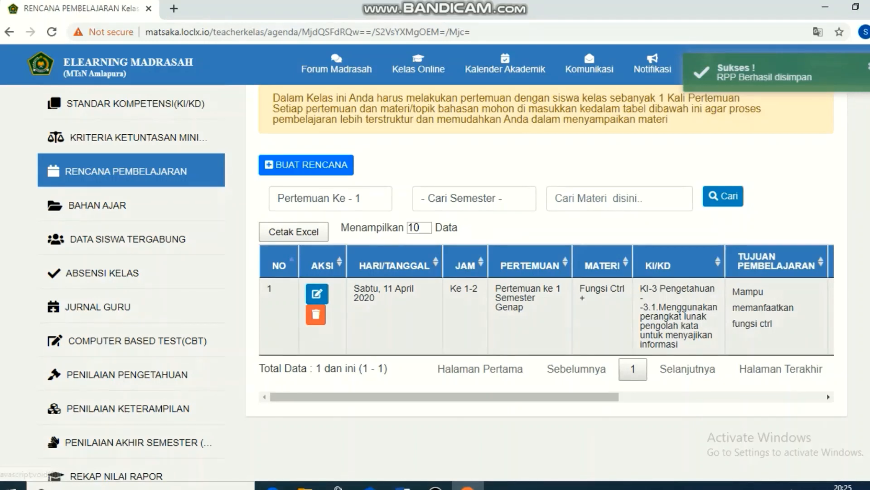
# Open the Bahan Ajar section of Kelas 8C
pyautogui.click(111, 206)
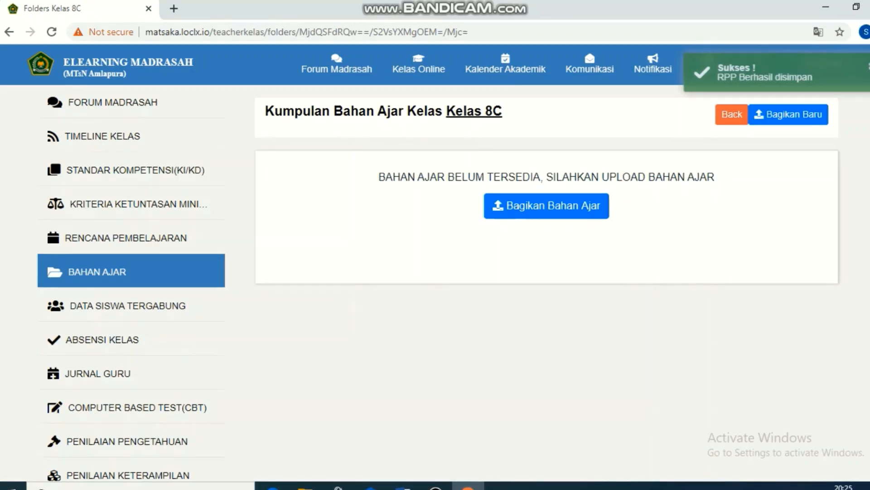
# Start a new Bahan Ajar uploaded from the computer in Ms. Word format and attach the file BAHAN AJAR TIK KELAS 8
pyautogui.click(546, 206)
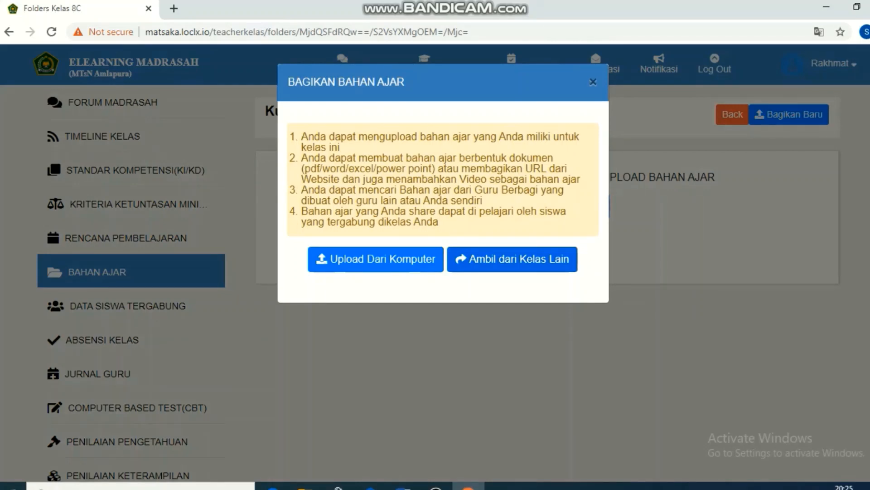
pyautogui.click(375, 259)
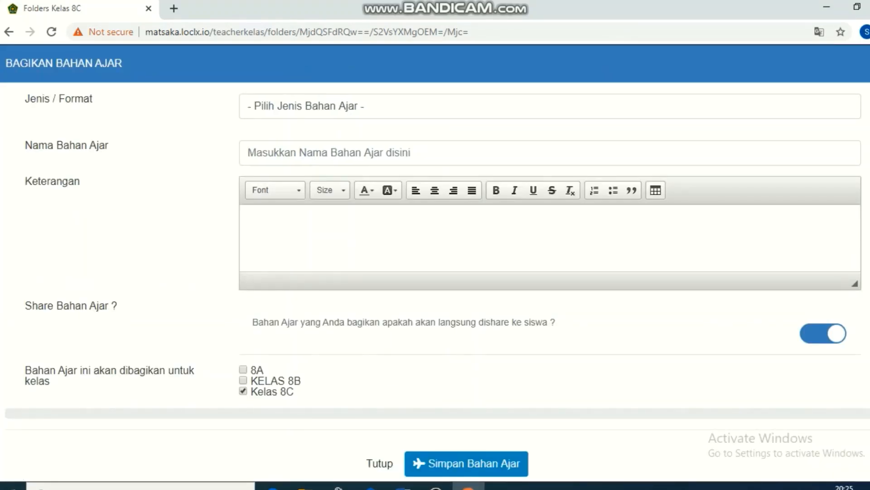
pyautogui.click(550, 106)
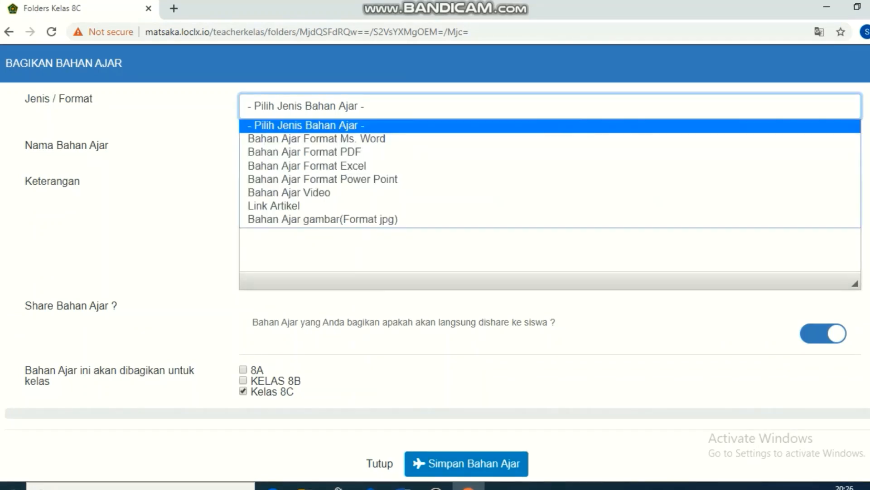
pyautogui.click(317, 138)
pyautogui.click(273, 136)
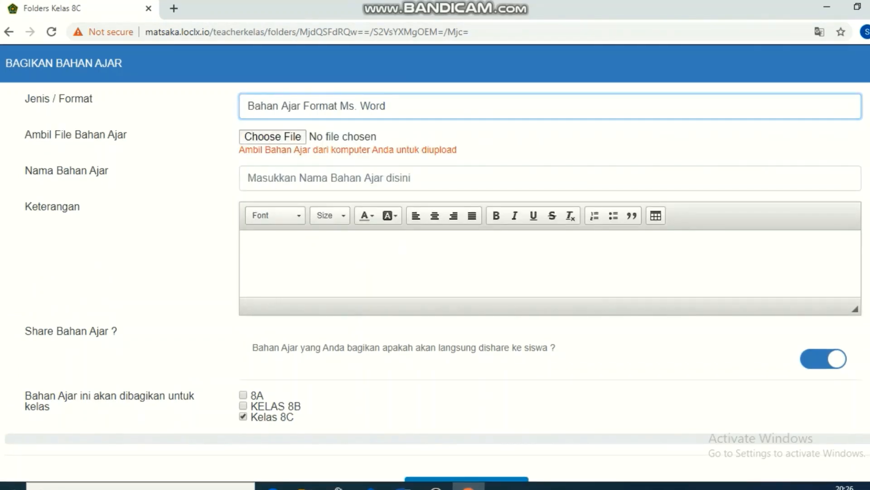
pyautogui.scroll(-4, 408, 145)
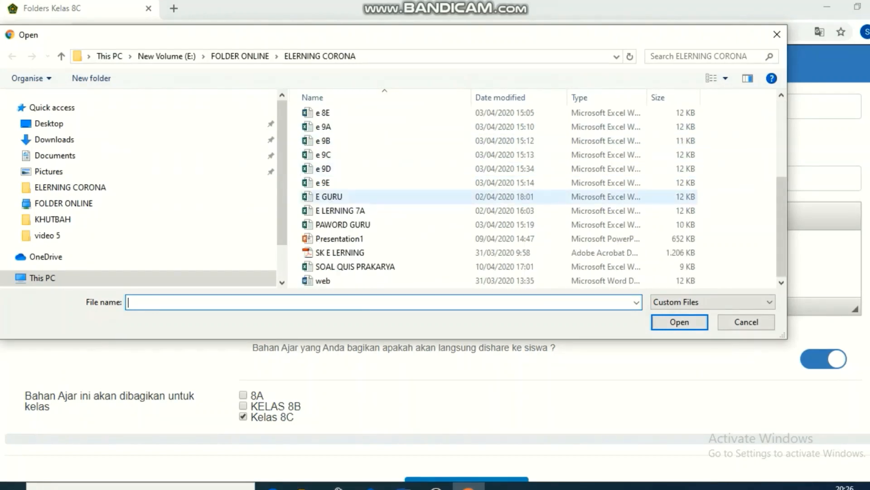
pyautogui.scroll(4, 408, 145)
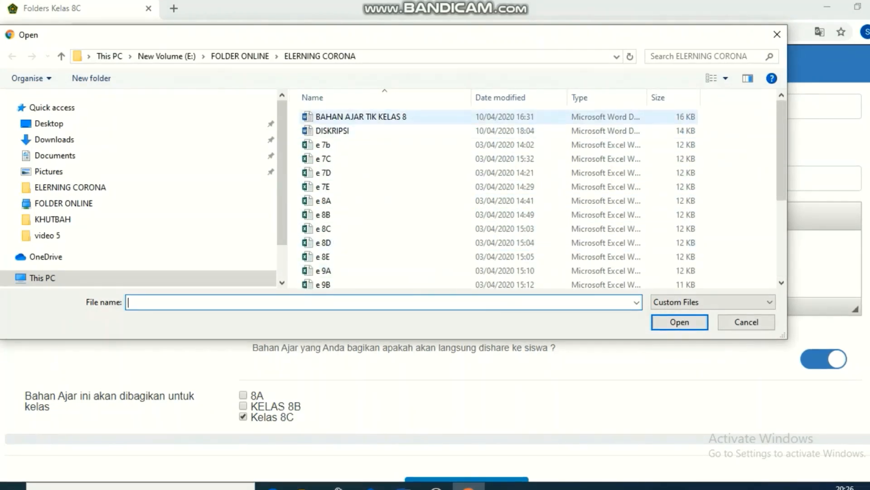
pyautogui.click(362, 117)
pyautogui.click(679, 322)
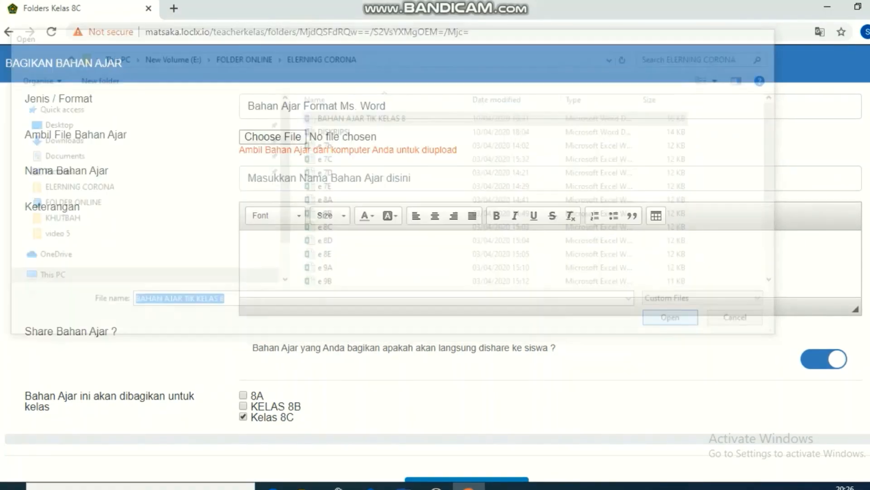
# Name the Bahan Ajar "Fungsi Ctrl" and enter "Download dan pelajari" as its Keterangan
pyautogui.click(329, 177)
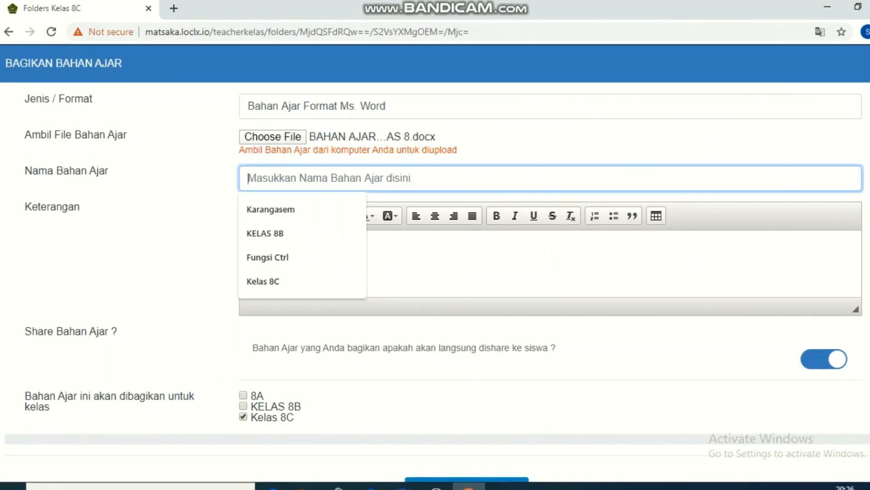
pyautogui.click(267, 257)
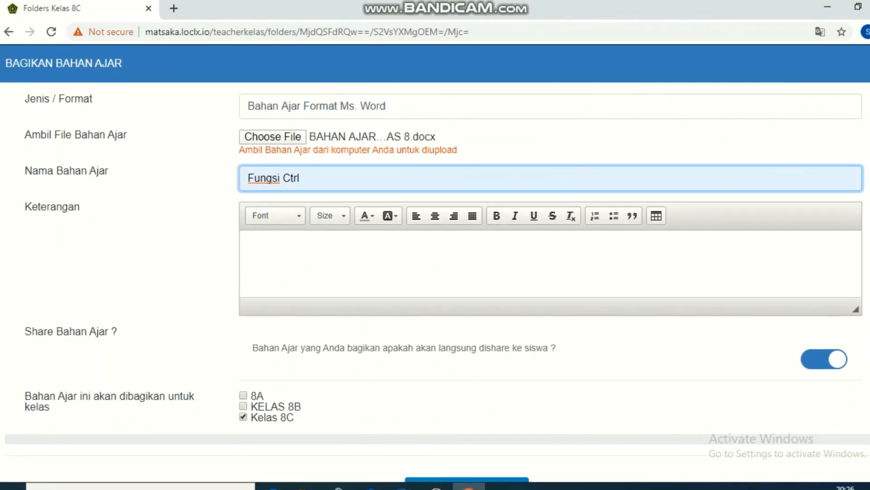
pyautogui.click(267, 254)
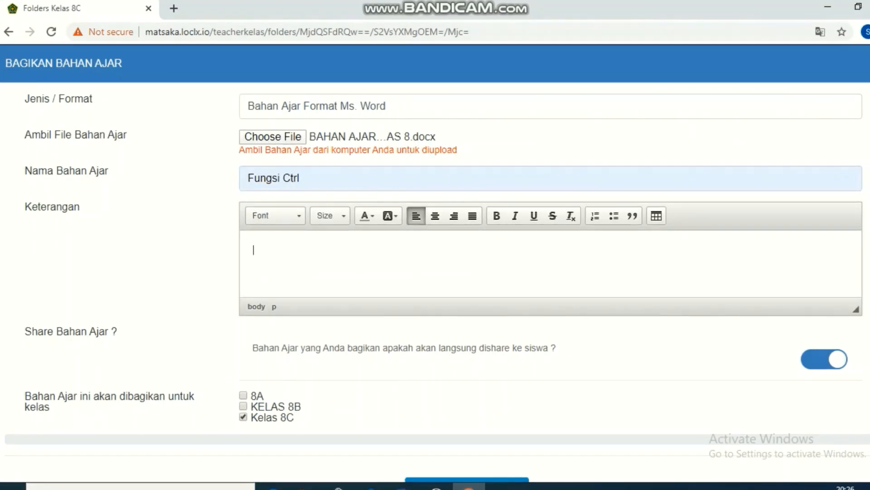
pyautogui.write('Download')
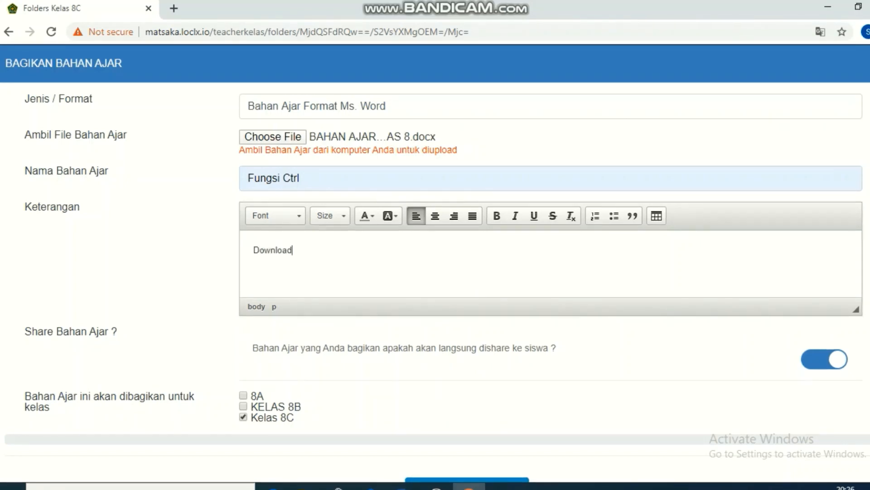
pyautogui.write(' dan pelajari')
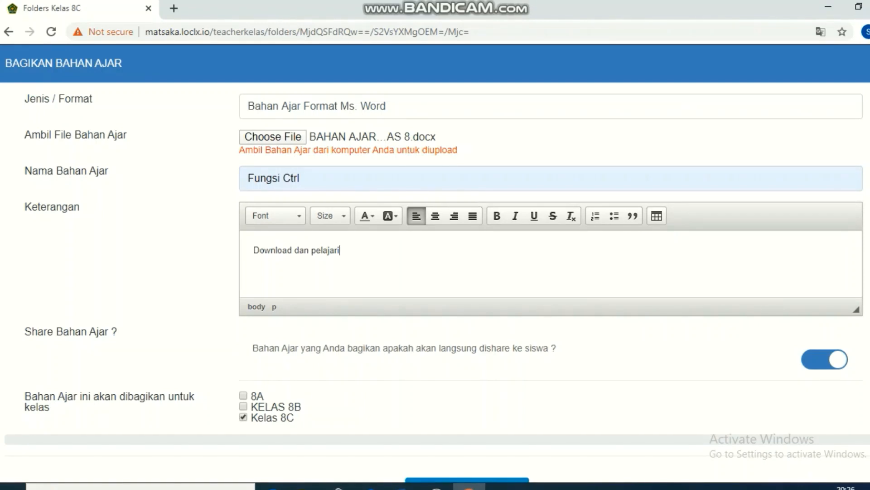
# Leave direct sharing with students enabled and save the Bahan Ajar for Kelas 8C
pyautogui.scroll(-2, 435, 263)
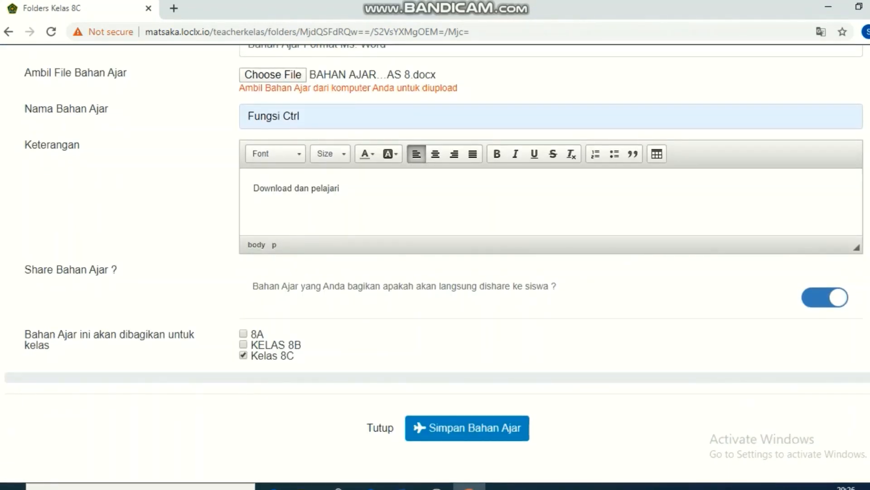
pyautogui.click(825, 298)
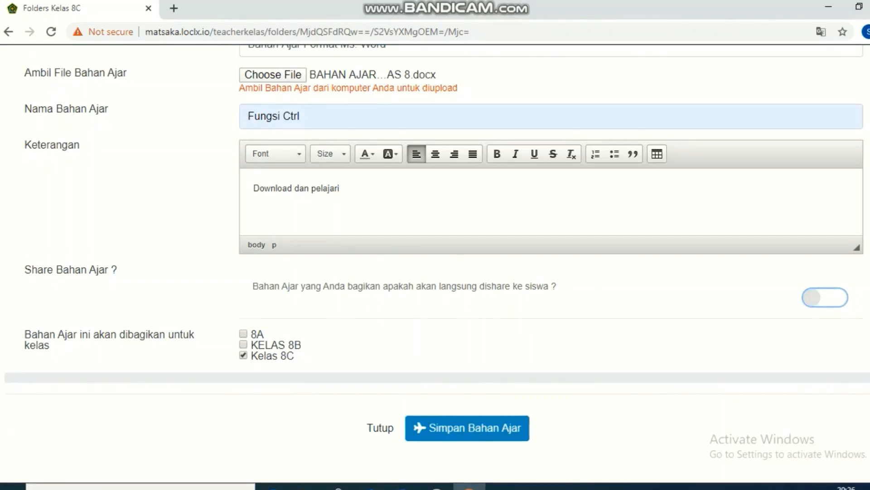
pyautogui.click(825, 298)
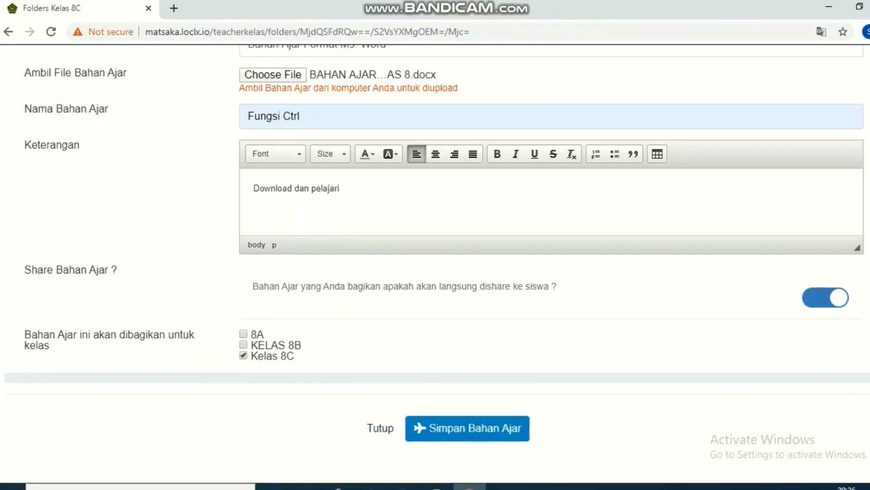
pyautogui.click(825, 298)
pyautogui.click(825, 298)
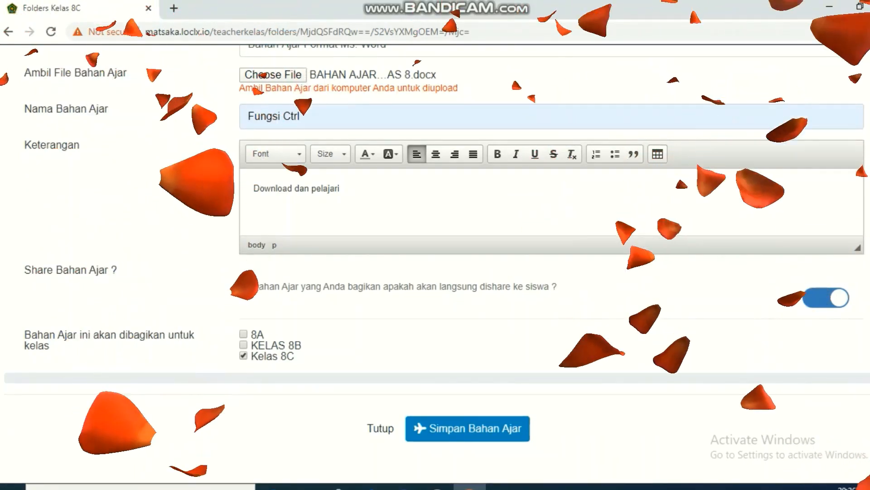
pyautogui.click(467, 428)
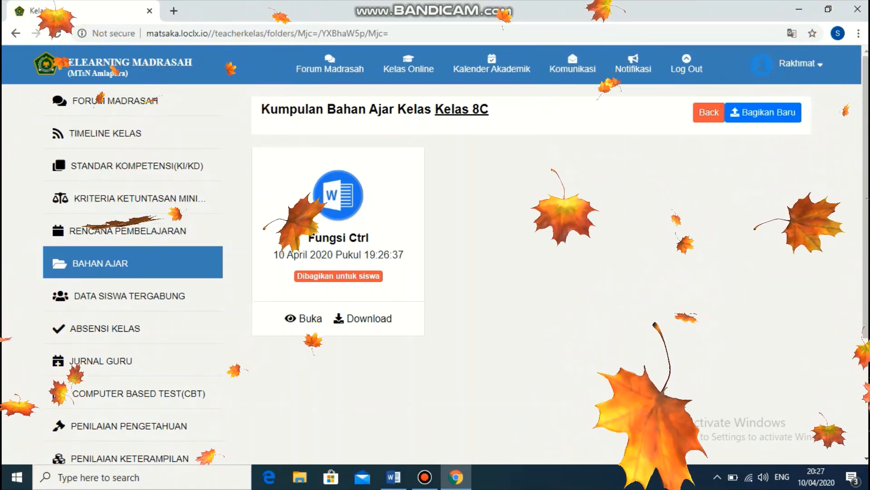
# Open the student invitation list of Kelas 8C, show 50 entries per page and look through the listed students
pyautogui.click(130, 296)
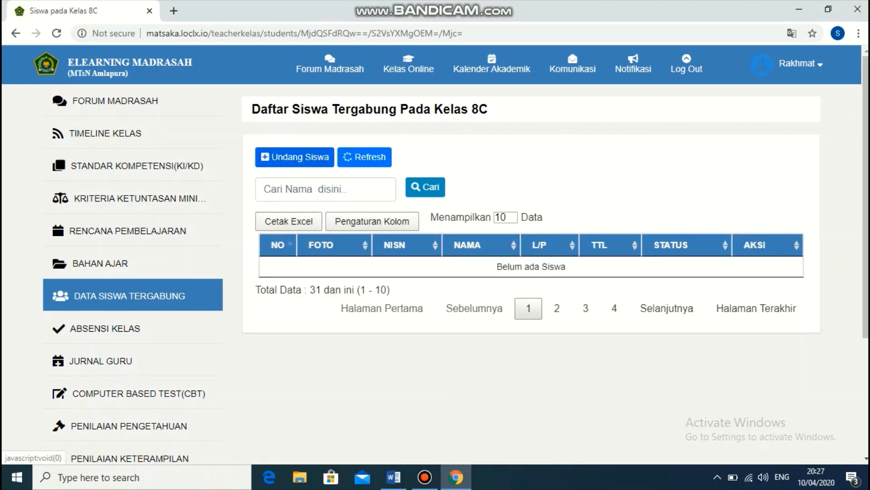
pyautogui.click(295, 157)
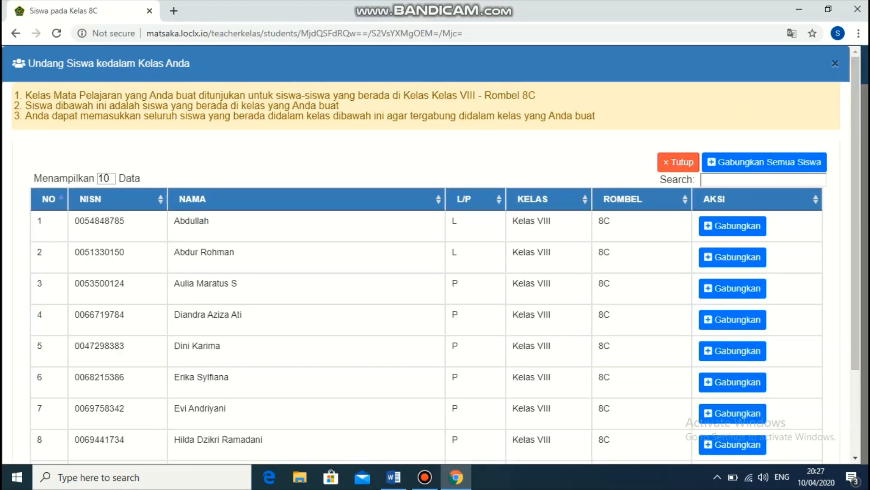
pyautogui.scroll(-2, 430, 254)
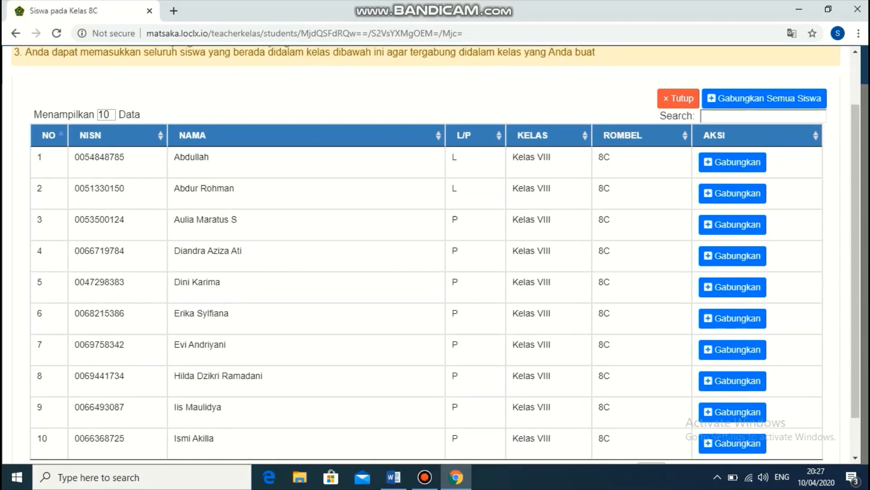
pyautogui.click(106, 115)
pyautogui.click(107, 154)
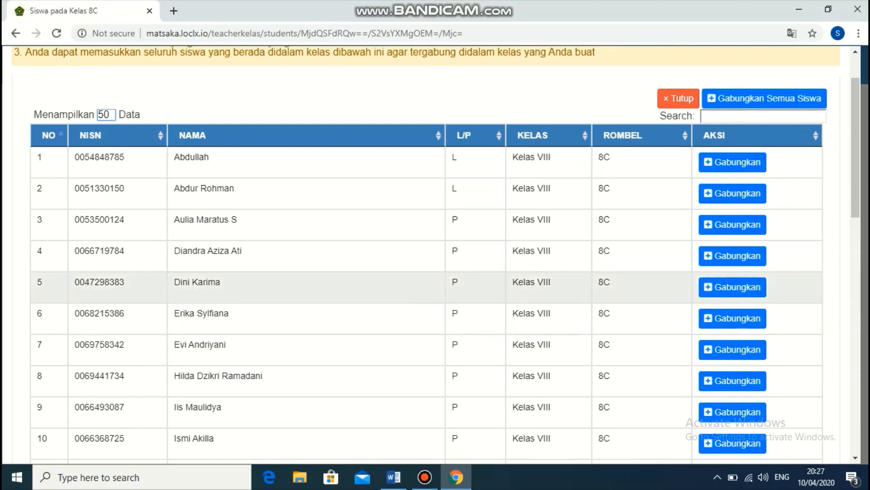
pyautogui.scroll(-15, 318, 281)
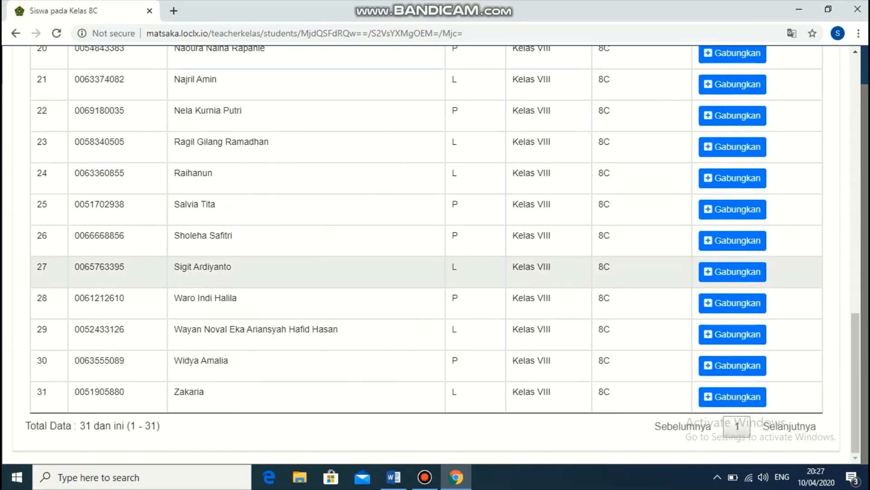
pyautogui.scroll(15, 317, 268)
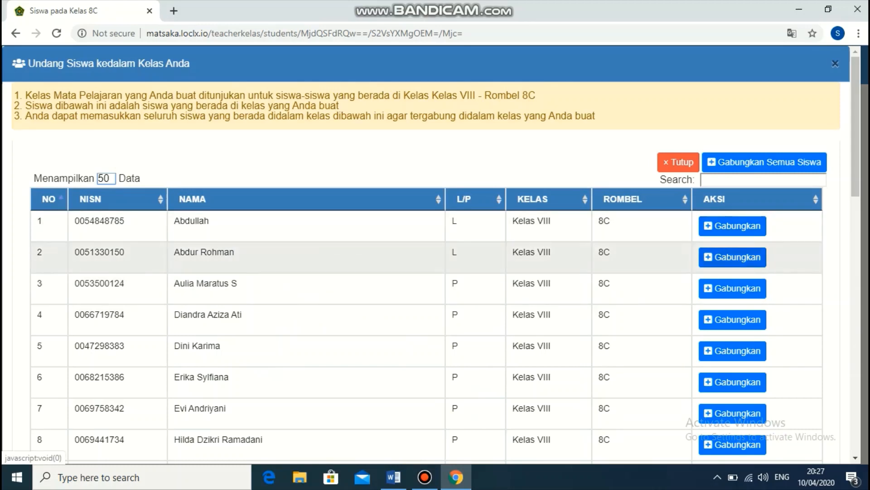
# Add all listed students to Kelas 8C, confirm, and review their status in the table
pyautogui.click(765, 162)
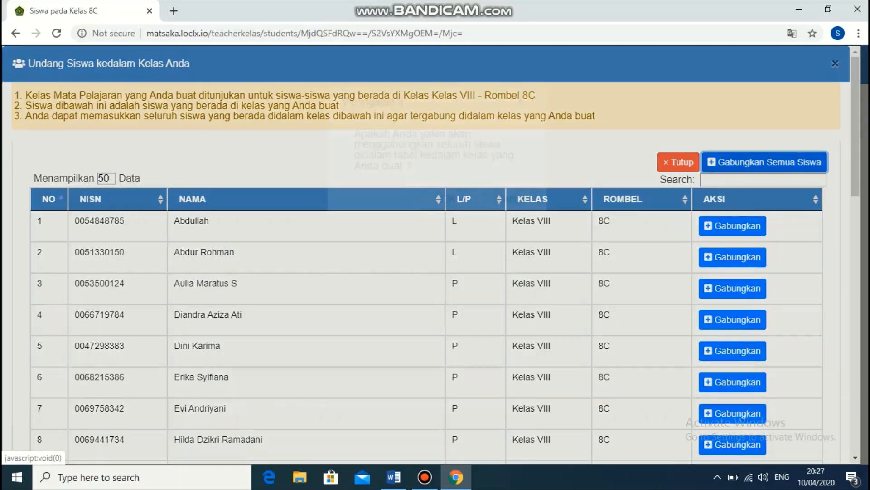
pyautogui.press('Return')
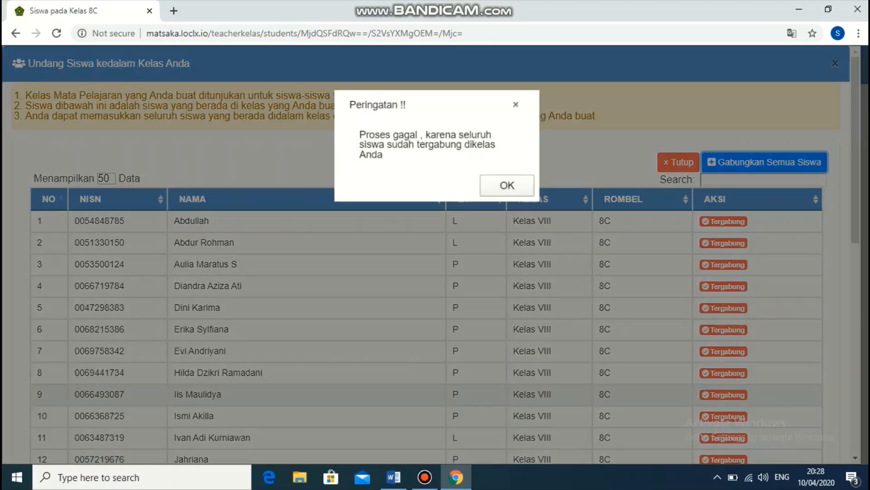
pyautogui.press('Return')
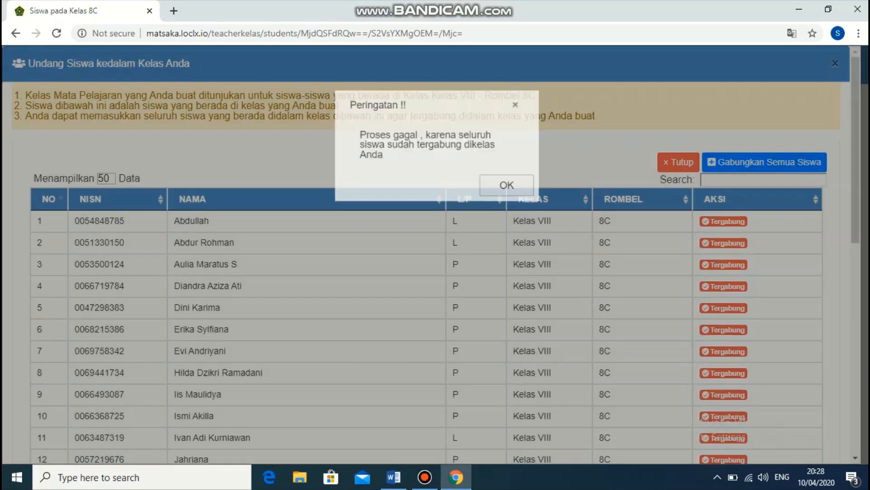
pyautogui.scroll(-10, 435, 254)
pyautogui.scroll(10, 435, 254)
pyautogui.scroll(1, 436, 254)
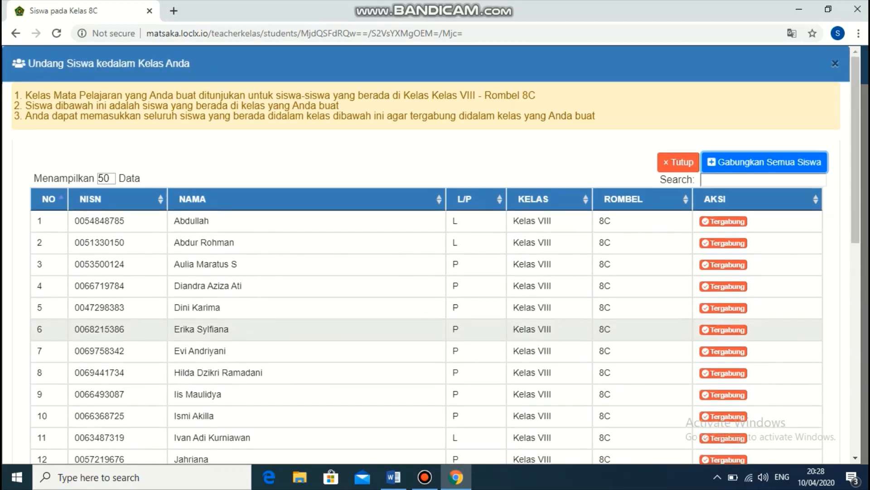
pyautogui.scroll(-8, 435, 254)
pyautogui.scroll(10, 435, 254)
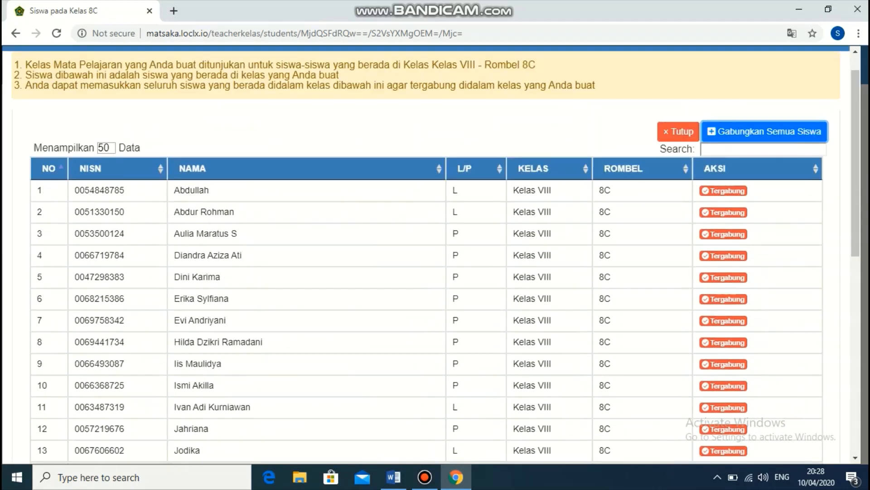
# Leave the invitation list and display the Absensi Kelas of Kelas 8C for Pertemuan Ke - 1
pyautogui.click(16, 34)
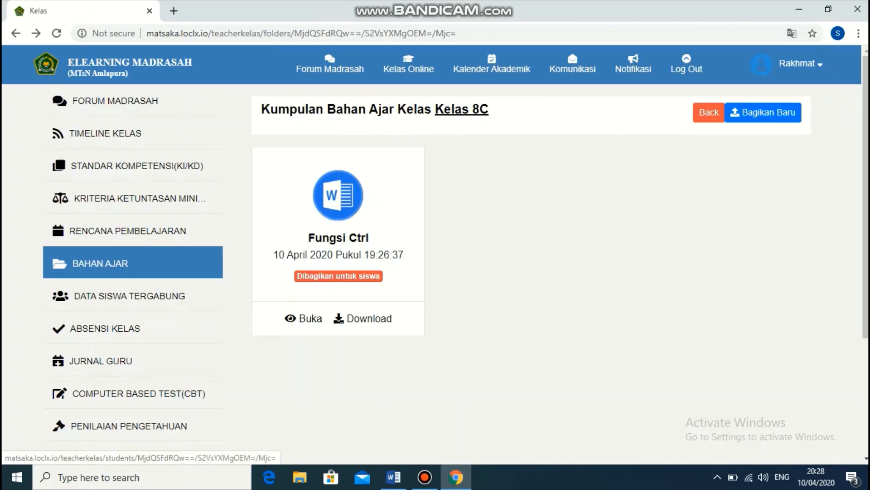
pyautogui.click(105, 329)
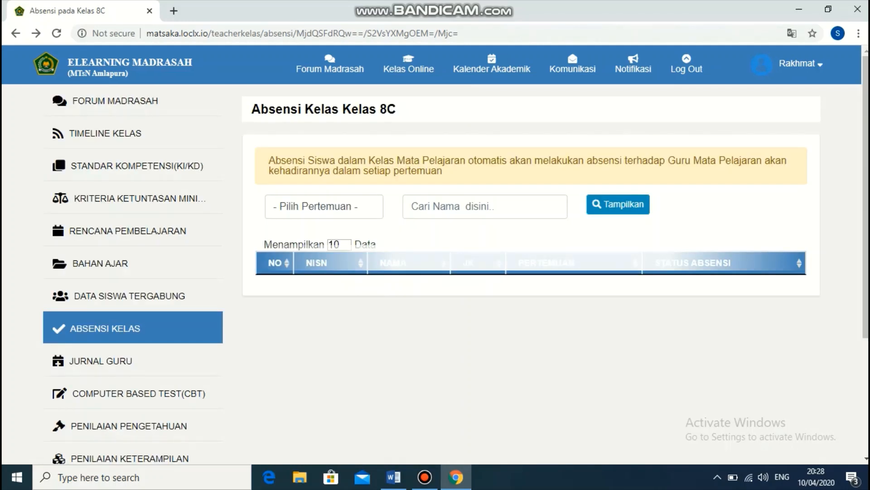
pyautogui.click(324, 206)
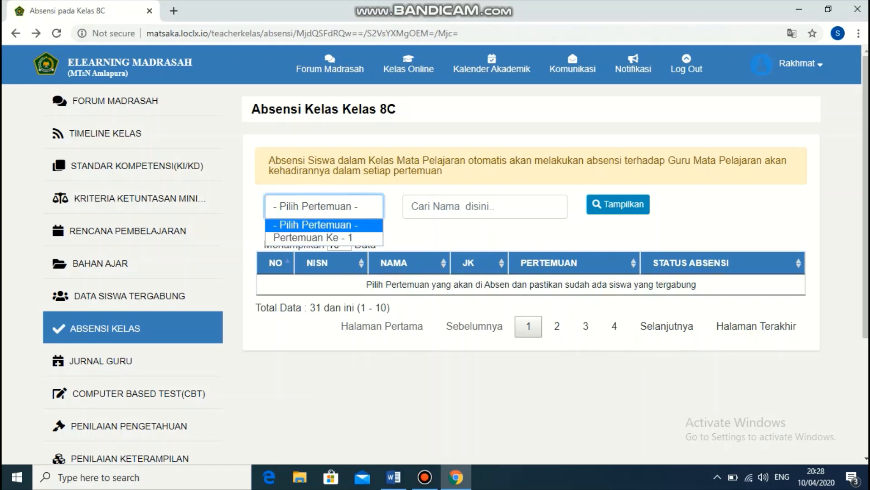
pyautogui.click(324, 237)
pyautogui.click(485, 206)
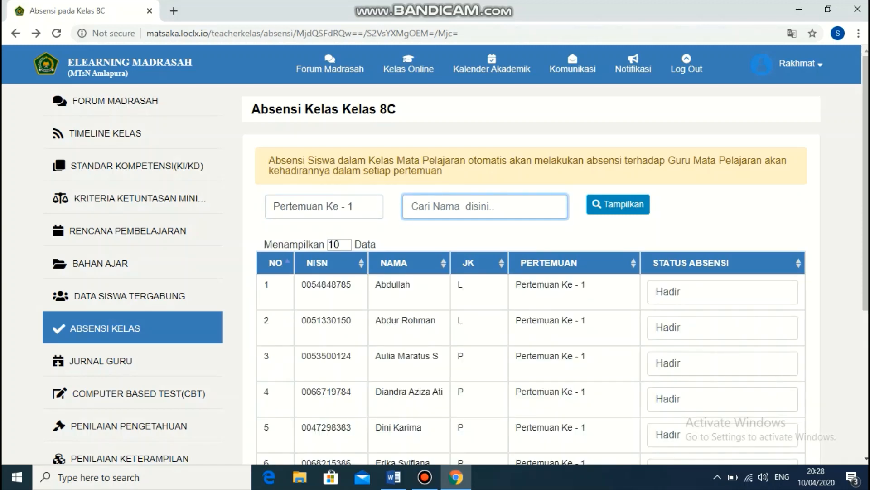
# Try the statuses Alfa, Sakit, Izin and Terlambat for the first student in Pertemuan Ke - 1 and restore Hadir
pyautogui.scroll(-5, 530, 299)
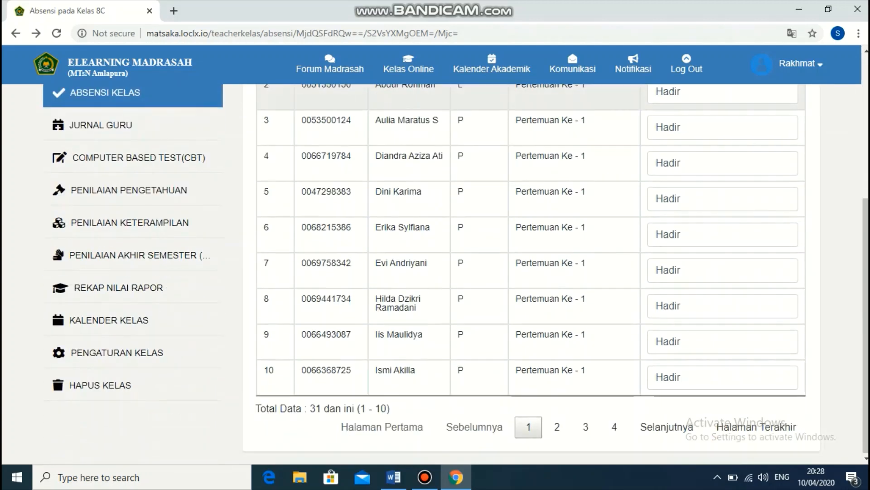
pyautogui.scroll(5, 531, 300)
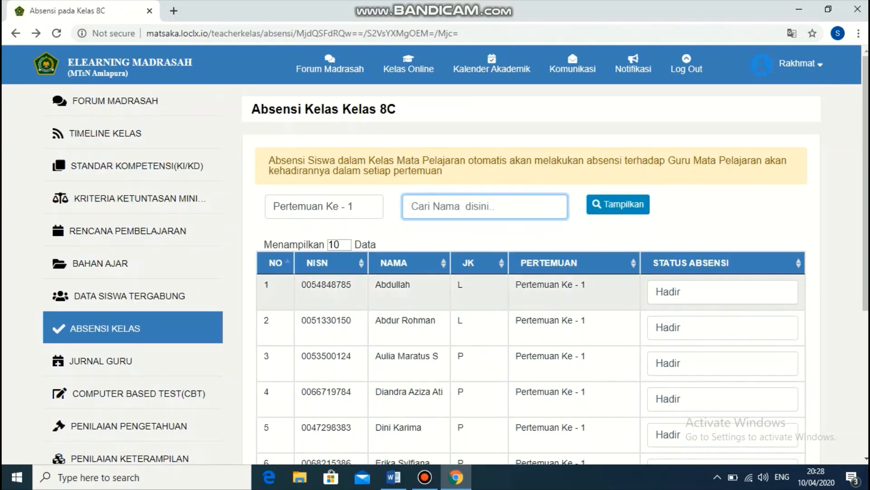
pyautogui.click(723, 291)
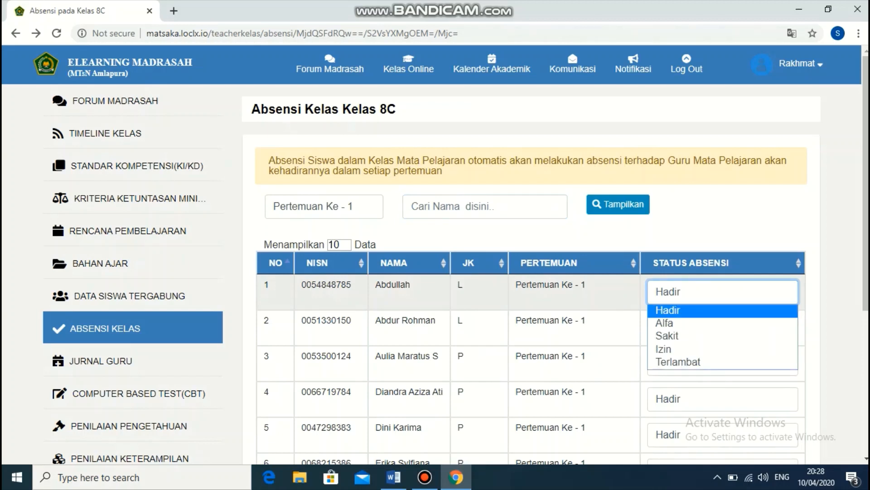
pyautogui.click(671, 322)
pyautogui.click(723, 291)
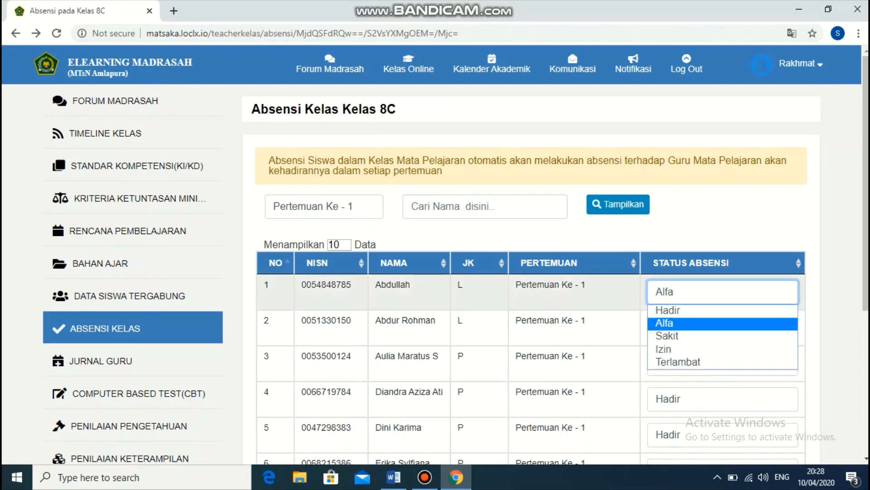
pyautogui.click(671, 336)
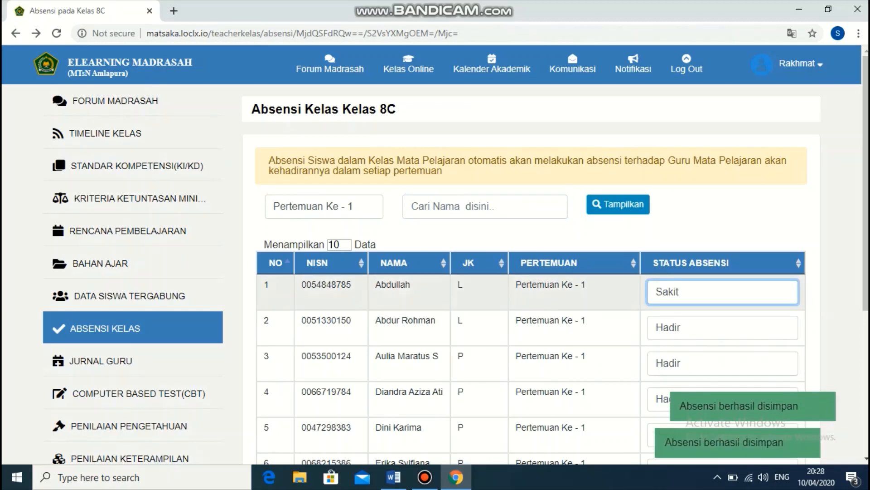
pyautogui.click(723, 291)
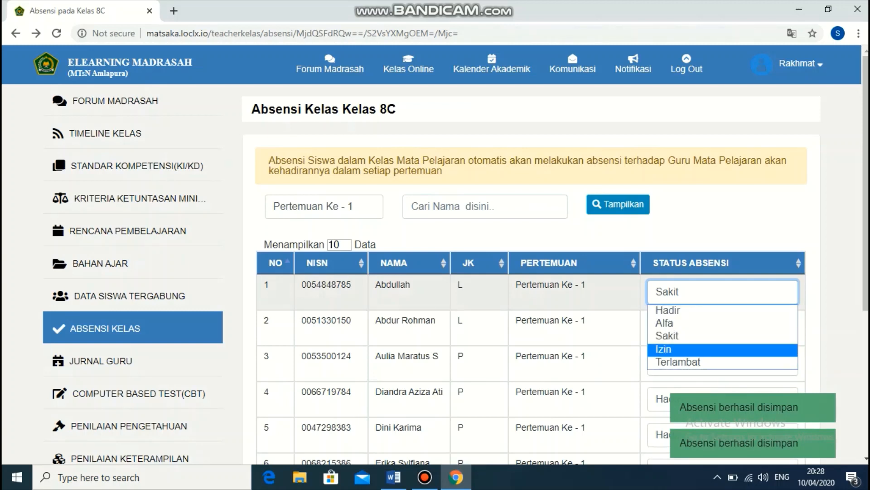
pyautogui.click(671, 349)
pyautogui.click(722, 292)
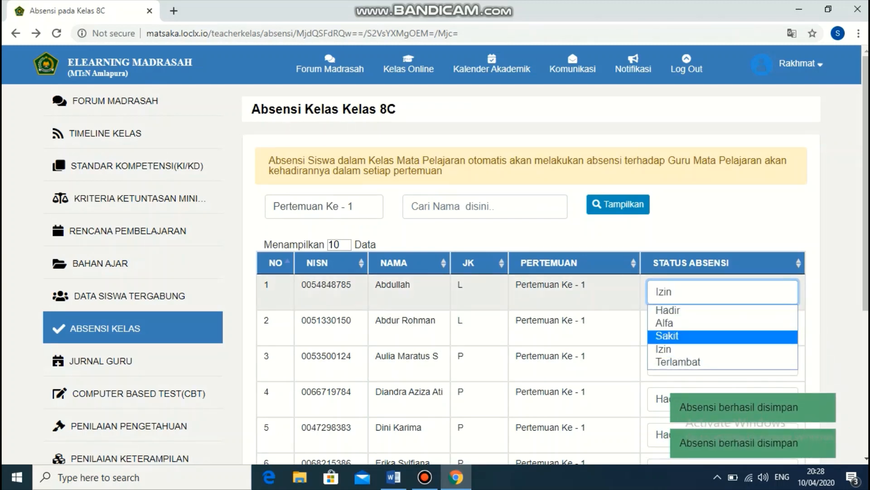
pyautogui.click(678, 362)
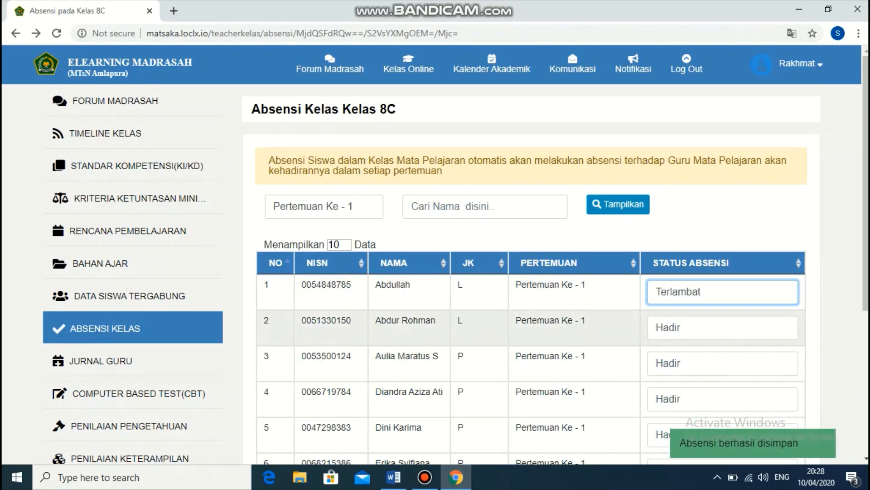
pyautogui.click(722, 292)
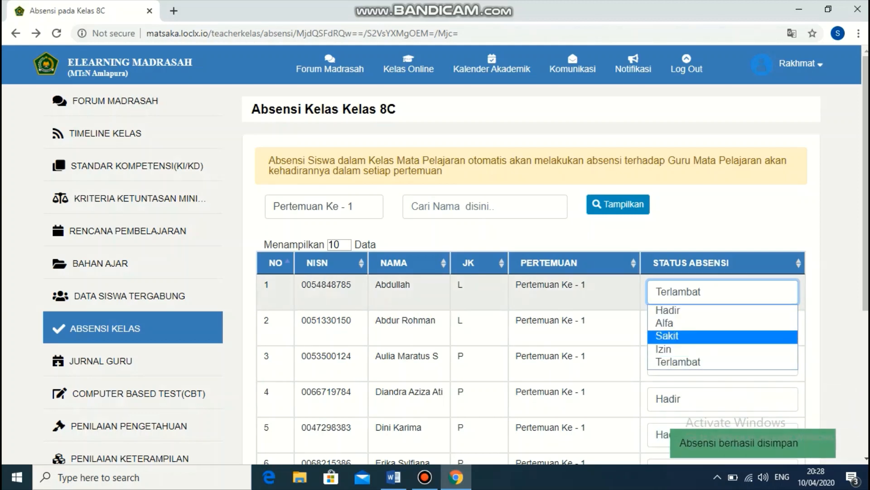
pyautogui.click(668, 310)
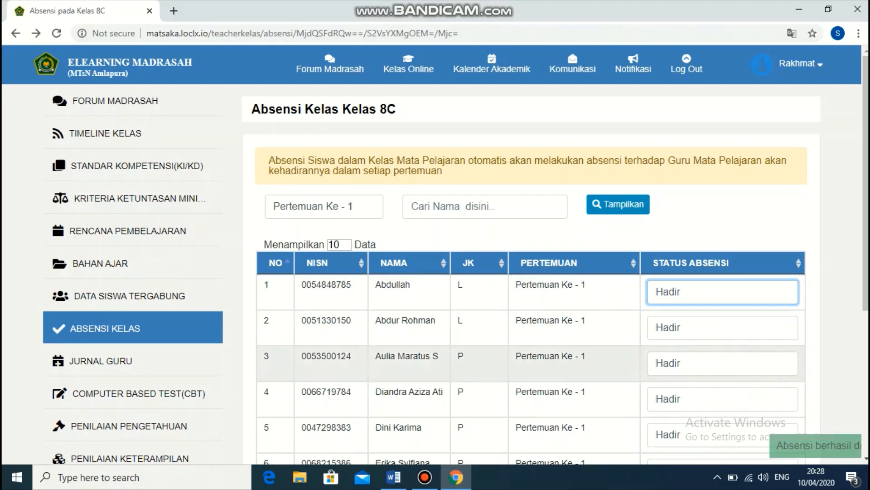
# Look through the Pertemuan Ke - 1 attendance list of Kelas 8C, including its fourth page
pyautogui.scroll(-5, 526, 272)
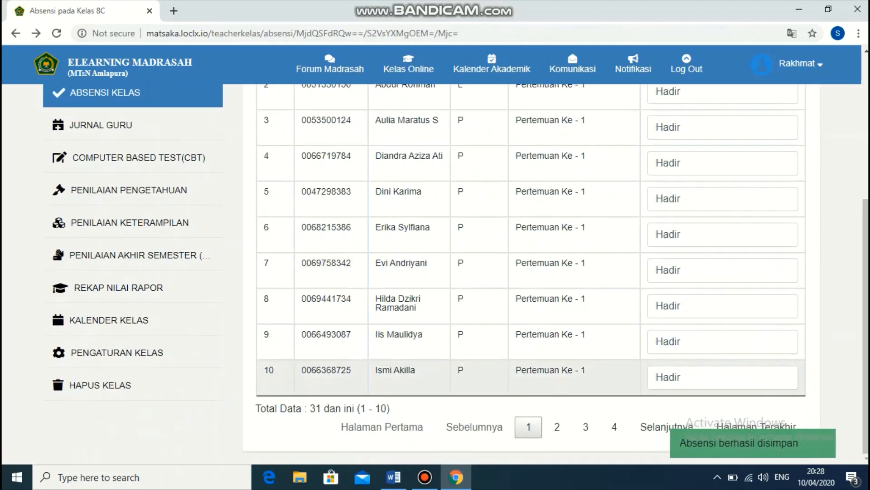
pyautogui.scroll(5, 526, 272)
pyautogui.scroll(-5, 525, 272)
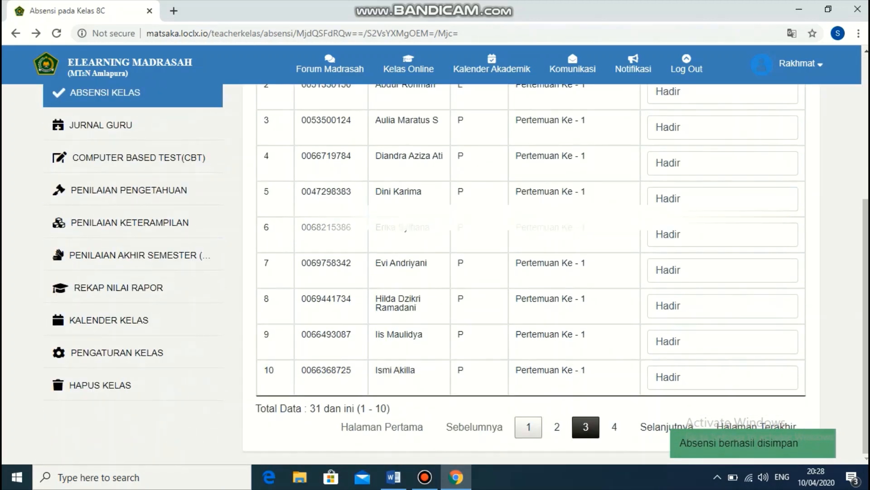
pyautogui.click(614, 426)
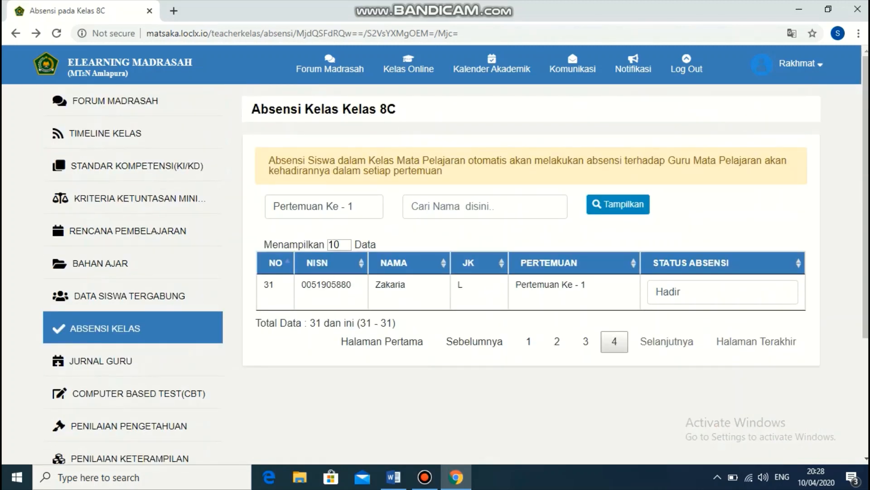
pyautogui.scroll(-4, 526, 272)
pyautogui.scroll(4, 526, 272)
pyautogui.scroll(-2, 526, 272)
# Display the Jurnal Guru of Kelas 8C, reload the page, and open the form for a new incident
pyautogui.press('F5')
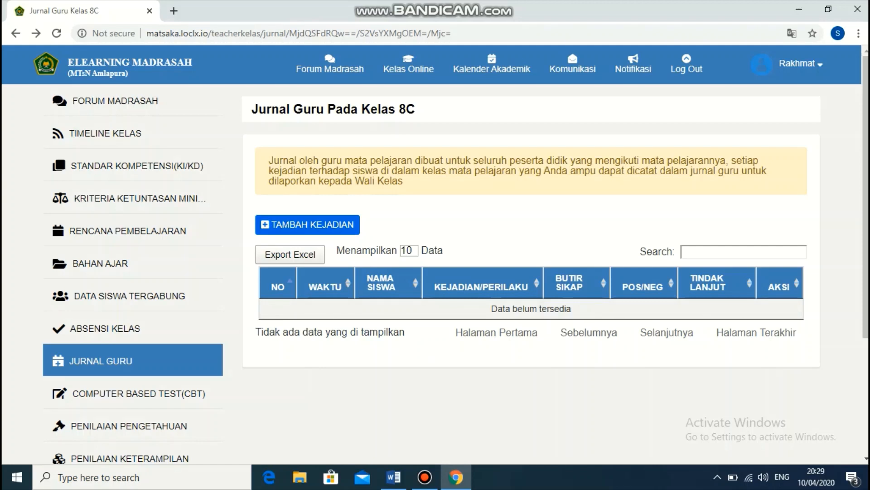
pyautogui.click(307, 225)
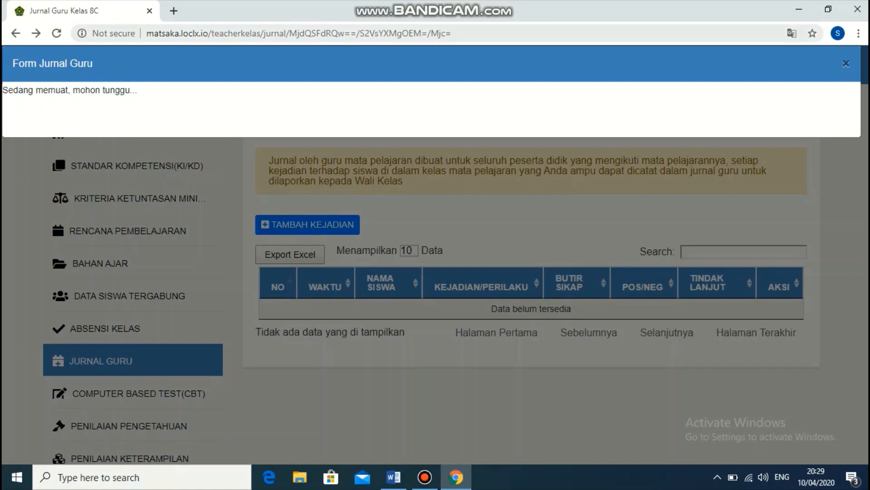
pyautogui.hotkey('ctrl', 'l')
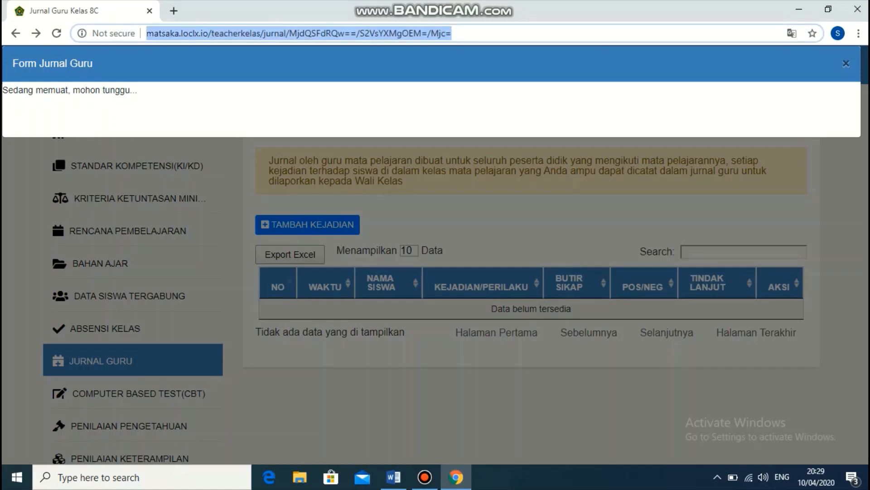
pyautogui.press('Return')
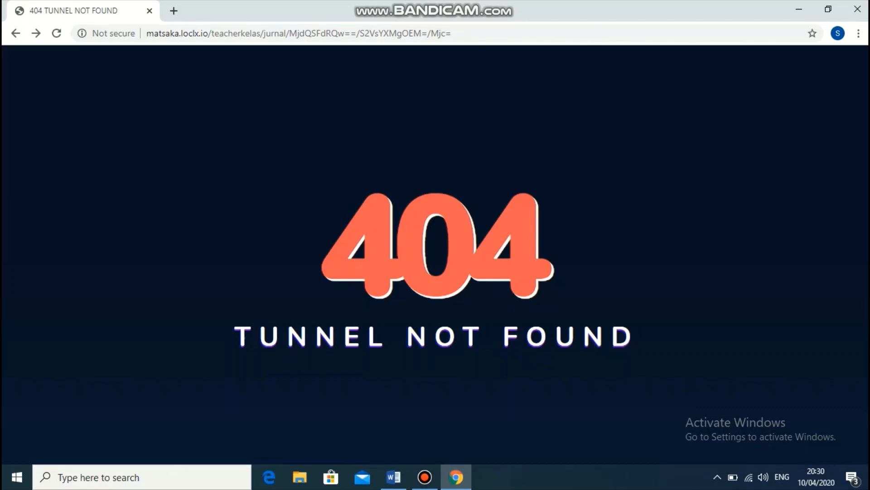
pyautogui.click(295, 33)
pyautogui.press('Return')
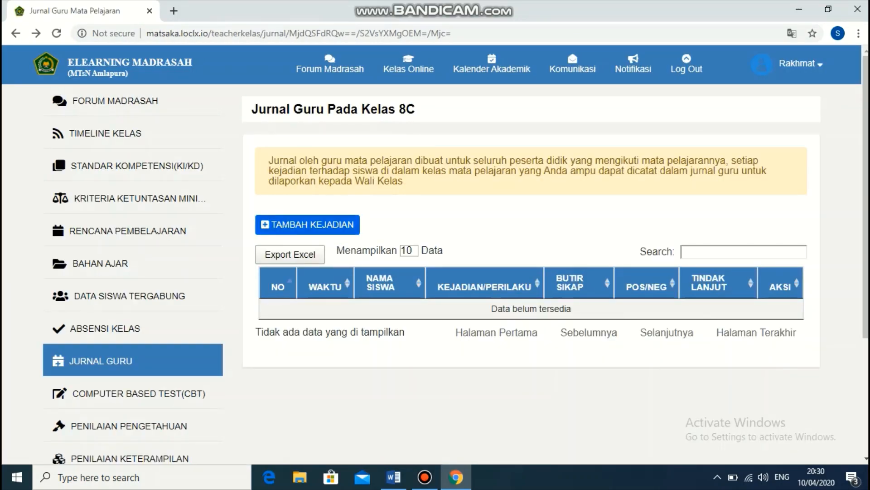
pyautogui.click(307, 225)
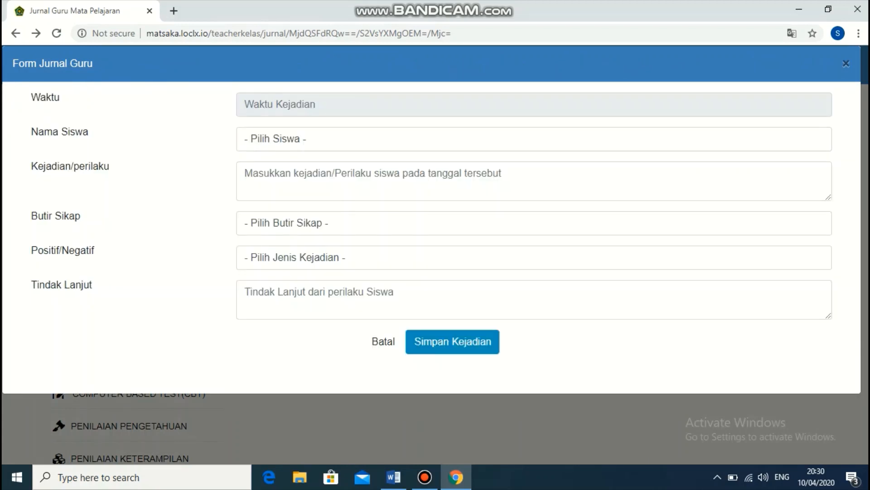
# Set the incident date to 2020-04-11 and choose the fifth student in the list as Nama Siswa
pyautogui.click(318, 105)
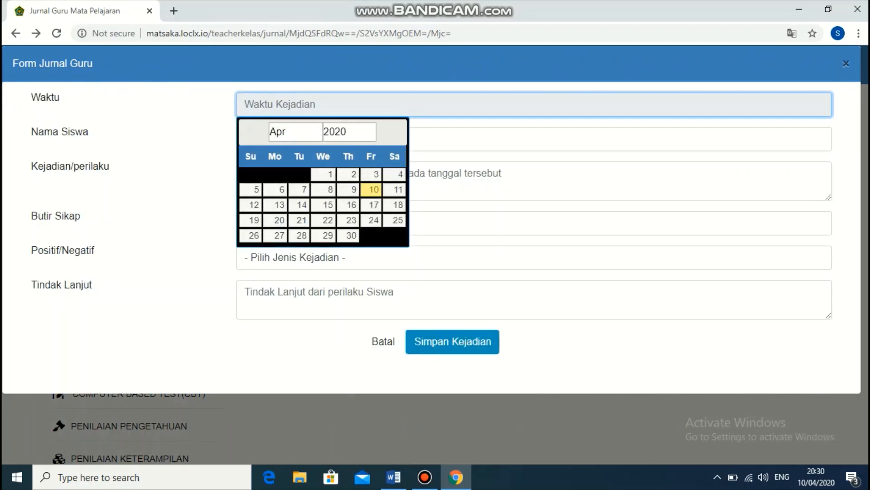
pyautogui.click(398, 189)
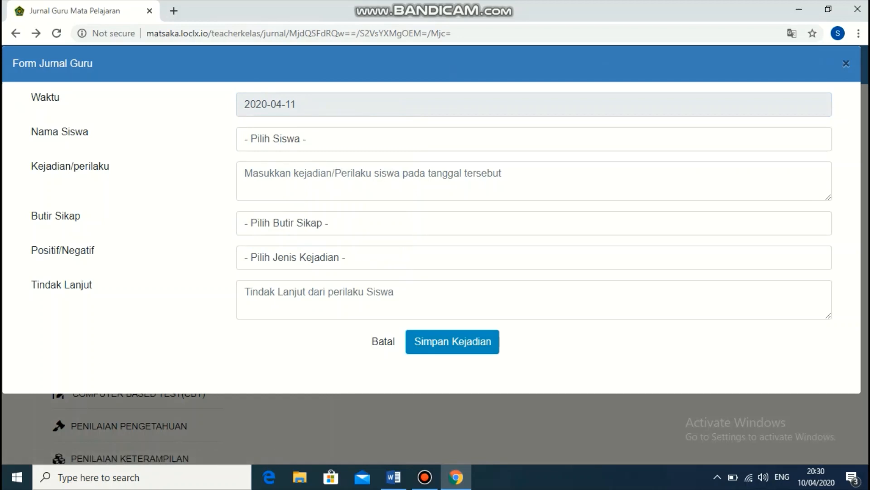
pyautogui.click(344, 139)
pyautogui.press('Down')
pyautogui.press('Down')
pyautogui.press('Down')
pyautogui.press('Down')
pyautogui.press('Down')
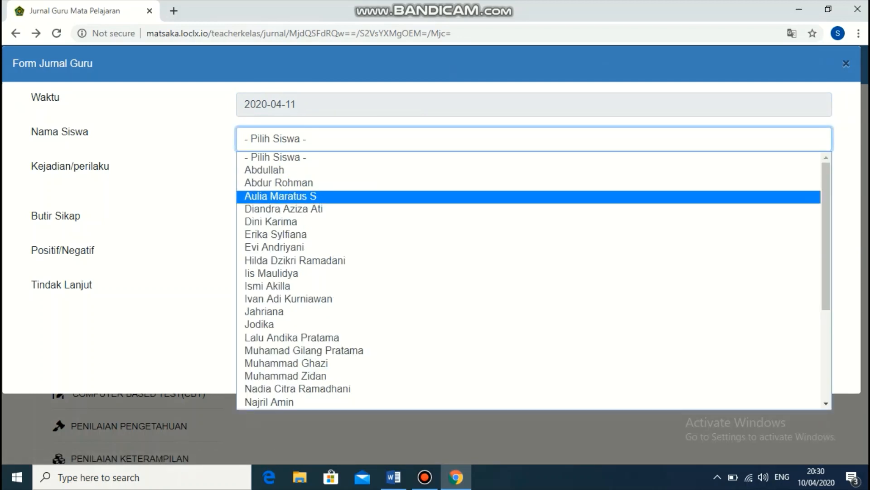
pyautogui.press('Return')
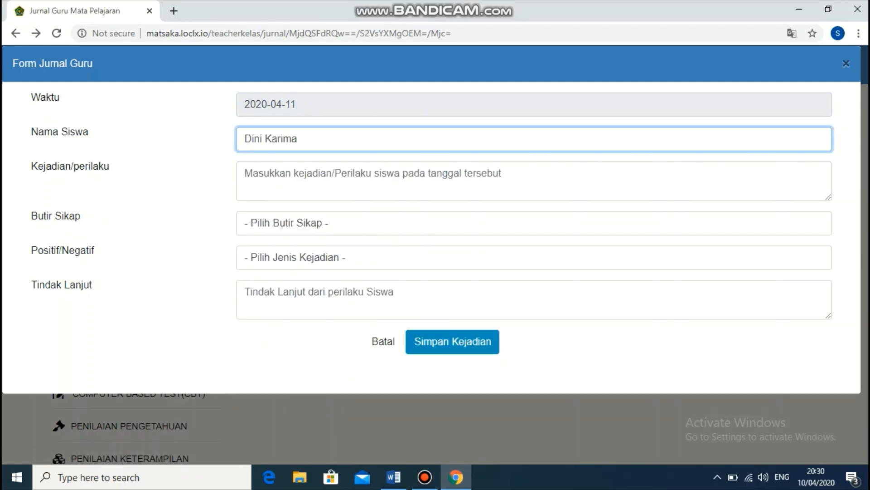
# Describe the student's behaviour under Kejadian/perilaku as "Tidak mengumpul tugas"
pyautogui.click(345, 180)
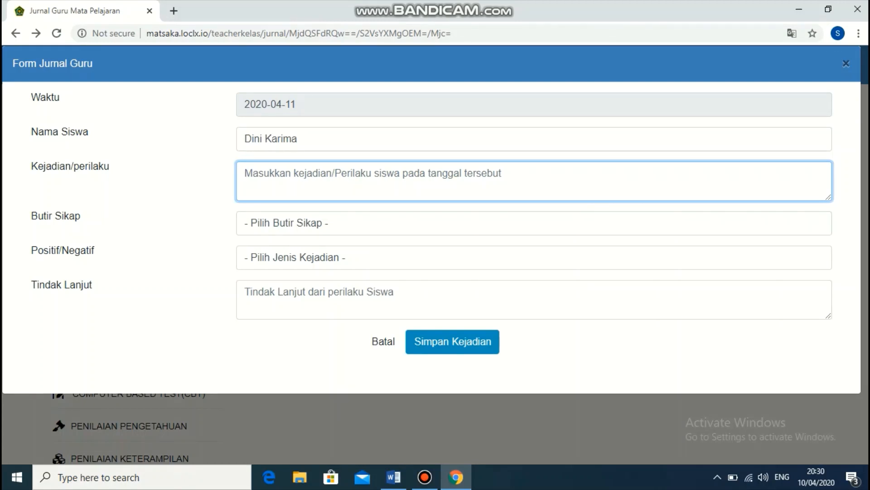
pyautogui.write('Tidak ')
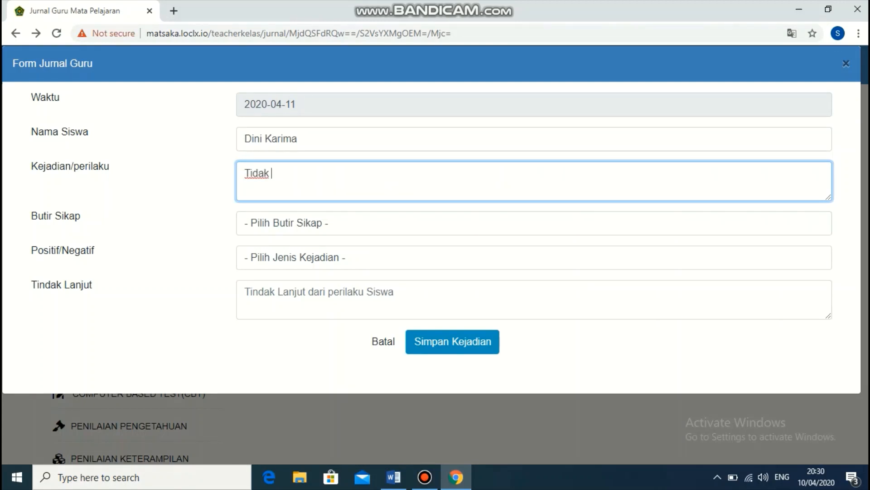
pyautogui.write('mengumpul ')
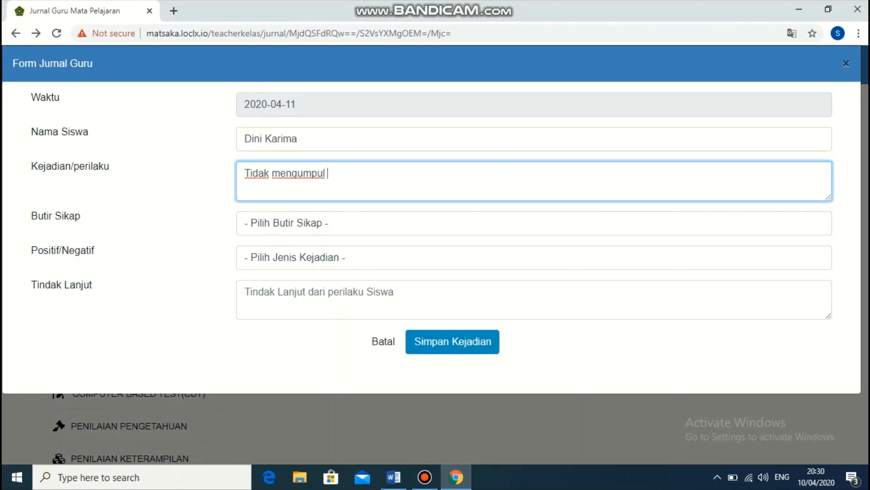
pyautogui.write('tugas')
# Classify the incident with Butir Sikap Disiplin and Negatif (-), and go to the Tindak Lanjut field
pyautogui.click(534, 222)
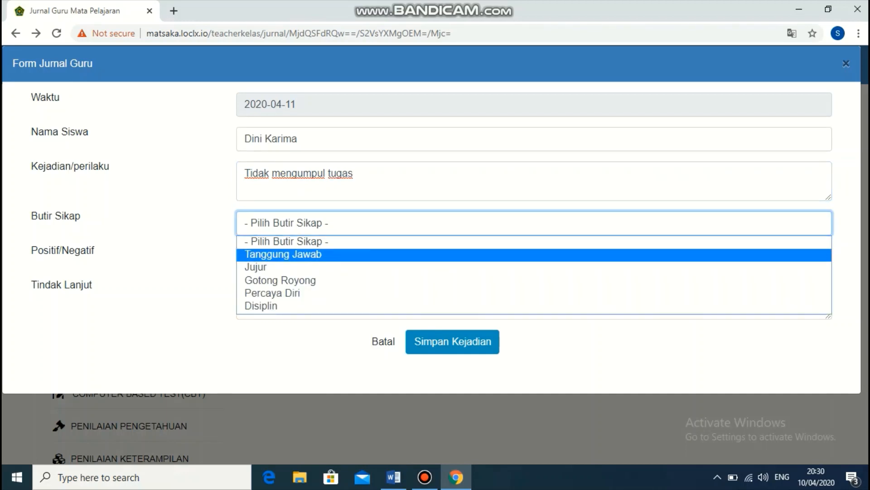
pyautogui.press('Down')
pyautogui.press('Down')
pyautogui.press('Down')
pyautogui.press('Down')
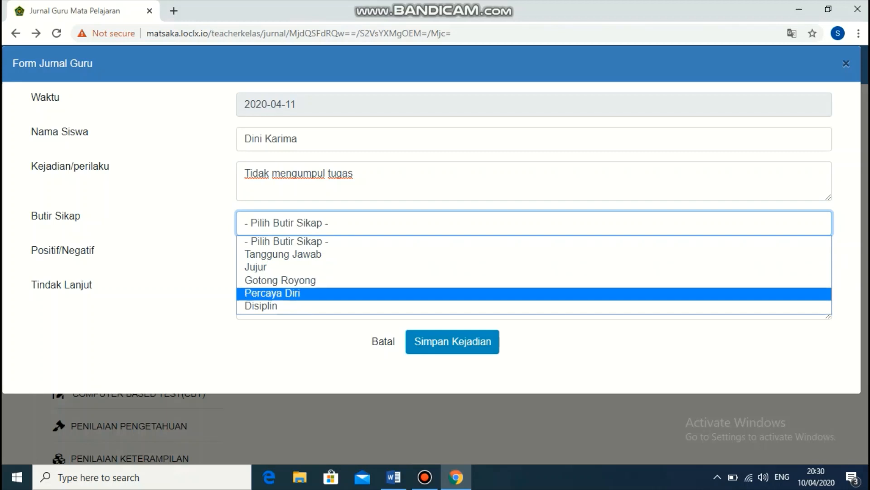
pyautogui.press('Return')
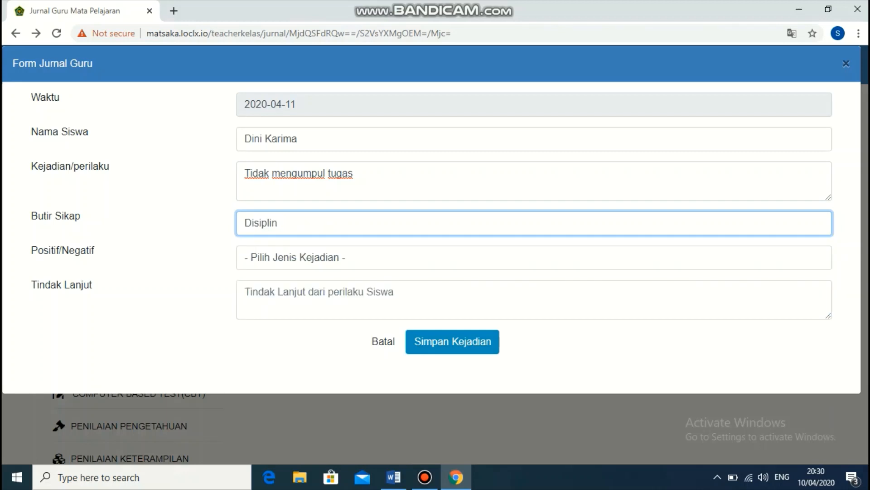
pyautogui.click(534, 257)
pyautogui.click(534, 303)
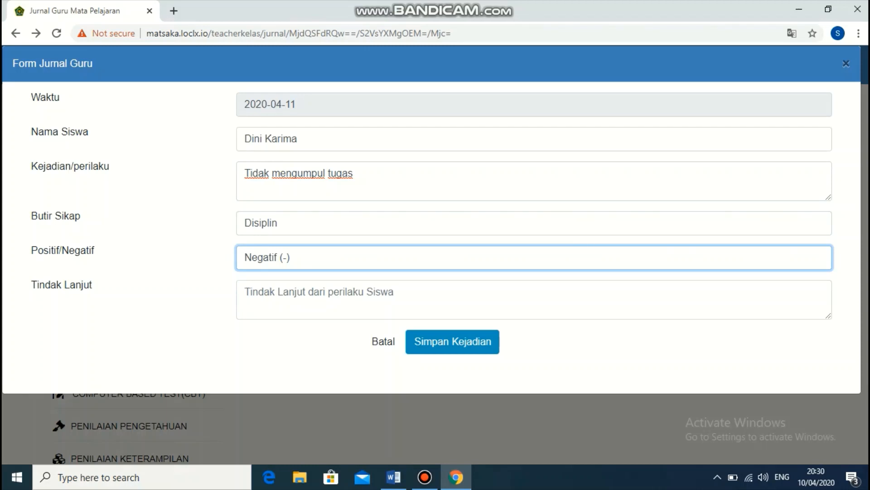
pyautogui.click(534, 299)
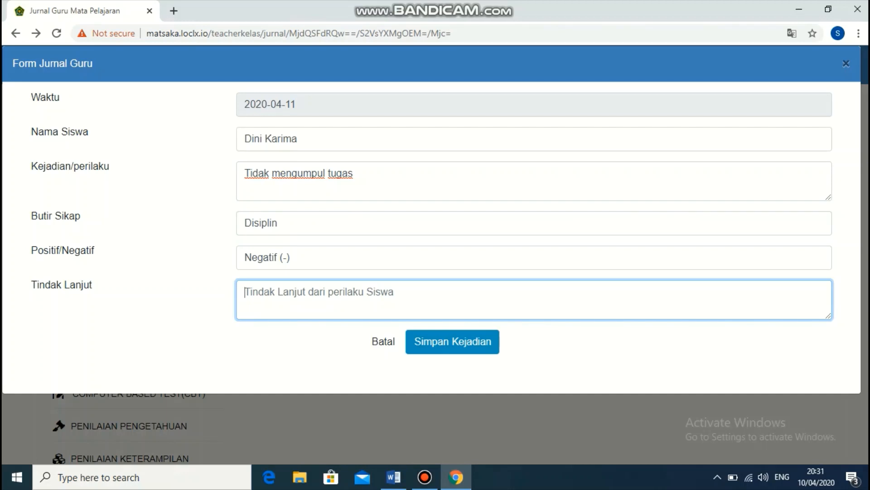
pyautogui.write('Beliin Kuota')
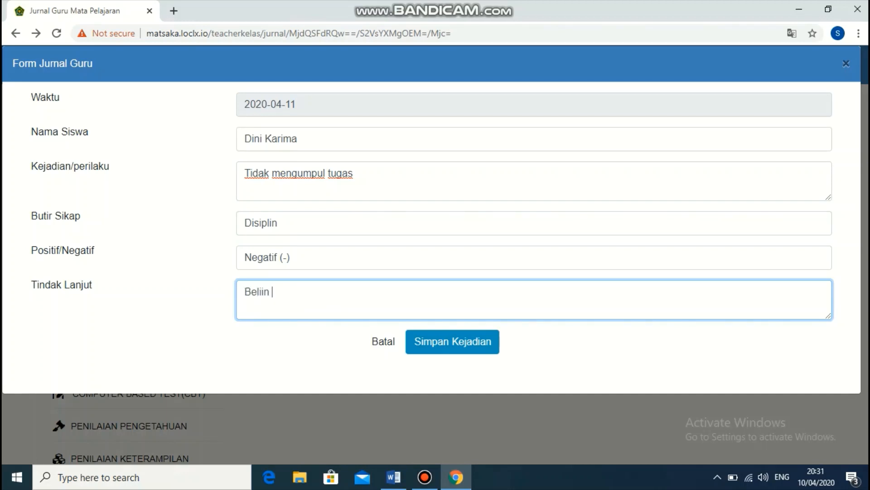
pyautogui.press('BackSpace')
pyautogui.press('BackSpace')
pyautogui.press('BackSpace')
pyautogui.press('BackSpace')
pyautogui.press('BackSpace')
pyautogui.press('BackSpace')
pyautogui.press('BackSpace')
pyautogui.press('BackSpace')
pyautogui.press('BackSpace')
pyautogui.press('BackSpace')
pyautogui.press('BackSpace')
pyautogui.press('BackSpace')
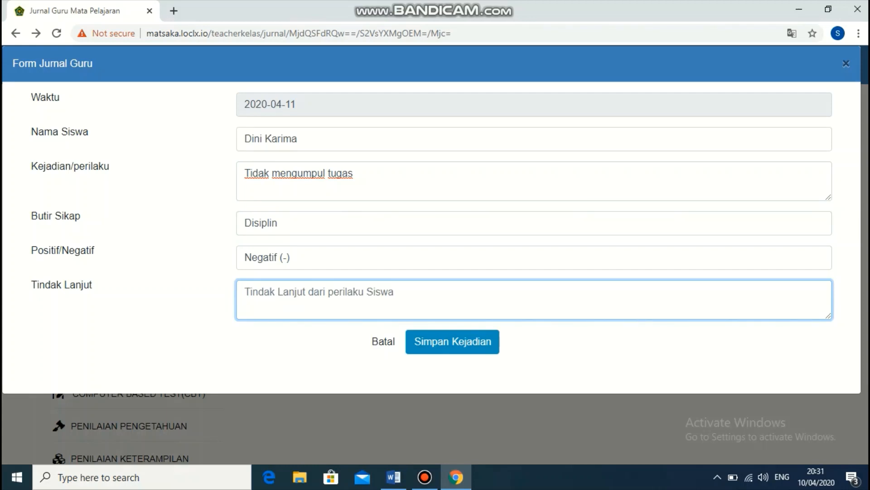
# Enter "Hubungi/telfon Ortu" as the Tindak Lanjut of the journal incident
pyautogui.write('Hubung')
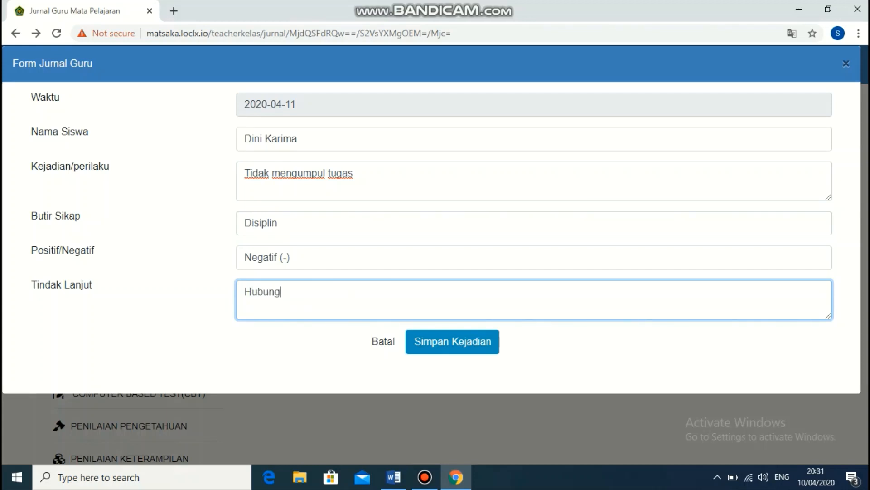
pyautogui.write('i/telfon Ortu')
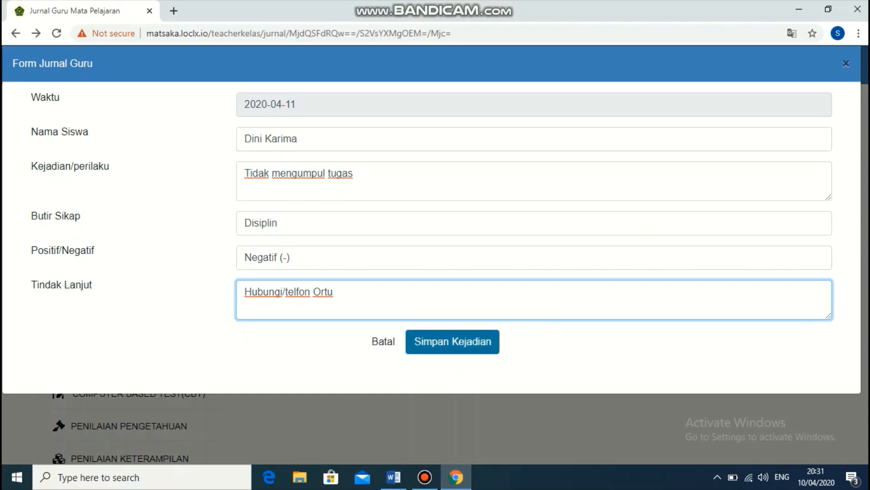
# Save the journal incident and open the Computer Based Test (CBT) list of Kelas 8C
pyautogui.click(452, 341)
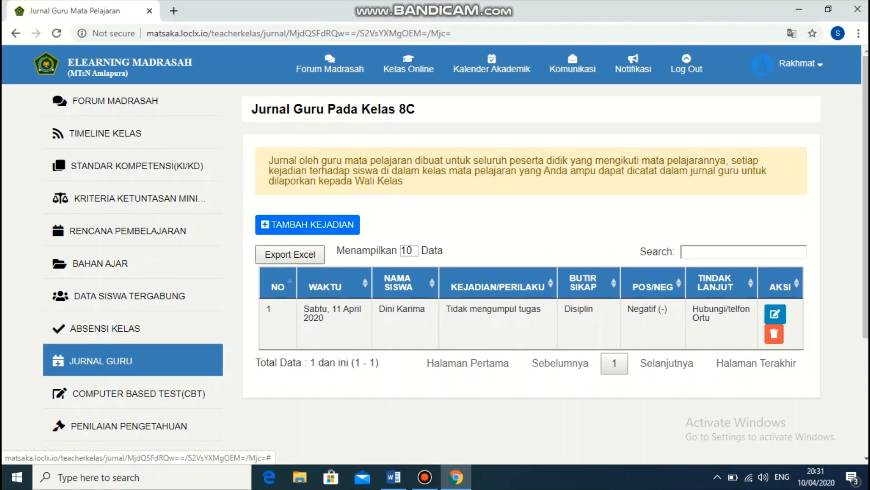
pyautogui.scroll(-2, 525, 272)
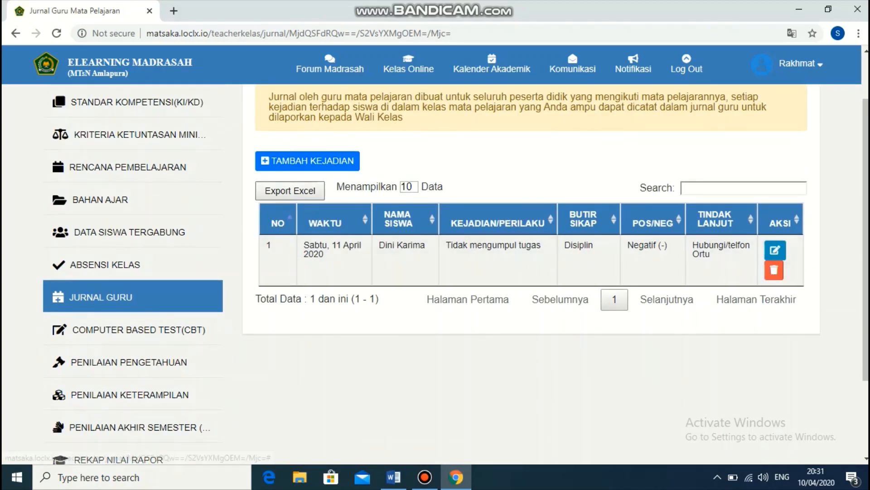
pyautogui.click(139, 330)
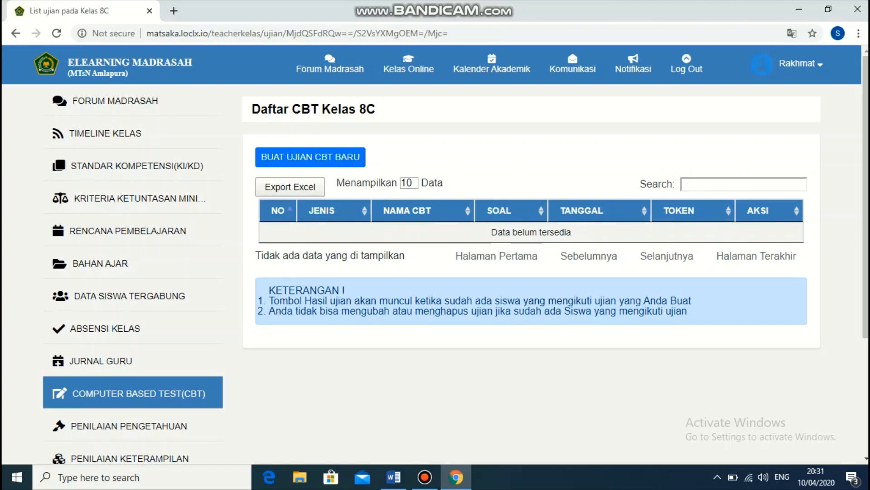
pyautogui.scroll(-1, 455, 273)
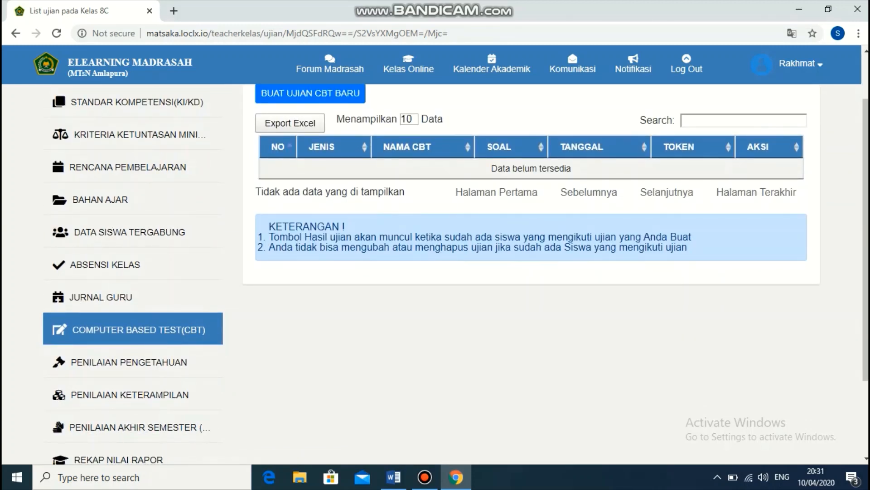
pyautogui.scroll(1, 530, 217)
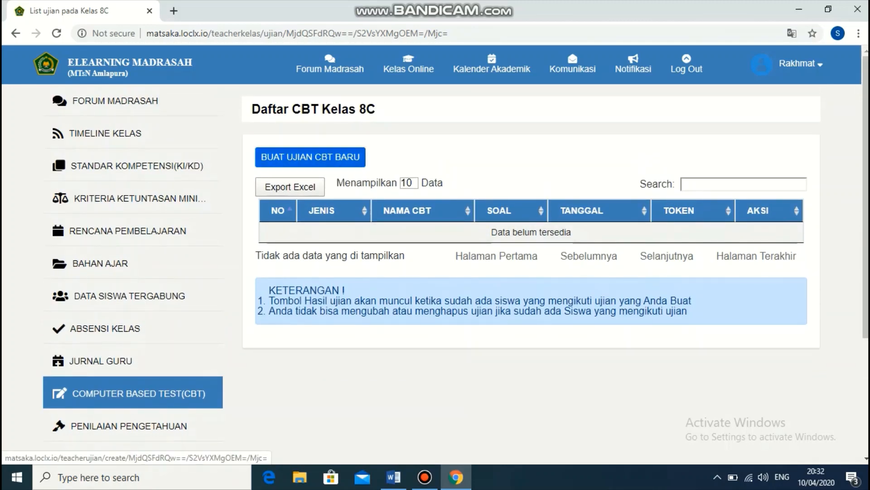
# Create a new CBT exam and set its Jenis Ujian to Kuis
pyautogui.click(312, 156)
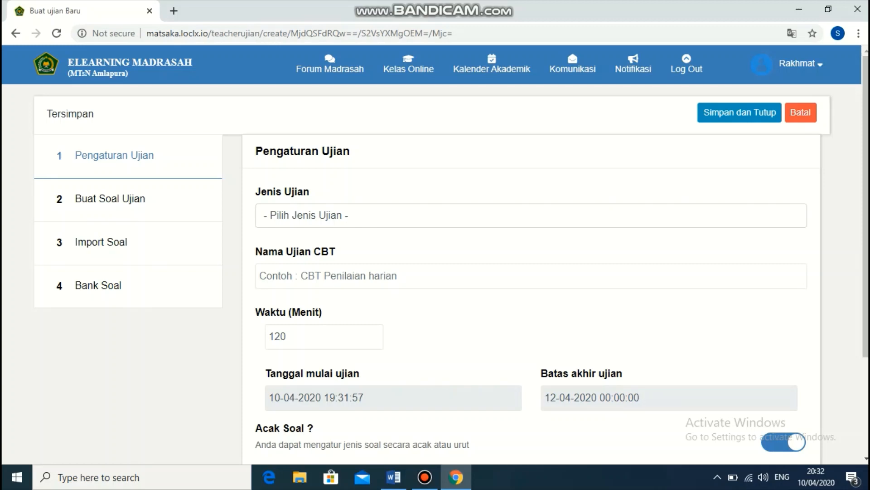
pyautogui.click(531, 215)
pyautogui.press('Down')
pyautogui.press('Down')
pyautogui.press('Down')
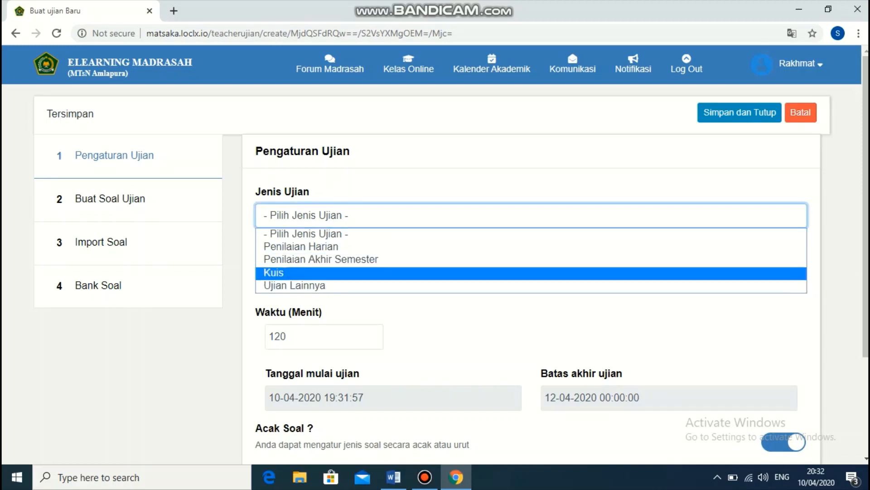
pyautogui.press('Return')
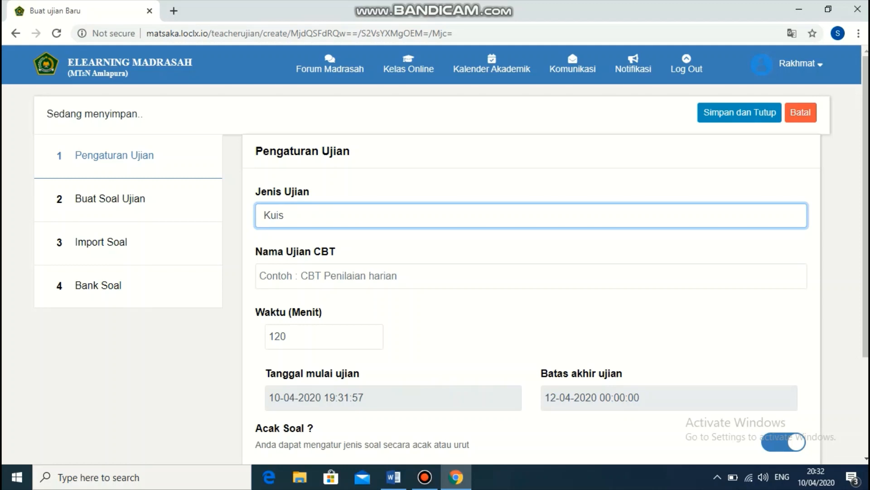
# Enter "Fungsi Ctrl" as the Nama Ujian CBT
pyautogui.click(259, 275)
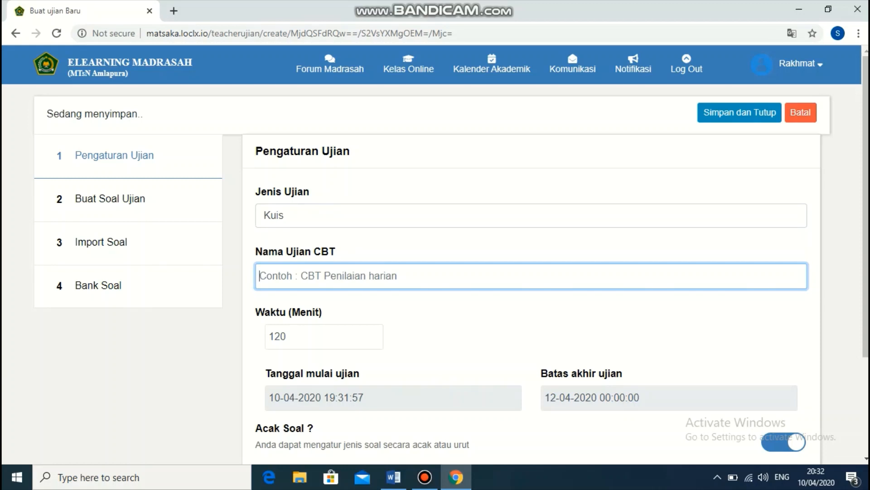
pyautogui.write('Fungs')
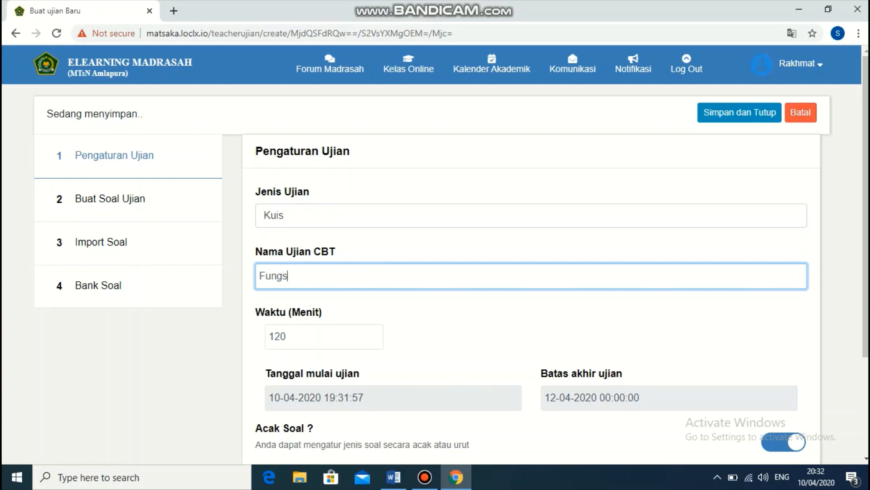
pyautogui.write('i Ctrl')
# Check the exam's duration in minutes, start date and end limit fields without picking other dates
pyautogui.click(290, 336)
pyautogui.scroll(-3, 435, 272)
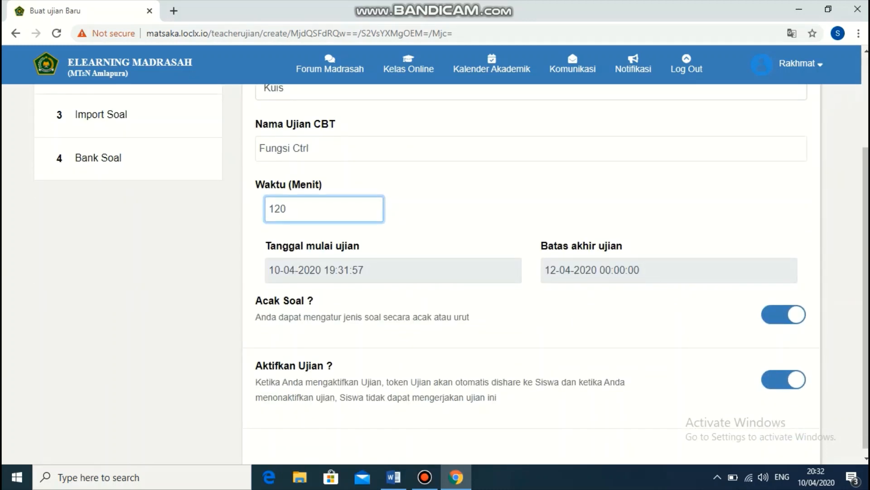
pyautogui.click(317, 269)
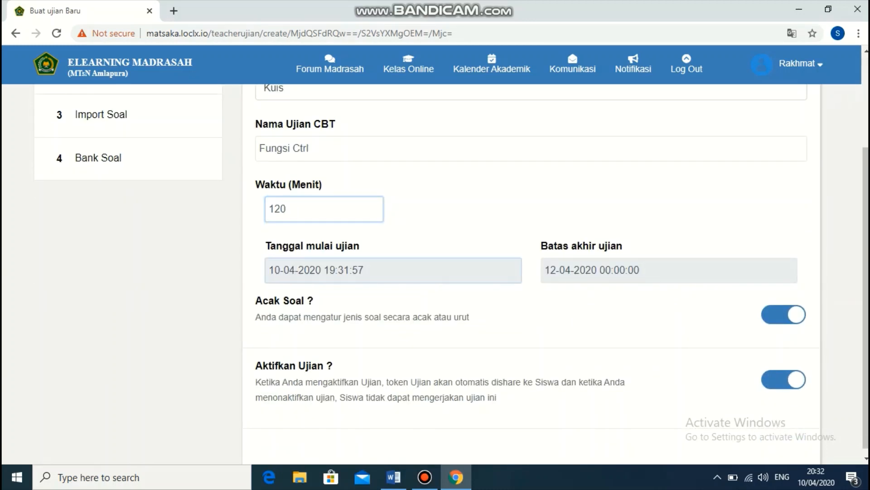
pyautogui.click(635, 270)
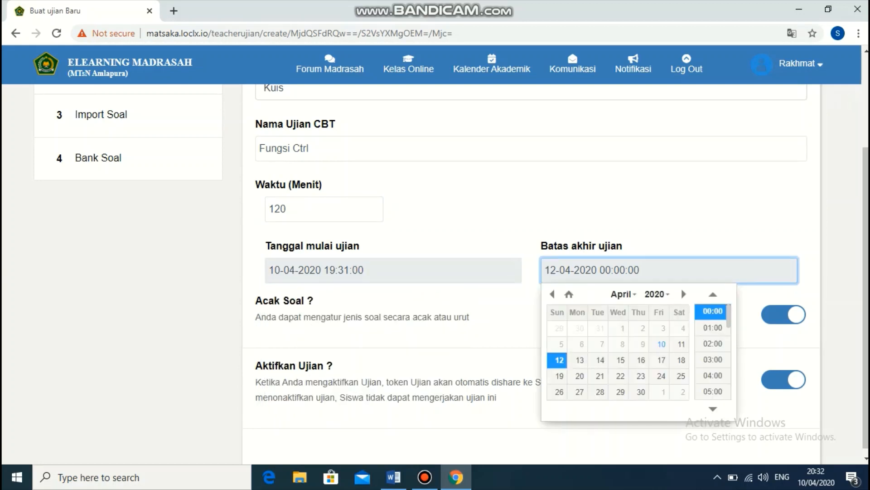
pyautogui.press('Tab')
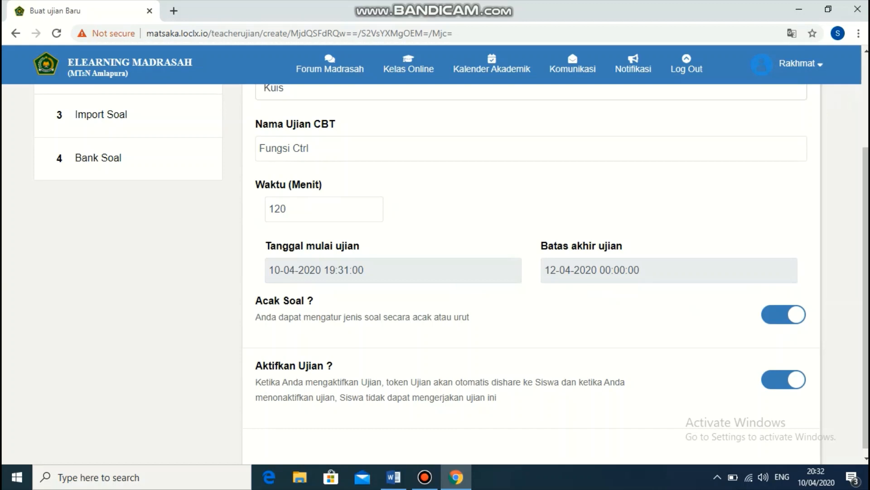
pyautogui.scroll(-1, 452, 268)
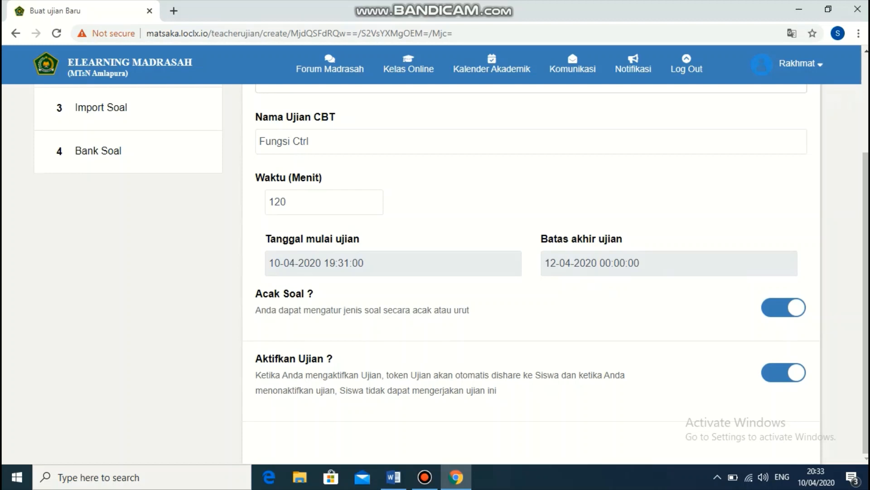
# Switch Acak Soal off and back on, and look over the exam settings
pyautogui.click(783, 308)
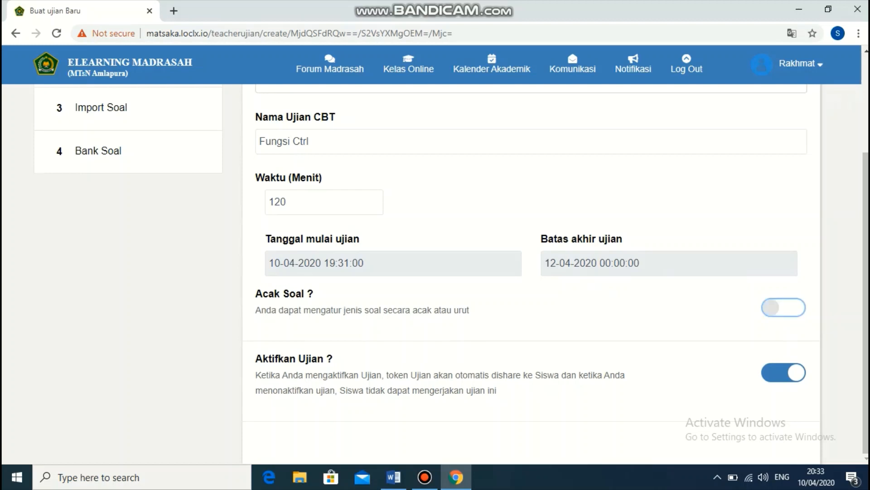
pyautogui.click(783, 308)
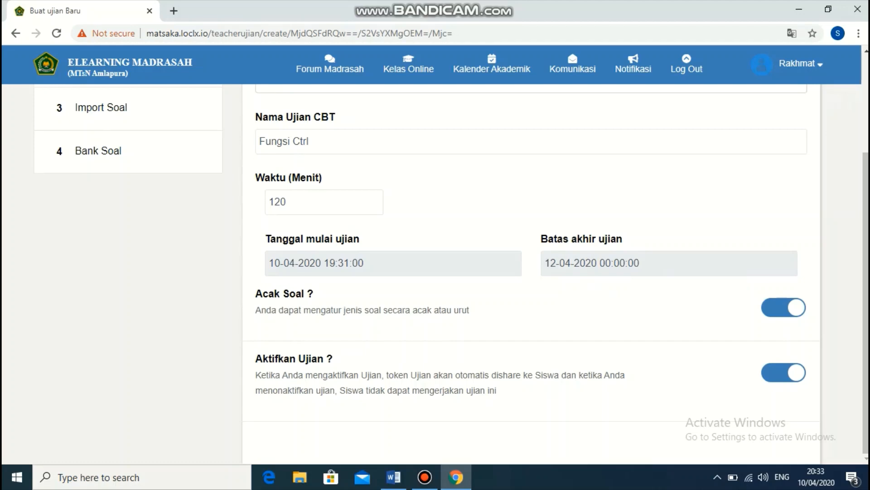
pyautogui.scroll(3, 435, 272)
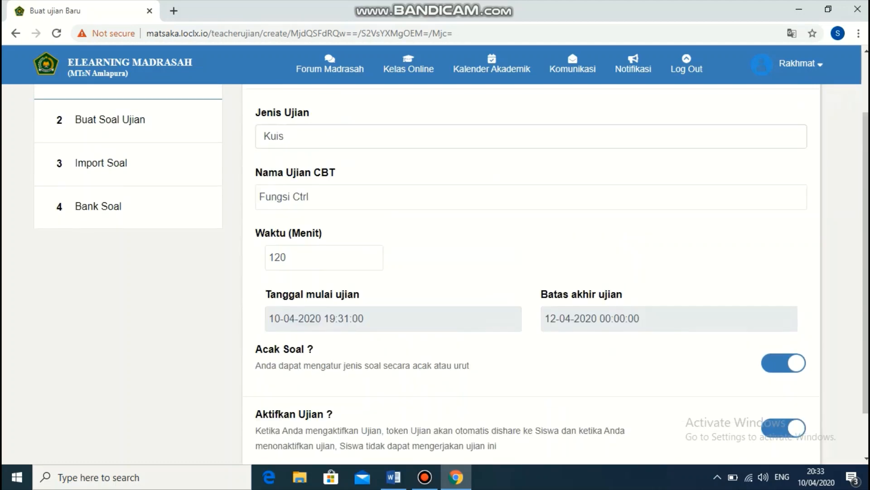
pyautogui.scroll(-3, 435, 272)
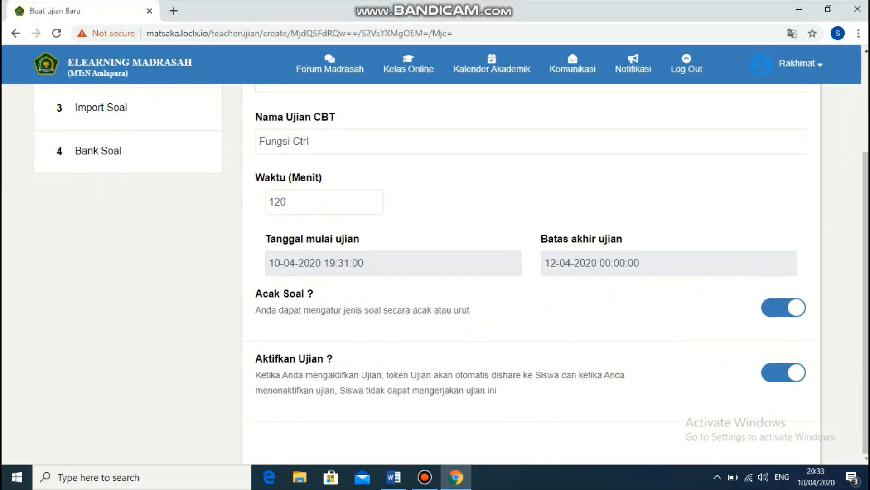
pyautogui.scroll(3, 435, 272)
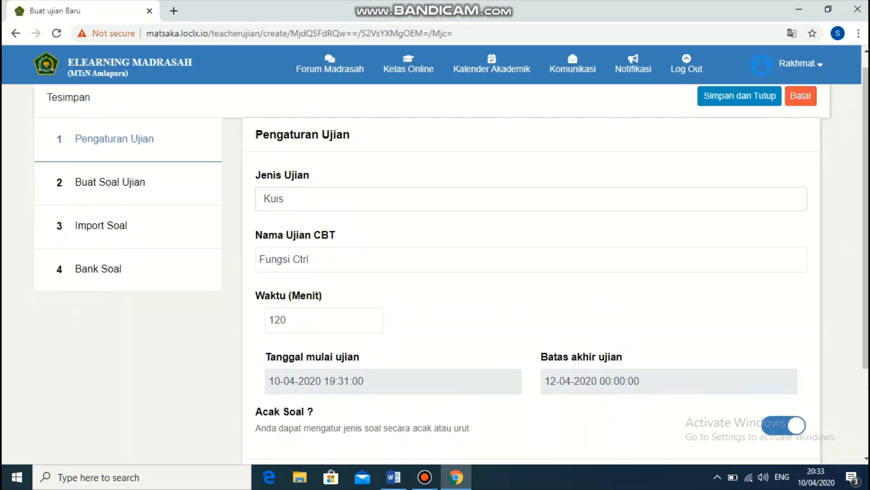
pyautogui.scroll(-3, 435, 272)
# Go to Buat Soal Ujian and set the question type of question 1 to Pilihan Ganda (Multiple Choice)
pyautogui.scroll(3, 435, 272)
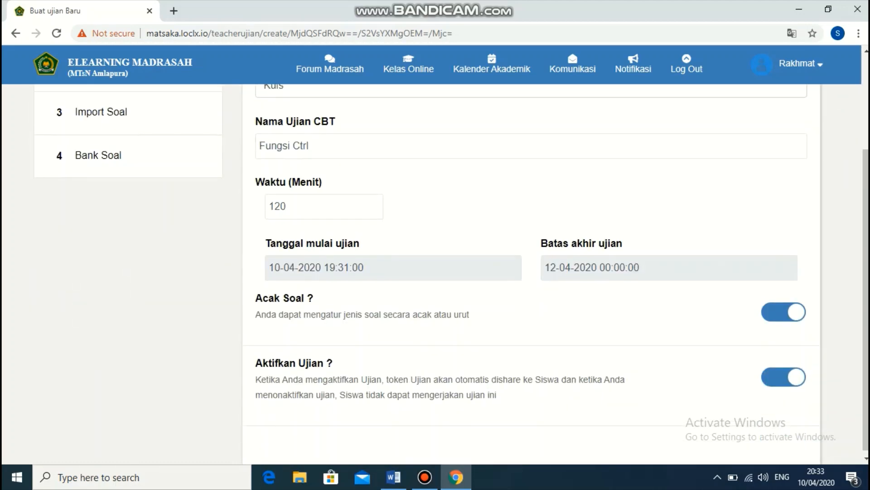
pyautogui.click(110, 198)
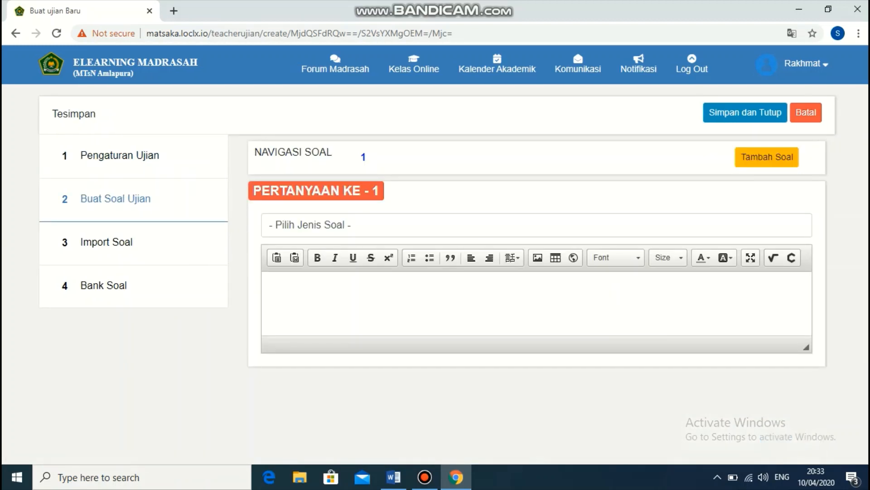
pyautogui.click(536, 225)
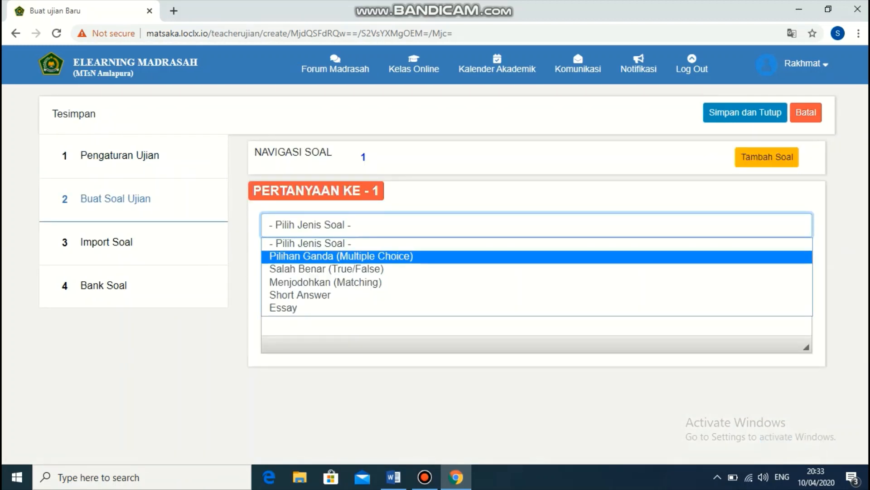
pyautogui.click(335, 256)
pyautogui.click(335, 225)
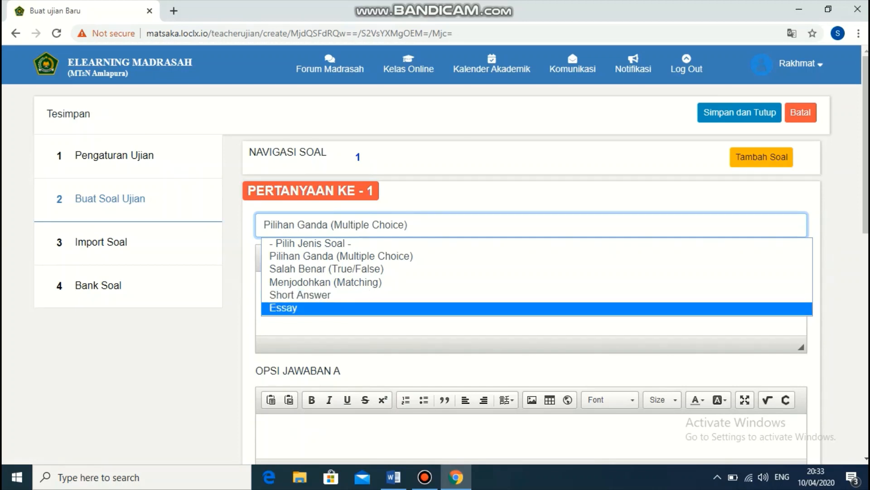
pyautogui.click(383, 257)
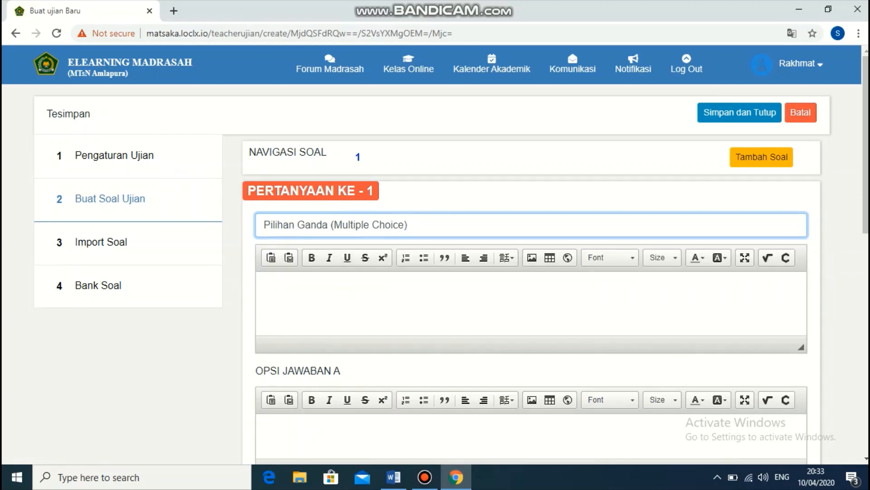
# Examine the multiple-choice form of question 1: the question text, answer options A to E, Kunci and Bobot Nilai
pyautogui.click(269, 290)
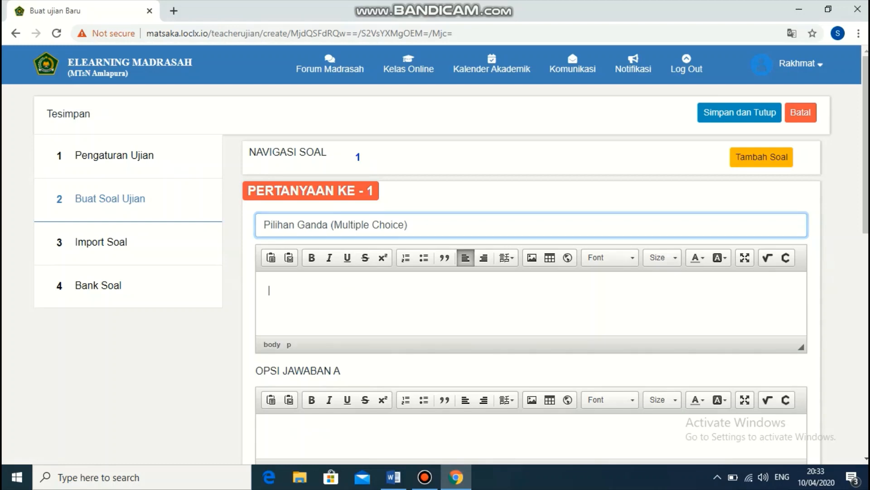
pyautogui.scroll(-2, 532, 300)
pyautogui.click(269, 304)
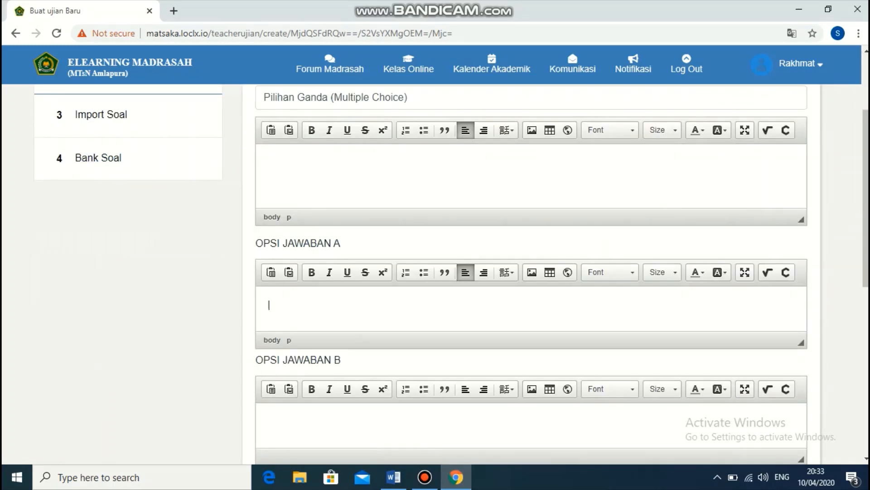
pyautogui.scroll(-2, 270, 304)
pyautogui.click(270, 294)
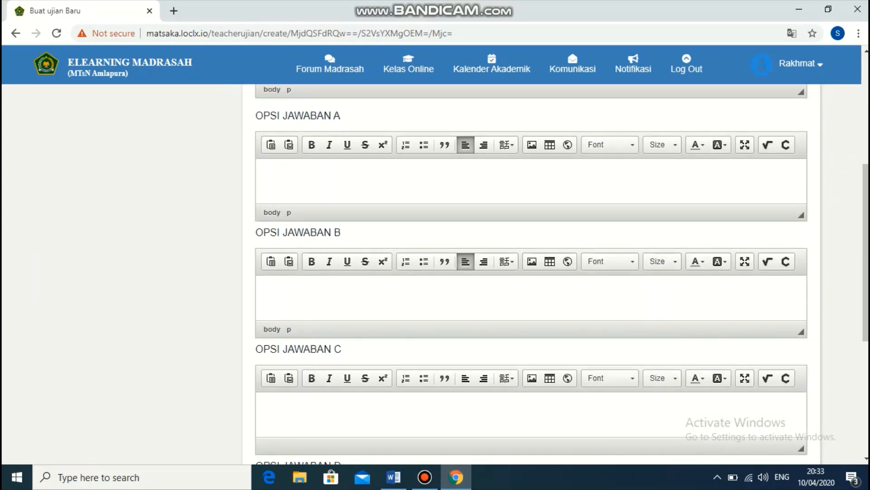
pyautogui.click(270, 404)
pyautogui.scroll(-4, 269, 405)
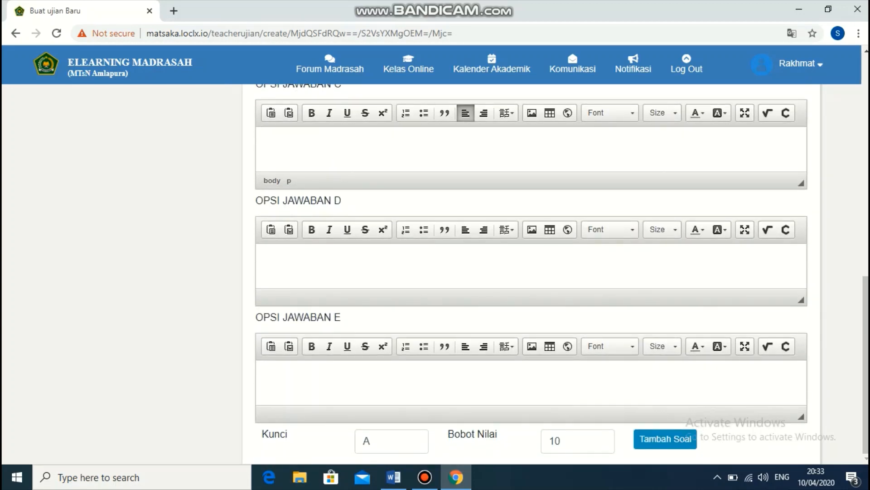
pyautogui.scroll(8, 531, 272)
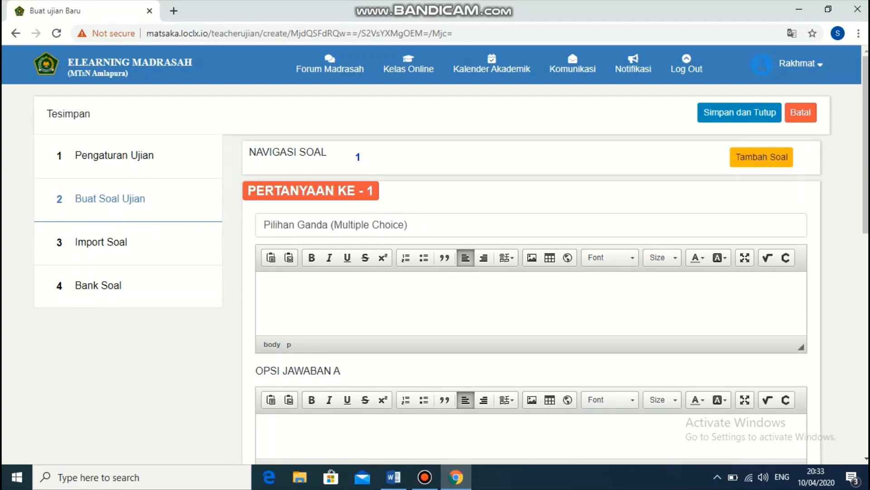
pyautogui.scroll(-4, 530, 272)
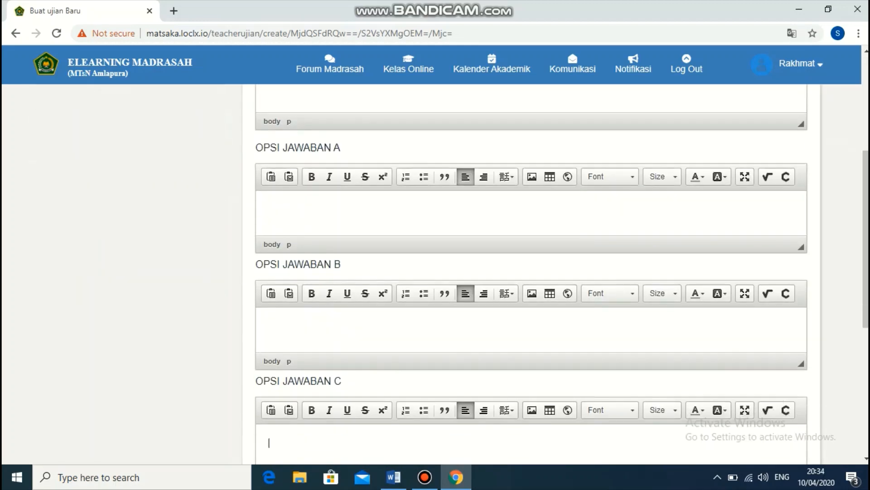
pyautogui.scroll(4, 531, 272)
# Download the question template from Import Soal and open soal.xlsx in Excel, dismissing the Office activation notice
pyautogui.click(102, 242)
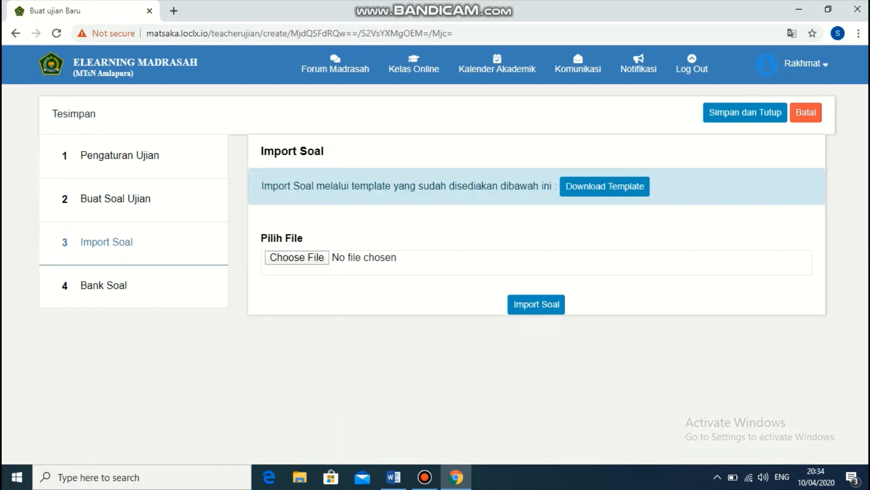
pyautogui.click(605, 186)
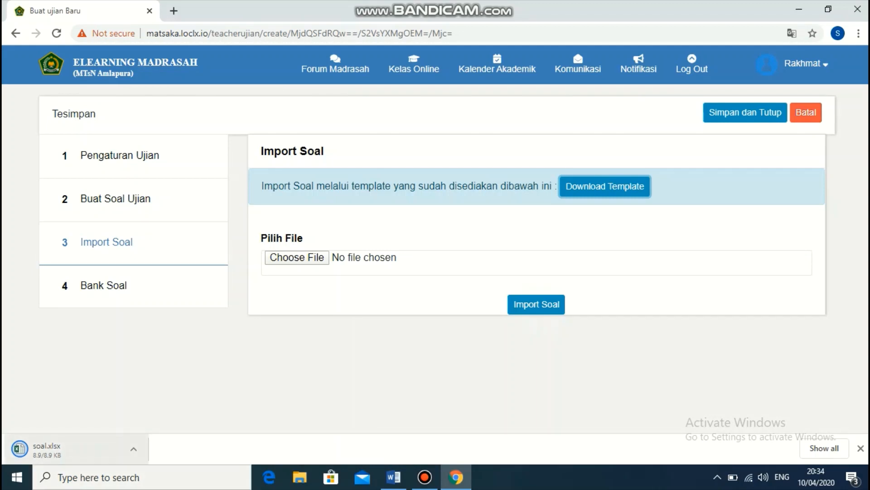
pyautogui.click(68, 448)
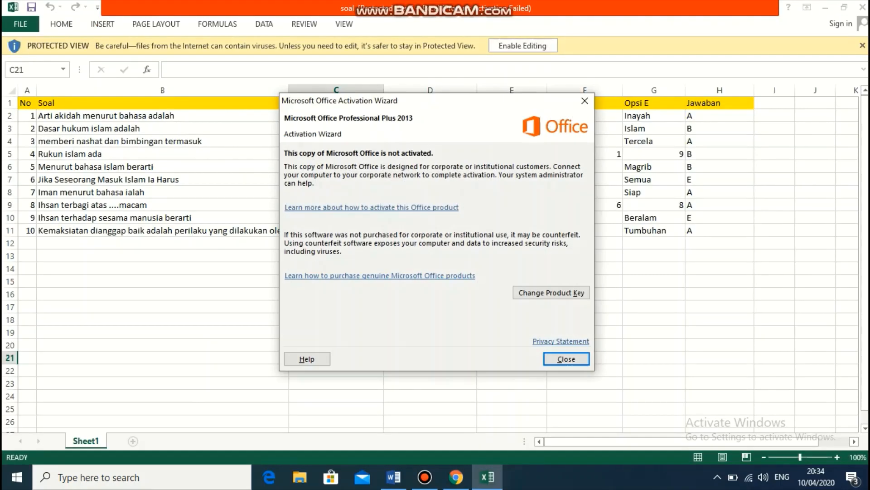
pyautogui.click(585, 101)
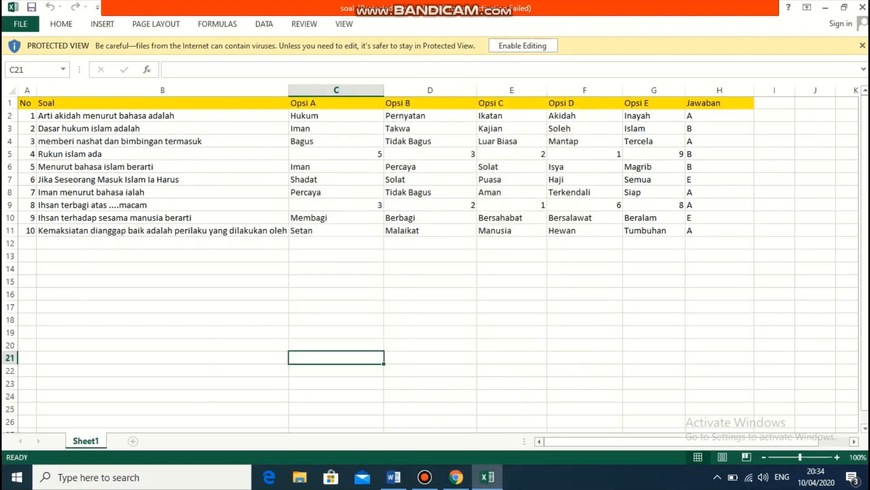
# Examine the question template's layout: the Soal column, Opsi A to Opsi E, and Jawaban for rows 2 to 11
pyautogui.moveTo(109, 115); pyautogui.dragTo(721, 230)
pyautogui.press('Right')
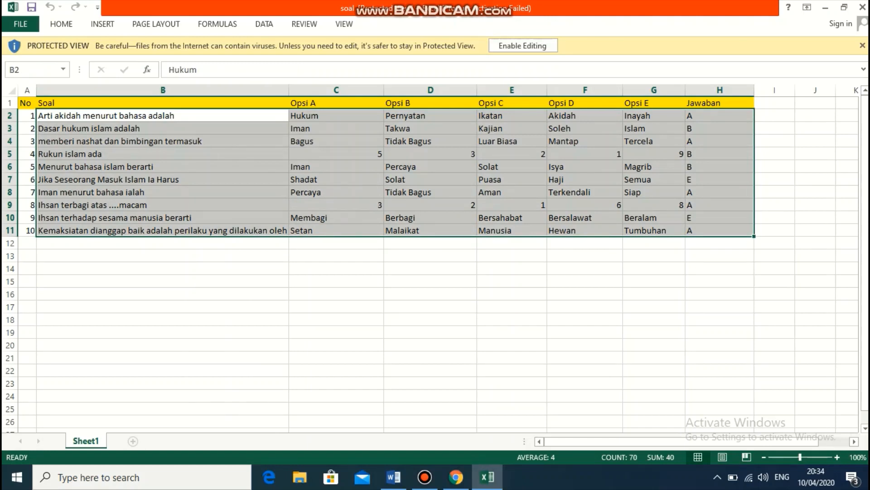
pyautogui.press('Right')
pyautogui.press('Right')
pyautogui.click(585, 128)
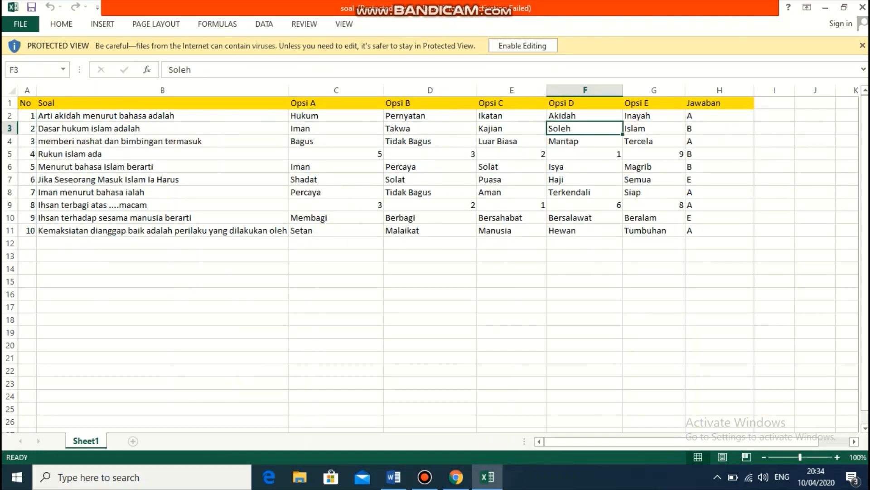
pyautogui.click(654, 116)
pyautogui.click(719, 129)
# Enable editing of soal.xlsx, select the first question's cell and dismiss the Internet Download Manager notice
pyautogui.click(523, 46)
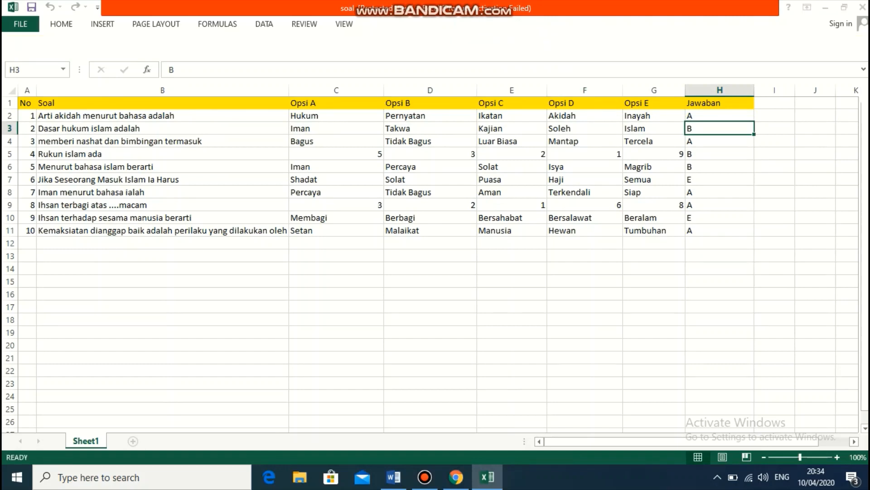
pyautogui.click(162, 152)
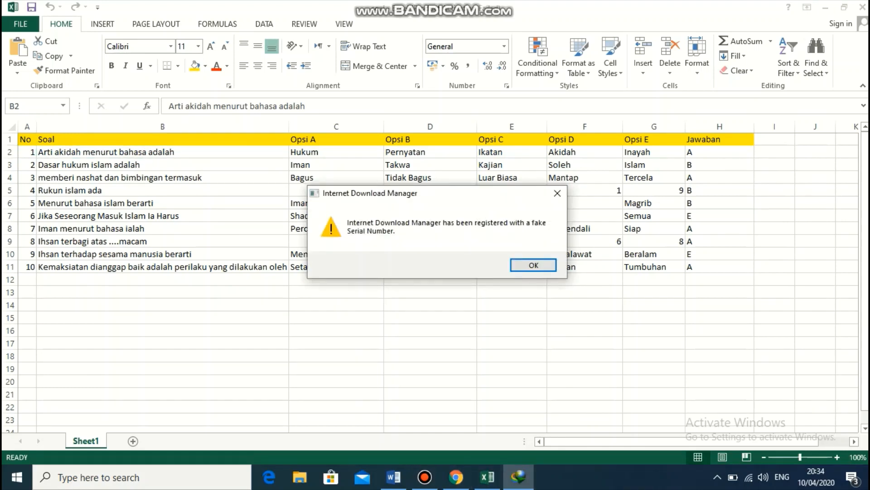
pyautogui.click(557, 193)
# Switch to Chrome and import the exam questions from SOAL QUIS PRAKARYA.xlsx in the ELERNING CORONA folder
pyautogui.click(456, 477)
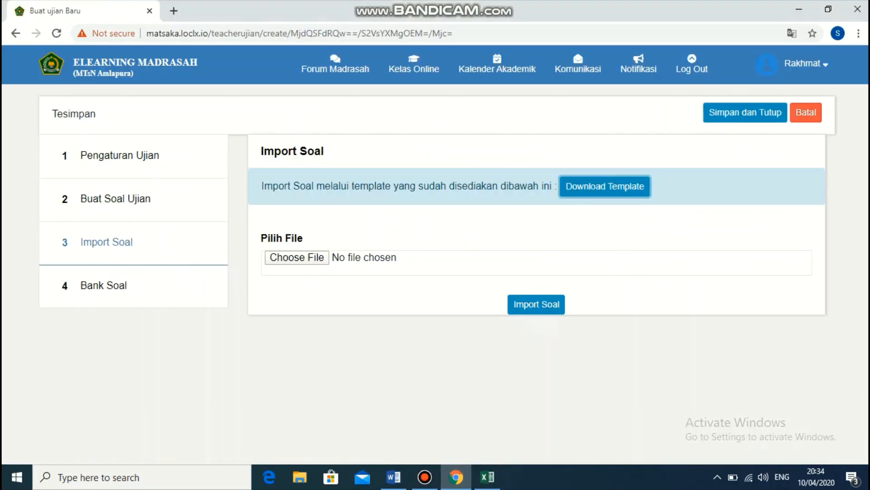
pyautogui.click(339, 259)
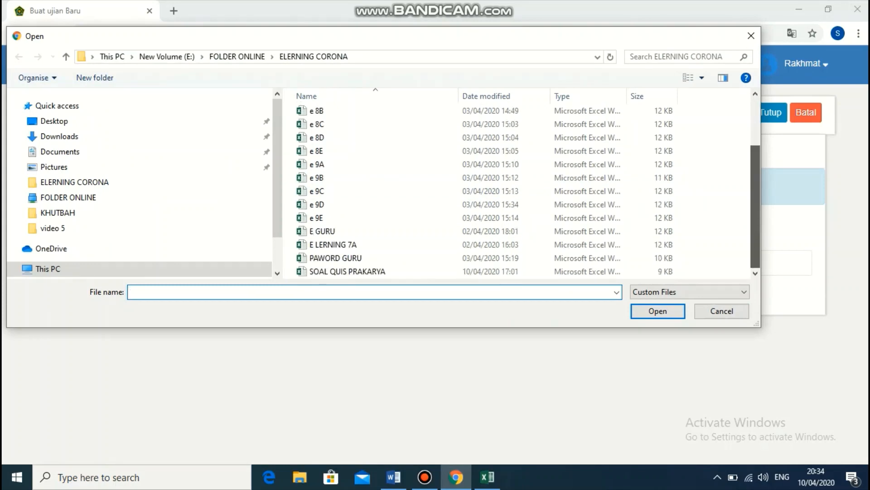
pyautogui.scroll(-2, 517, 191)
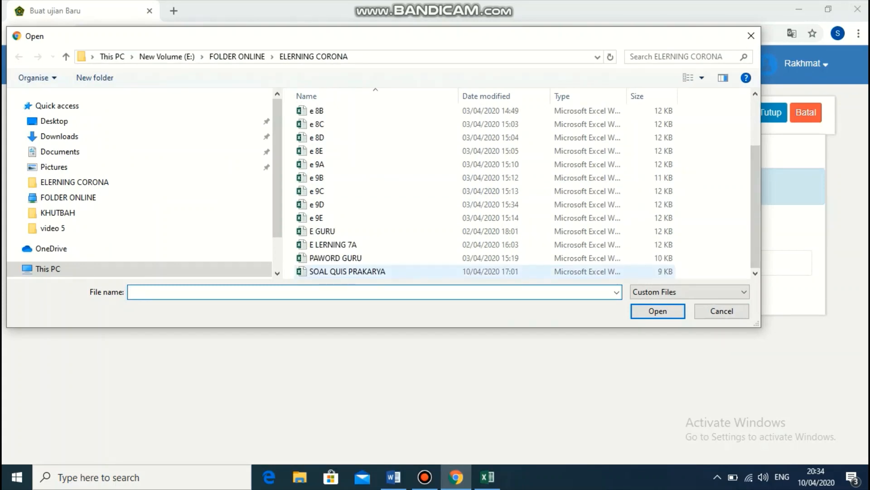
pyautogui.click(348, 272)
pyautogui.press('Return')
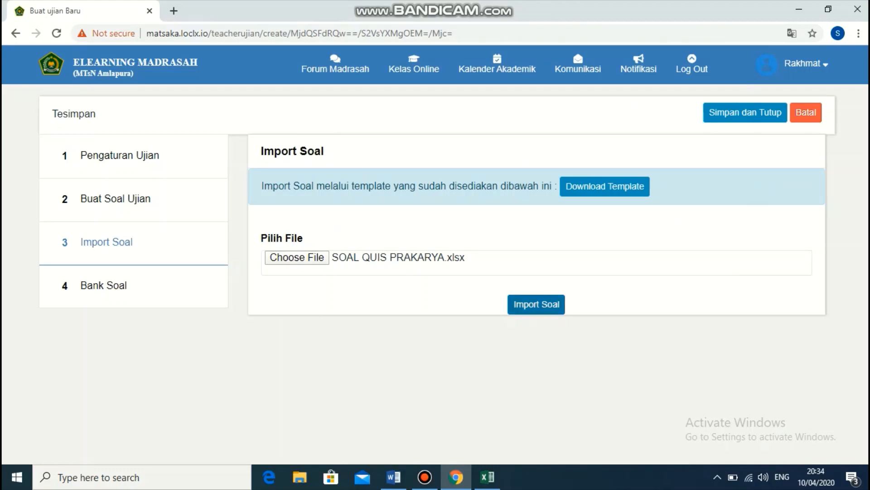
pyautogui.click(536, 305)
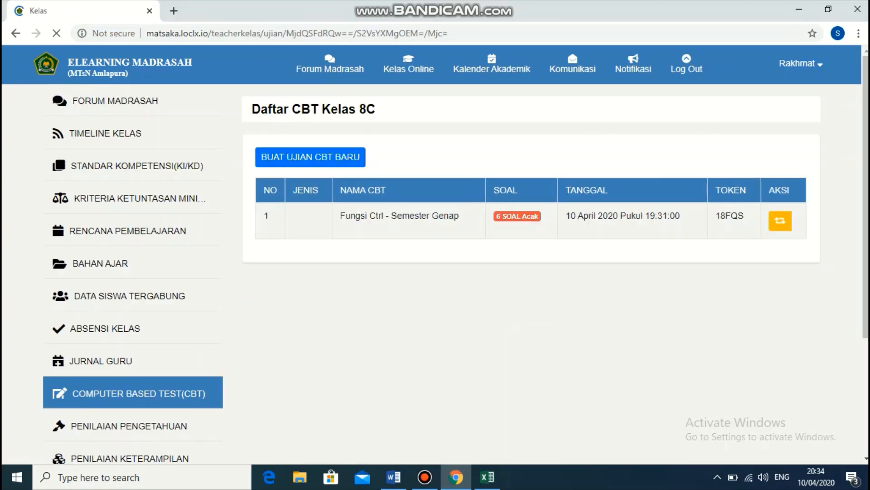
# Go to Pengaturan Kelas for Kelas 8C, keep Rombel at 8C, and save the class settings
pyautogui.scroll(-3, 453, 272)
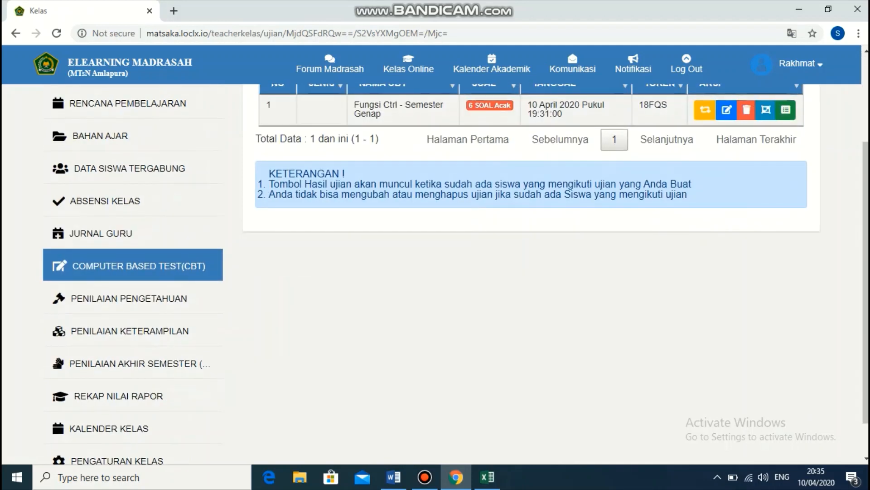
pyautogui.scroll(-1, 454, 272)
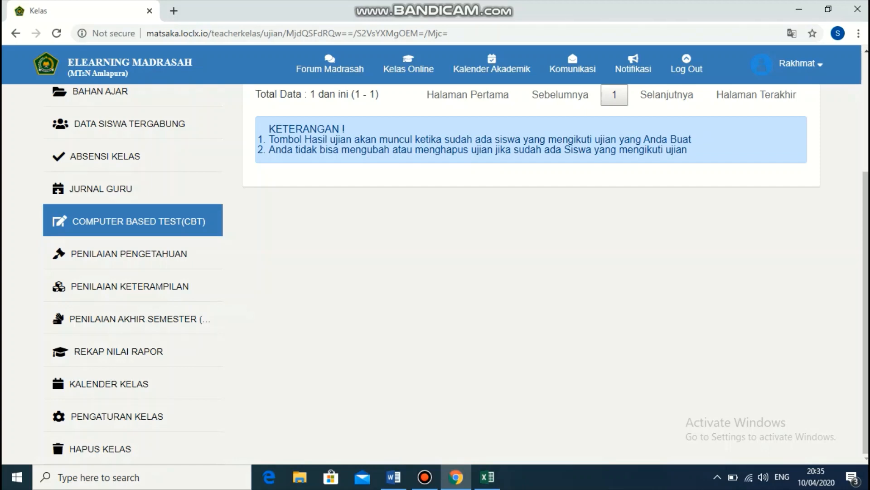
pyautogui.scroll(4, 453, 272)
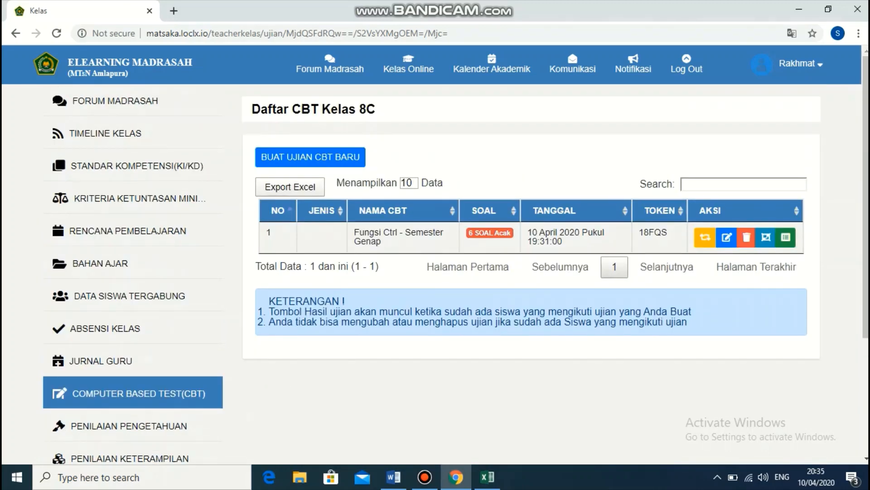
pyautogui.scroll(-4, 453, 272)
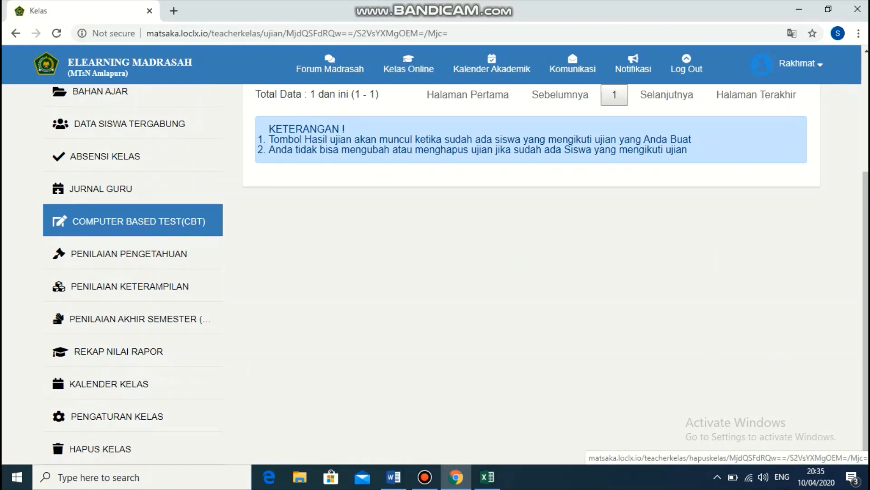
pyautogui.click(101, 449)
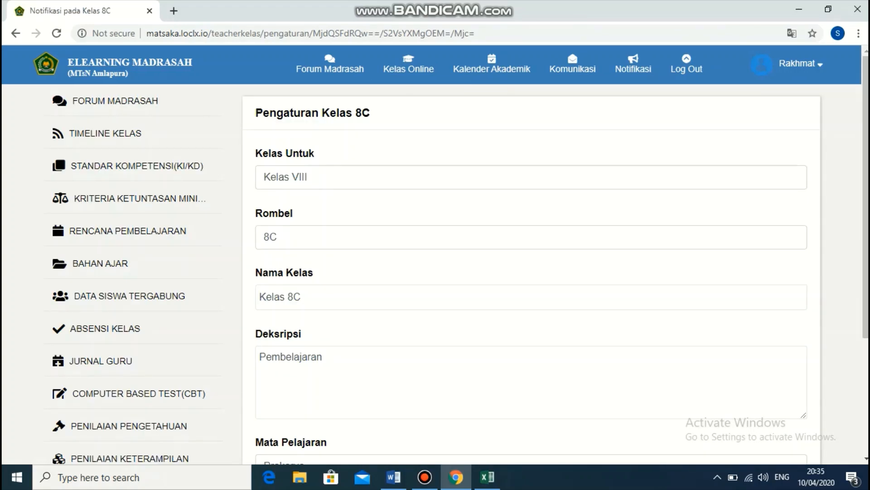
pyautogui.click(531, 237)
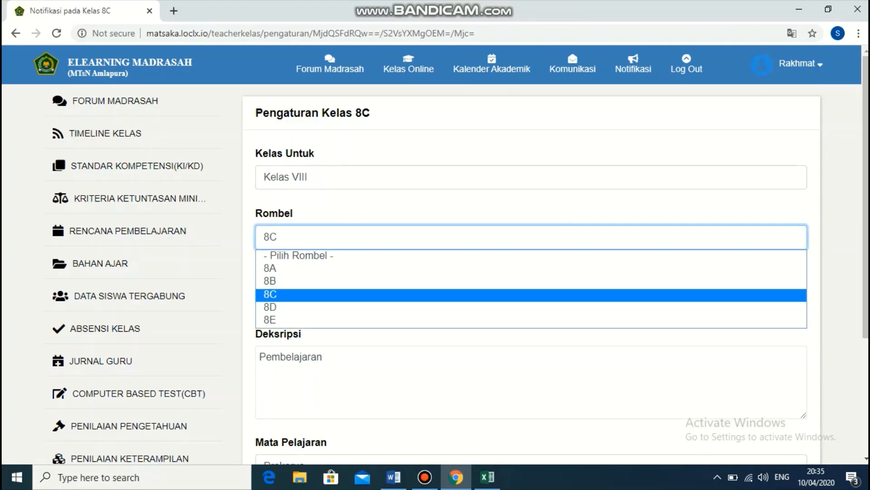
pyautogui.click(531, 207)
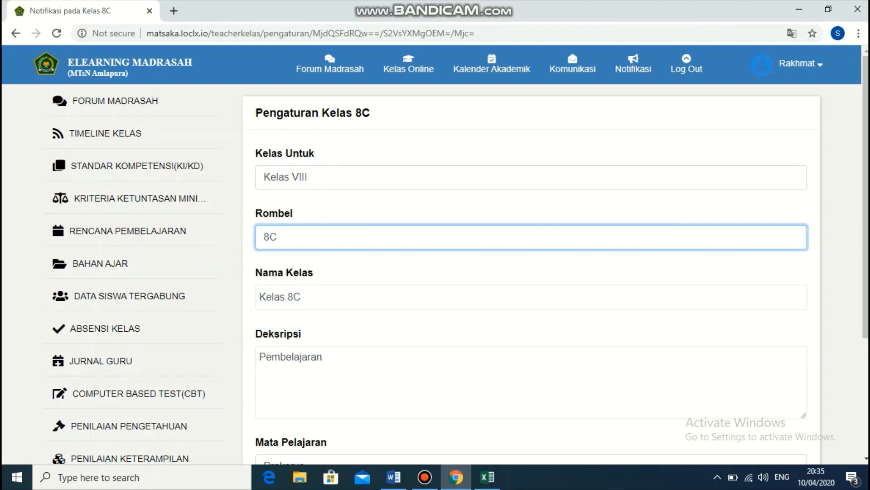
pyautogui.scroll(-2, 454, 272)
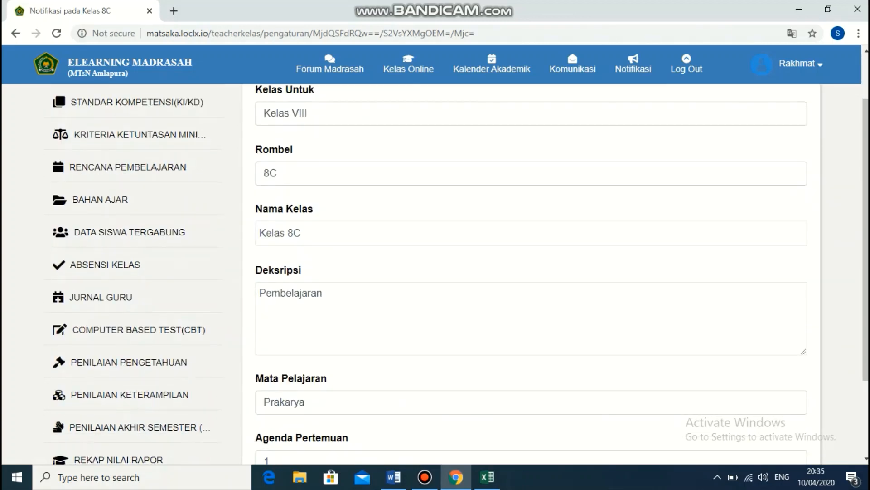
pyautogui.scroll(-3, 454, 272)
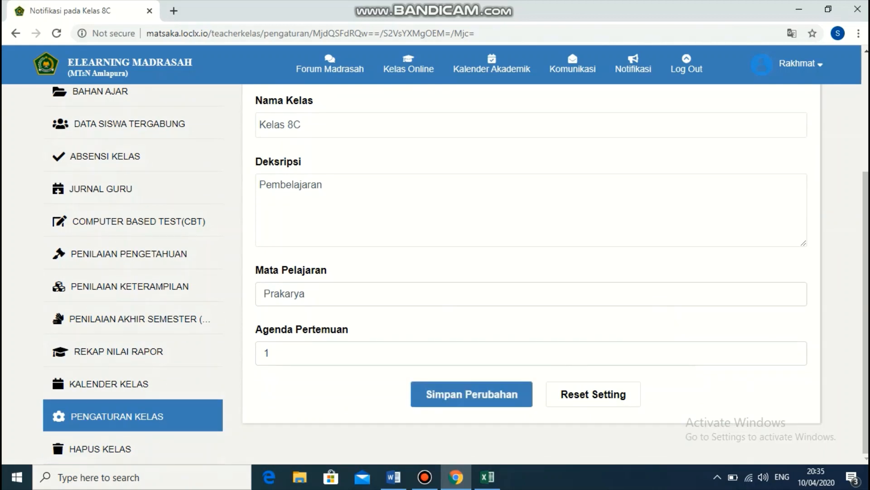
pyautogui.click(471, 394)
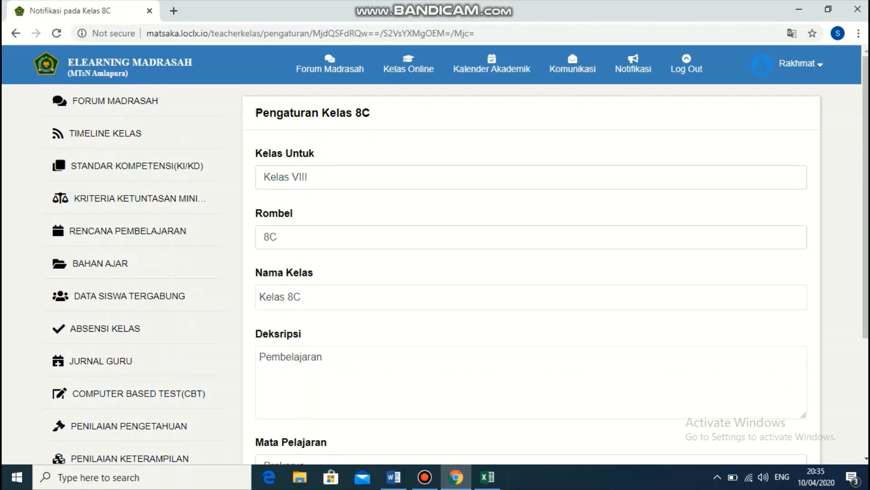
# Publish the post "Haiiii...Aplikasi Sudah Berjalan" in Forum Madrasah
pyautogui.click(330, 64)
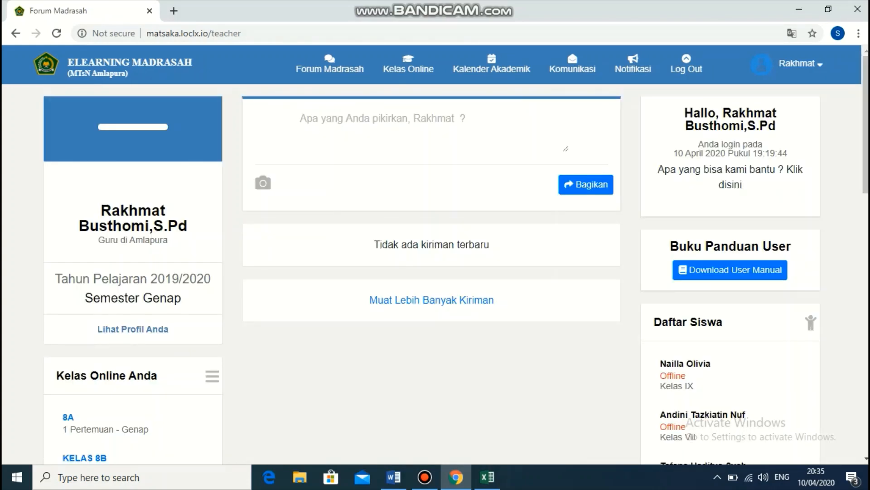
pyautogui.write('H')
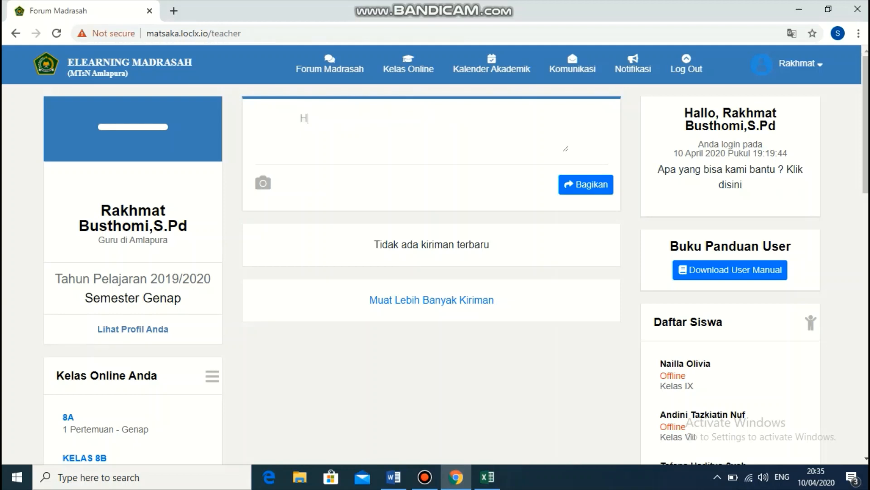
pyautogui.write('aiiii... Aplikasi S')
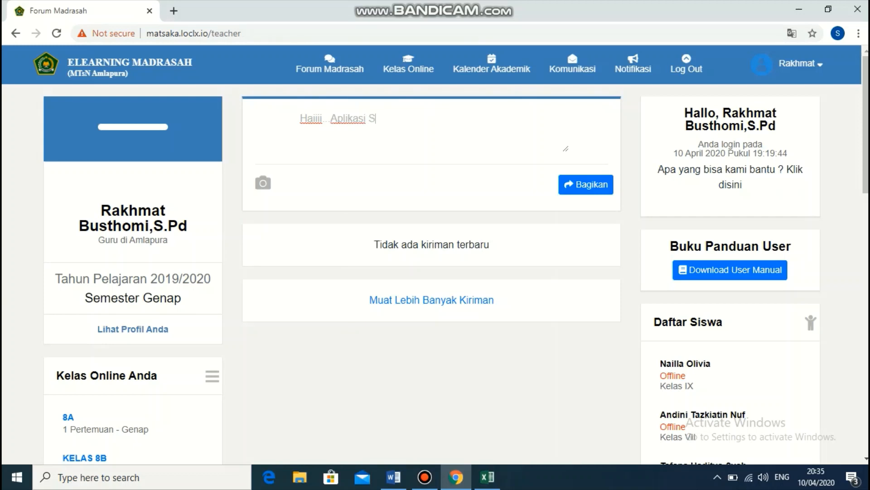
pyautogui.write('udah Berjalan')
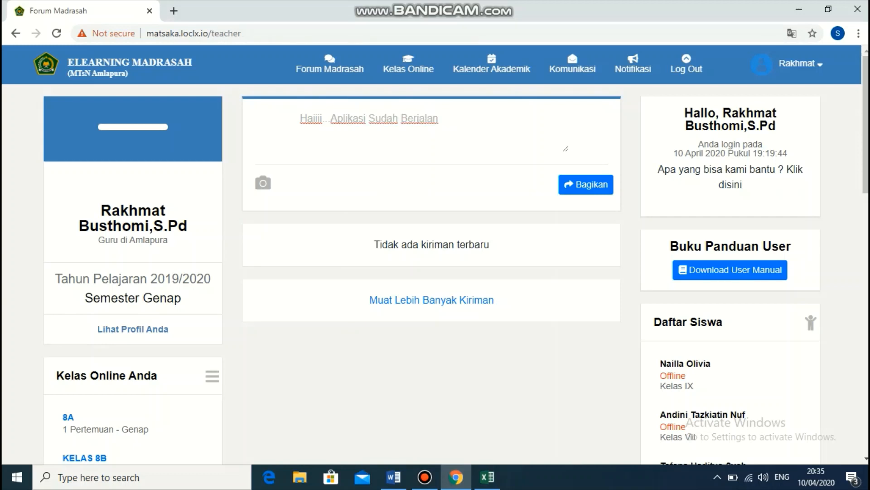
pyautogui.click(586, 184)
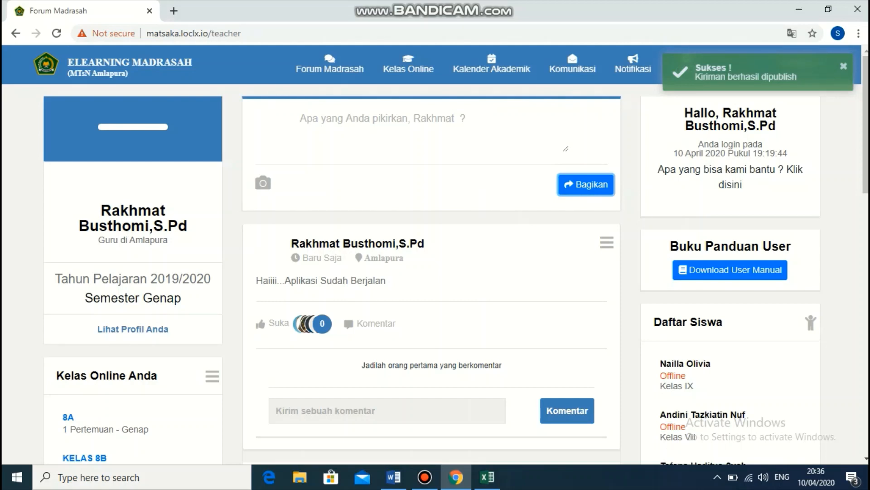
# Look through the forum's Daftar Siswa and Daftar Guru lists and open the full list of teachers
pyautogui.scroll(-15, 435, 272)
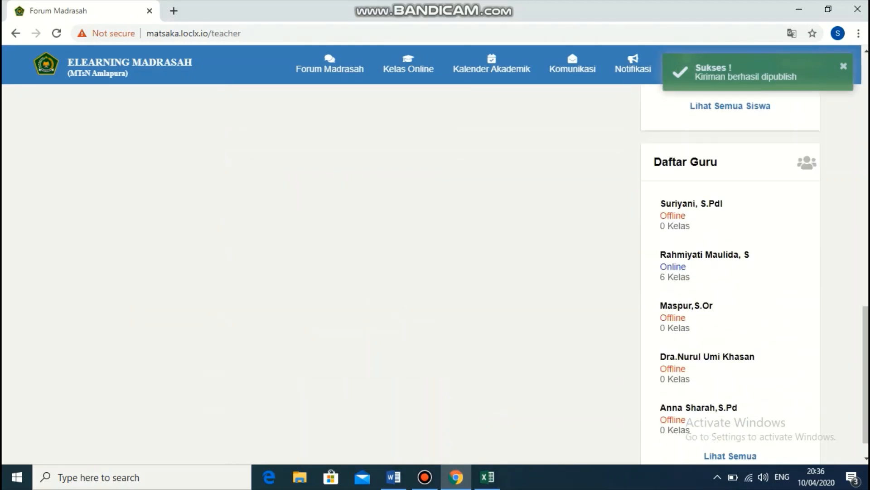
pyautogui.scroll(15, 436, 272)
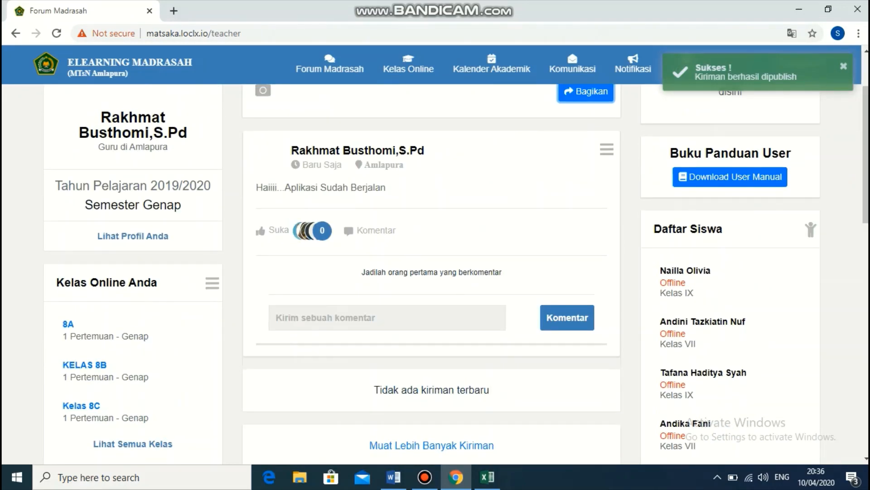
pyautogui.scroll(-12, 435, 272)
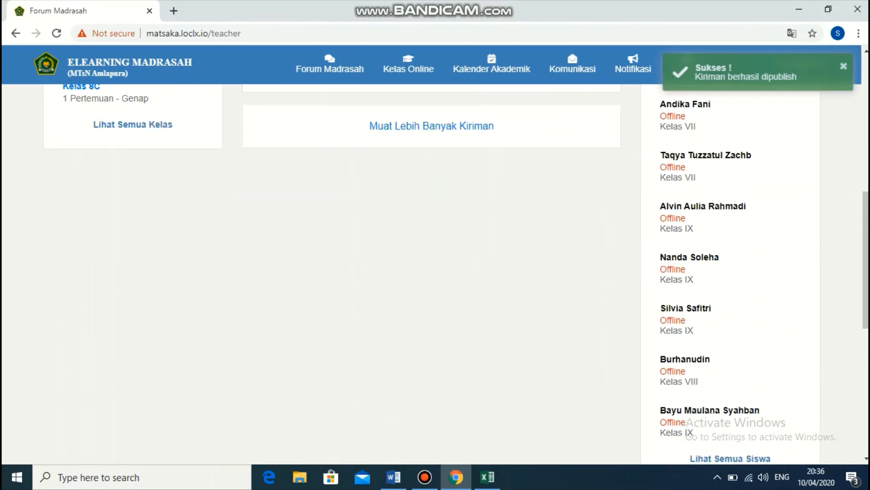
pyautogui.scroll(-3, 435, 272)
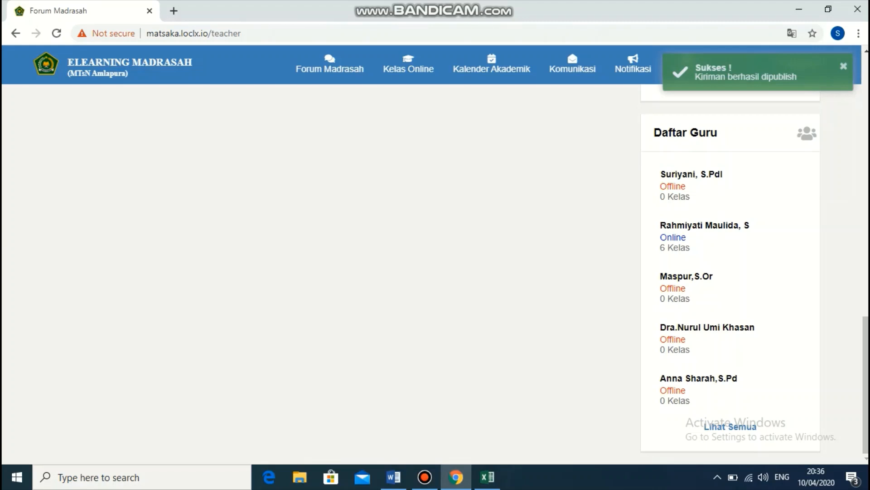
pyautogui.click(730, 426)
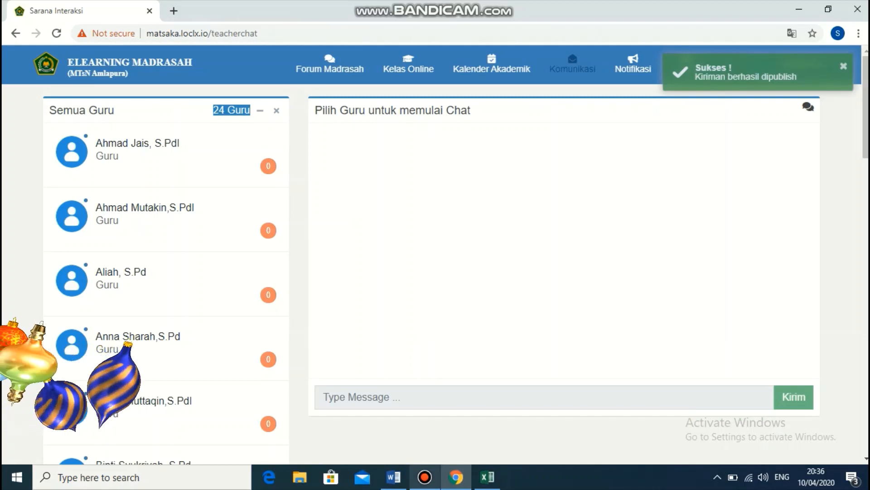
pyautogui.click(424, 477)
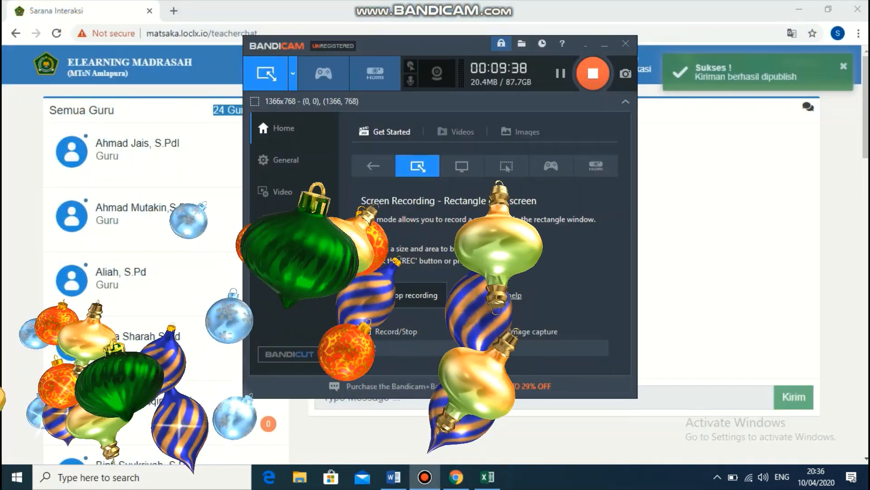